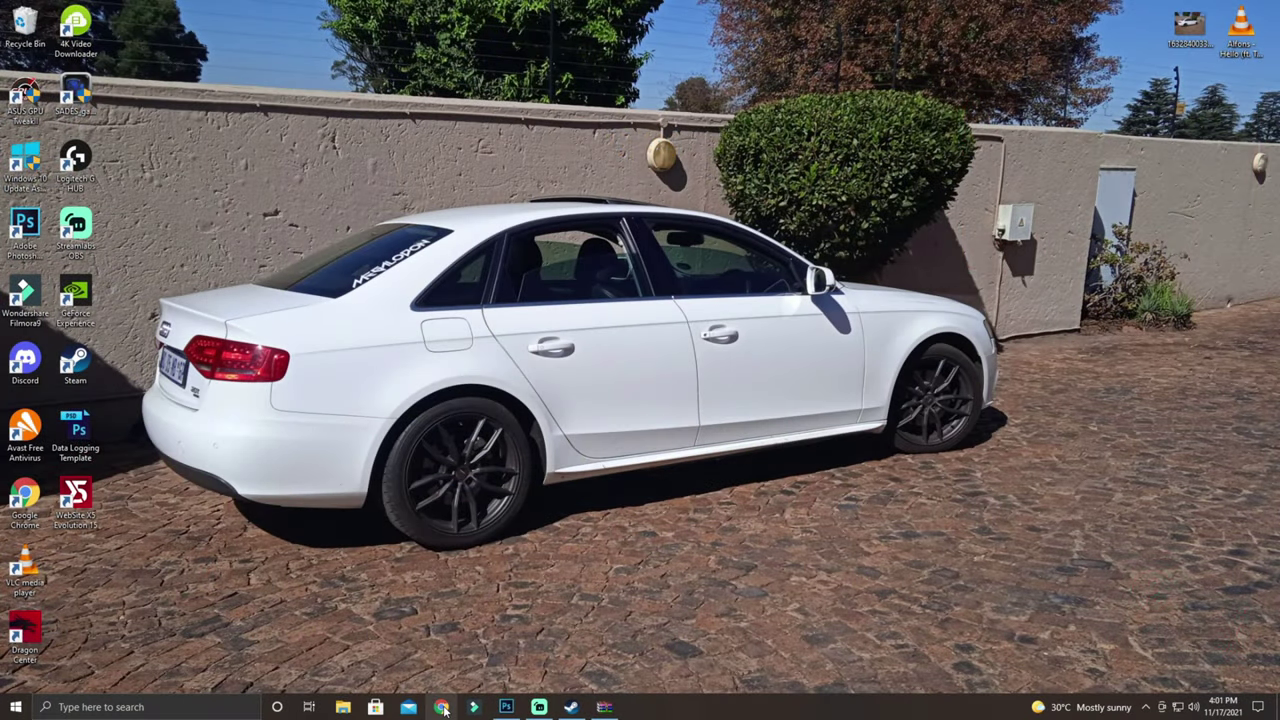
Open Google Chrome, search for vjoy and open the vJoy download page on SourceForge
{"action": "left_click", "coordinate": [441, 707]}
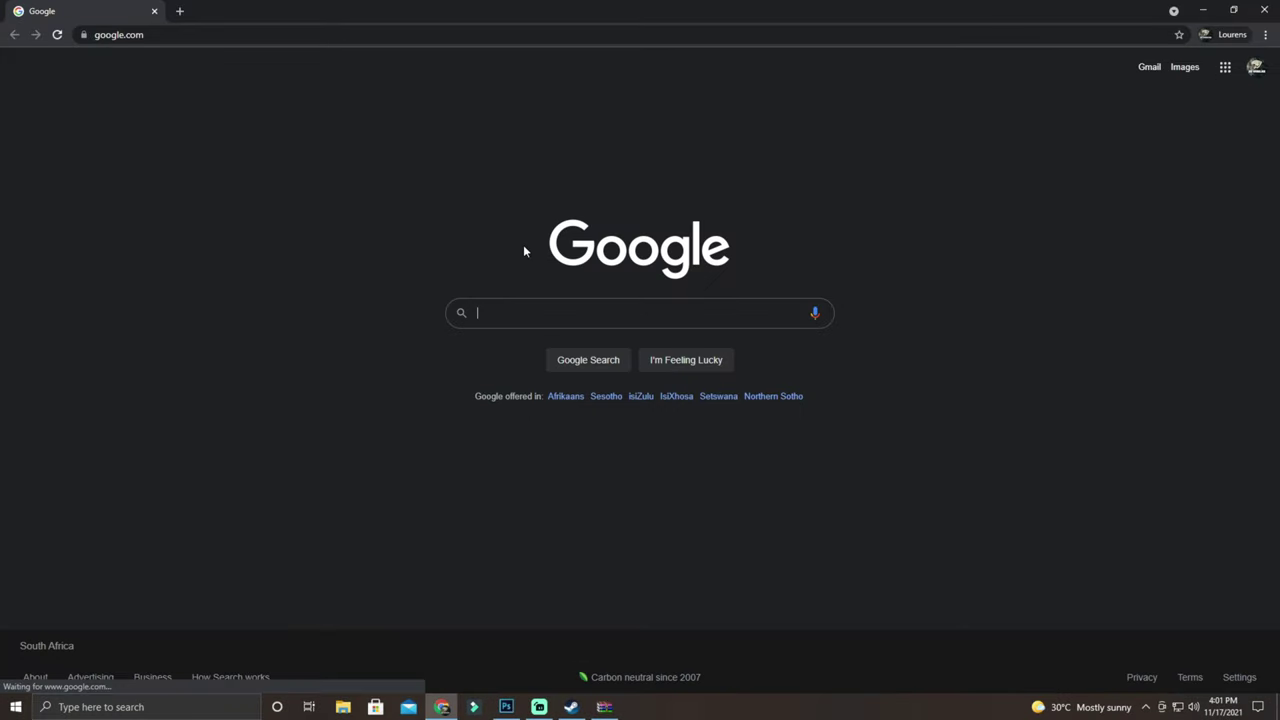
{"action": "left_click", "coordinate": [271, 36]}
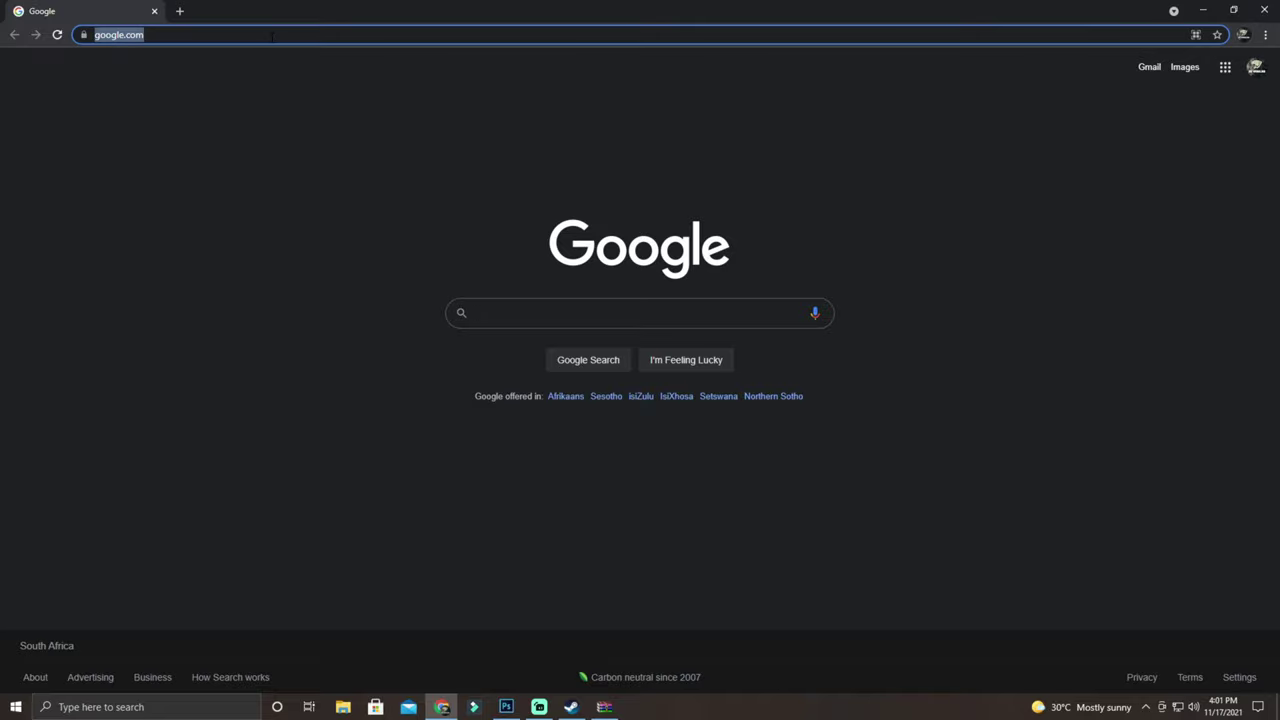
{"action": "type", "text": "vjoy"}
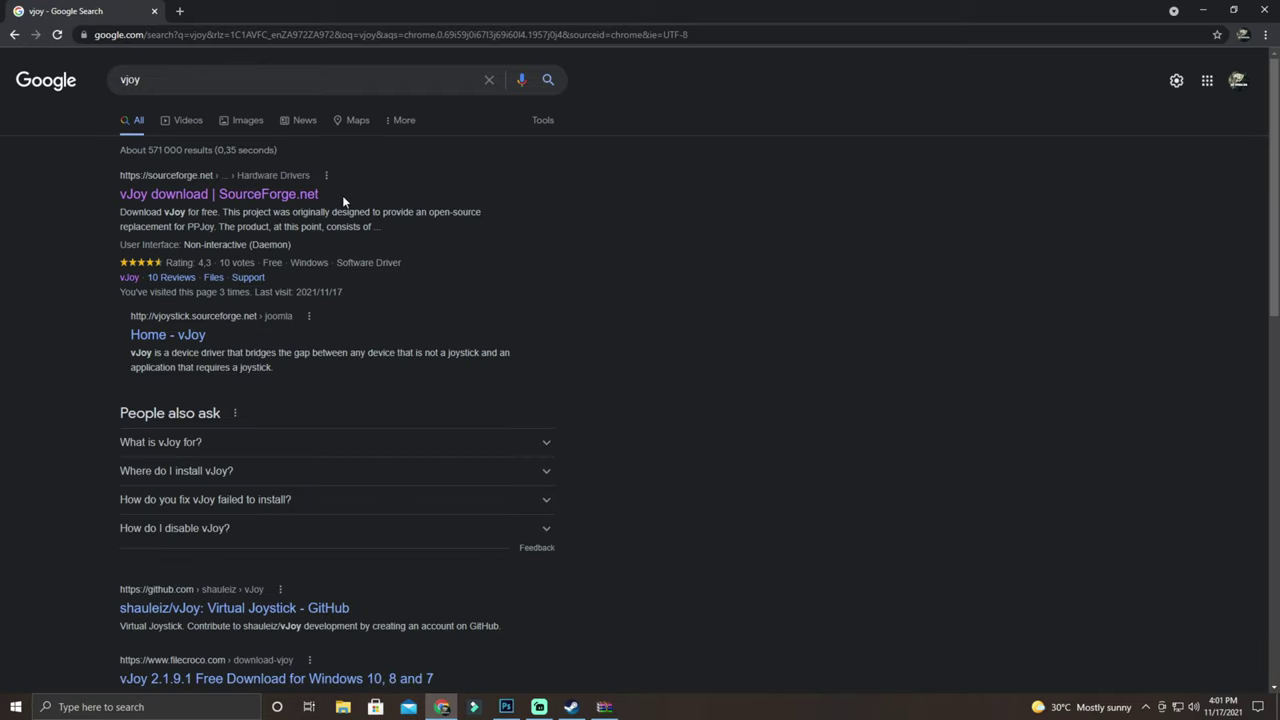
{"action": "left_click", "coordinate": [196, 195]}
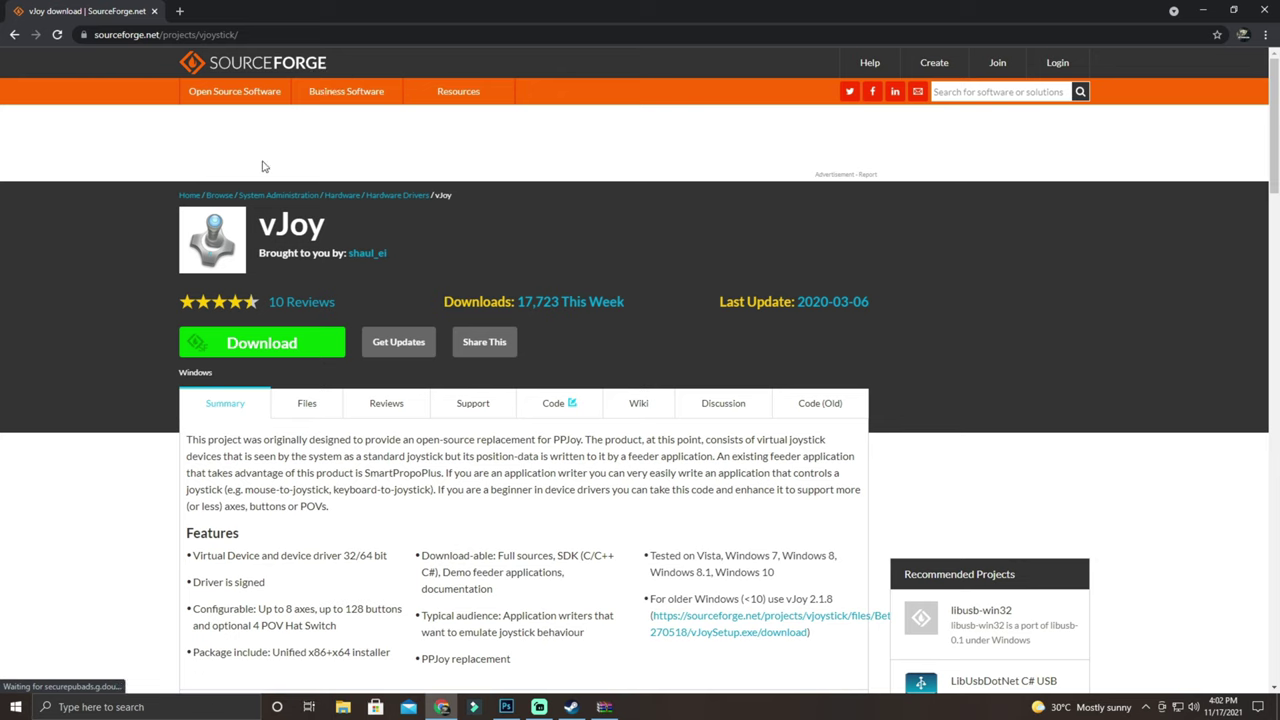
Return to the search results, reopen the SourceForge vJoy page and download vJoySetup.exe
{"action": "key", "text": "alt+Left"}
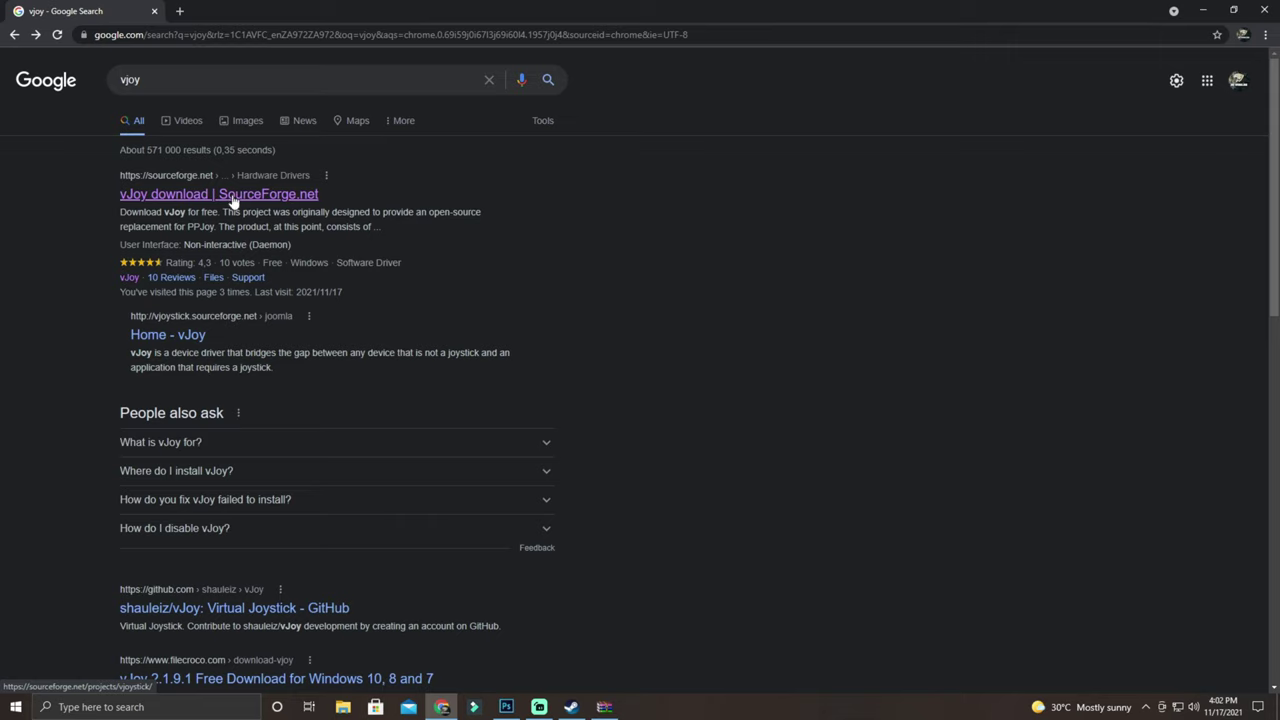
{"action": "scroll", "coordinate": [231, 203], "scroll_direction": "down", "scroll_amount": 3}
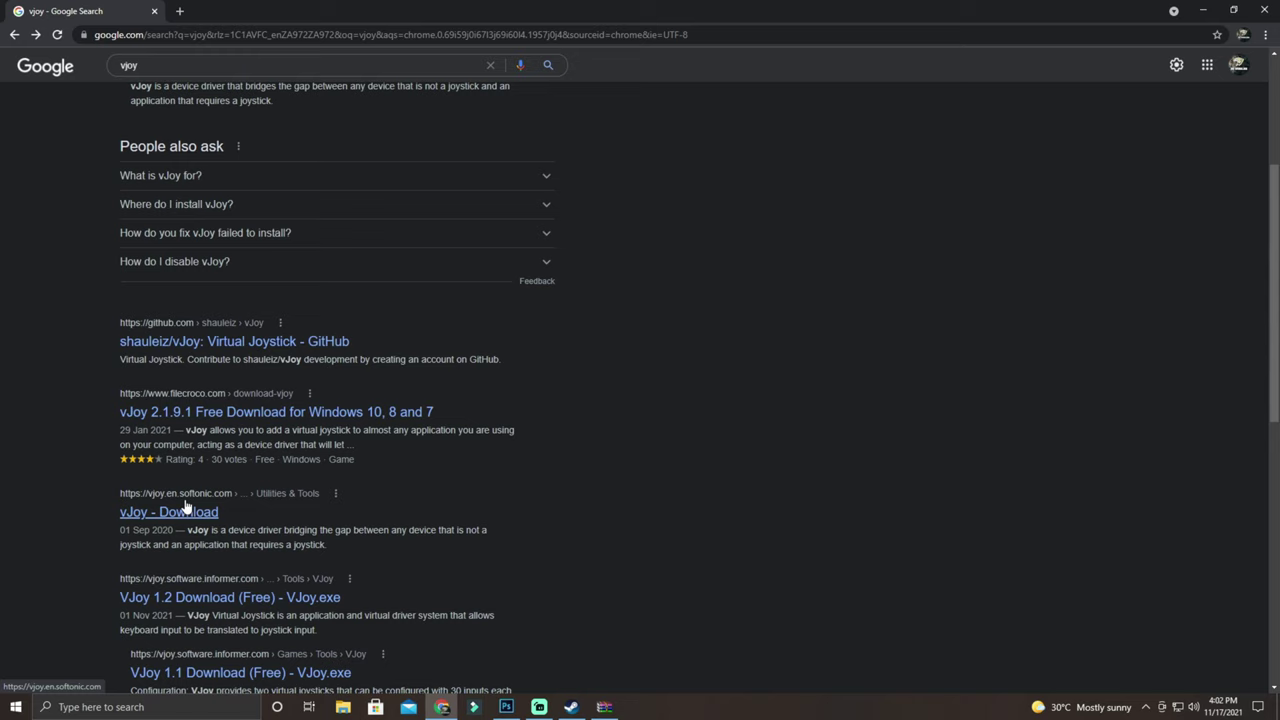
{"action": "scroll", "coordinate": [207, 509], "scroll_direction": "up", "scroll_amount": 3}
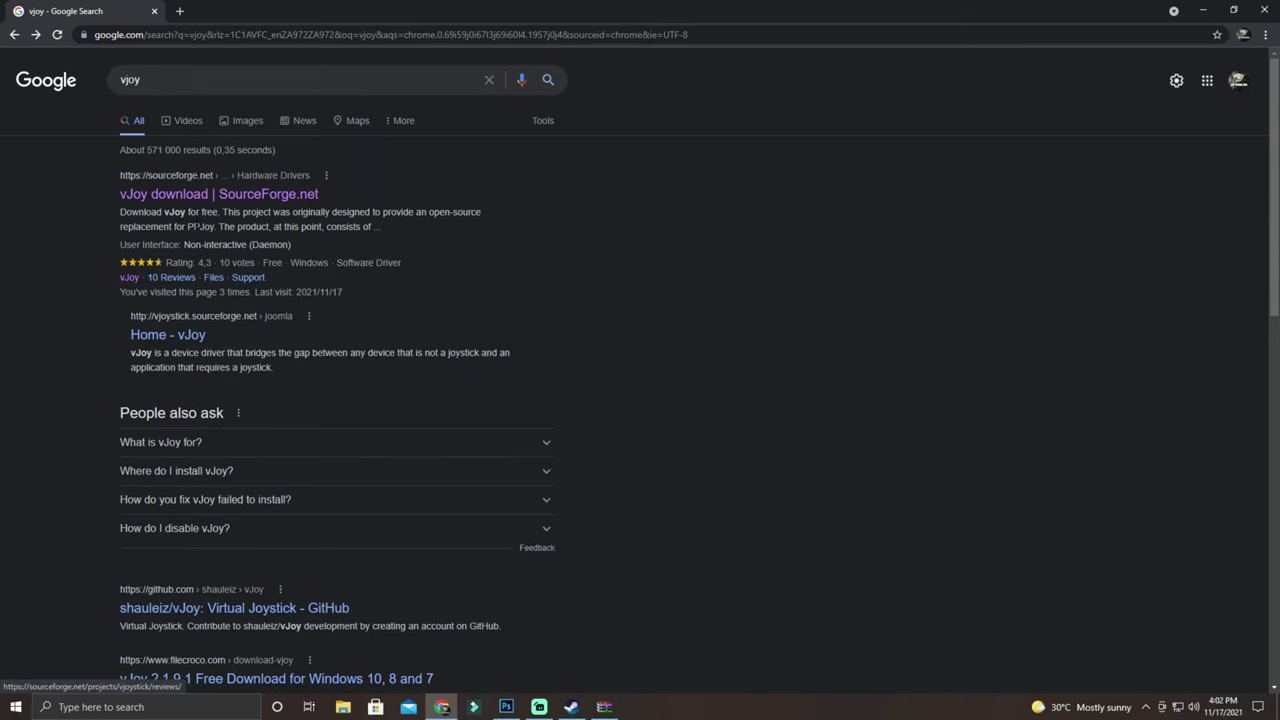
{"action": "left_click", "coordinate": [197, 198]}
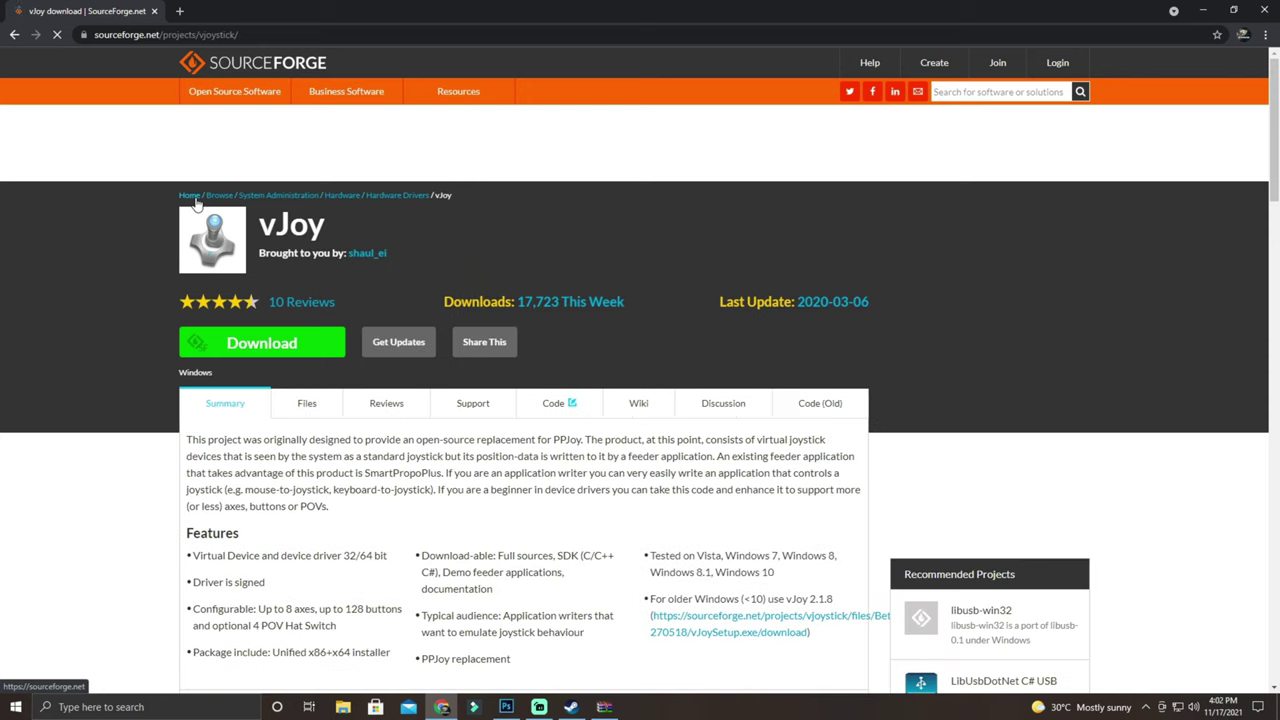
{"action": "left_click", "coordinate": [306, 349]}
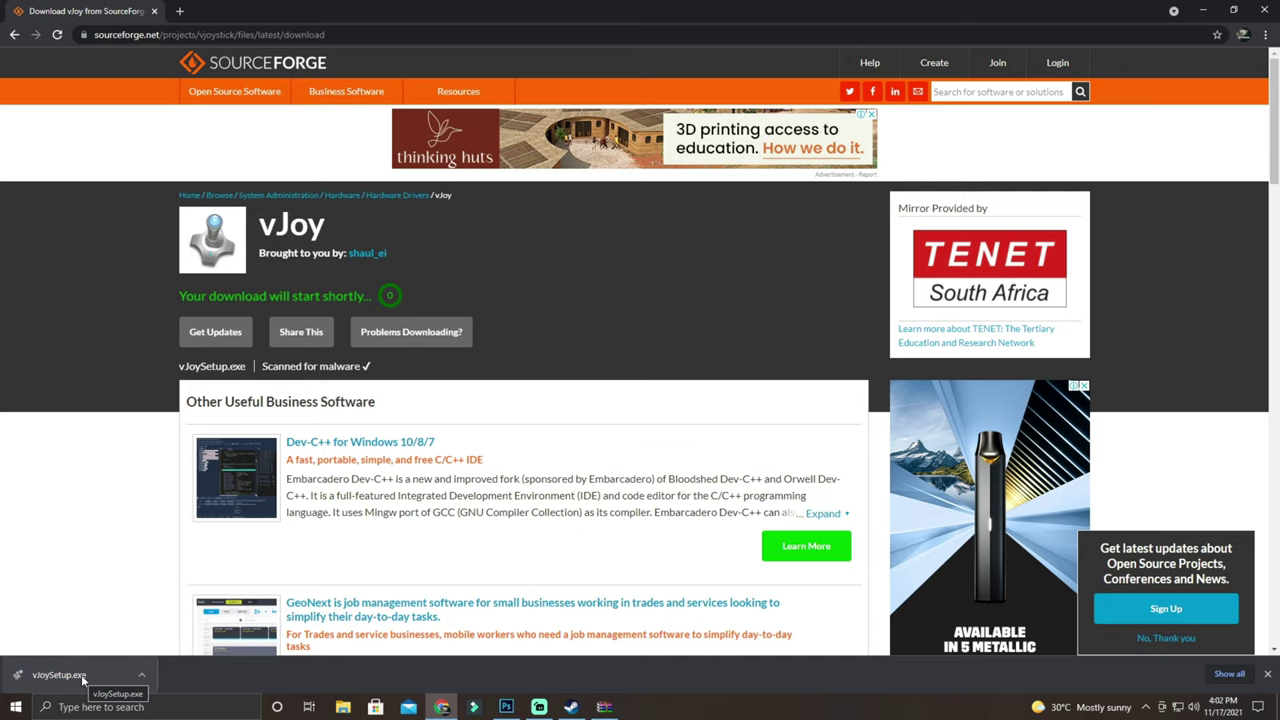
Run vJoySetup.exe, removing the existing vJoy device driver and reinstalling it with all companion applications
{"action": "left_click", "coordinate": [83, 680]}
{"action": "left_click", "coordinate": [679, 366]}
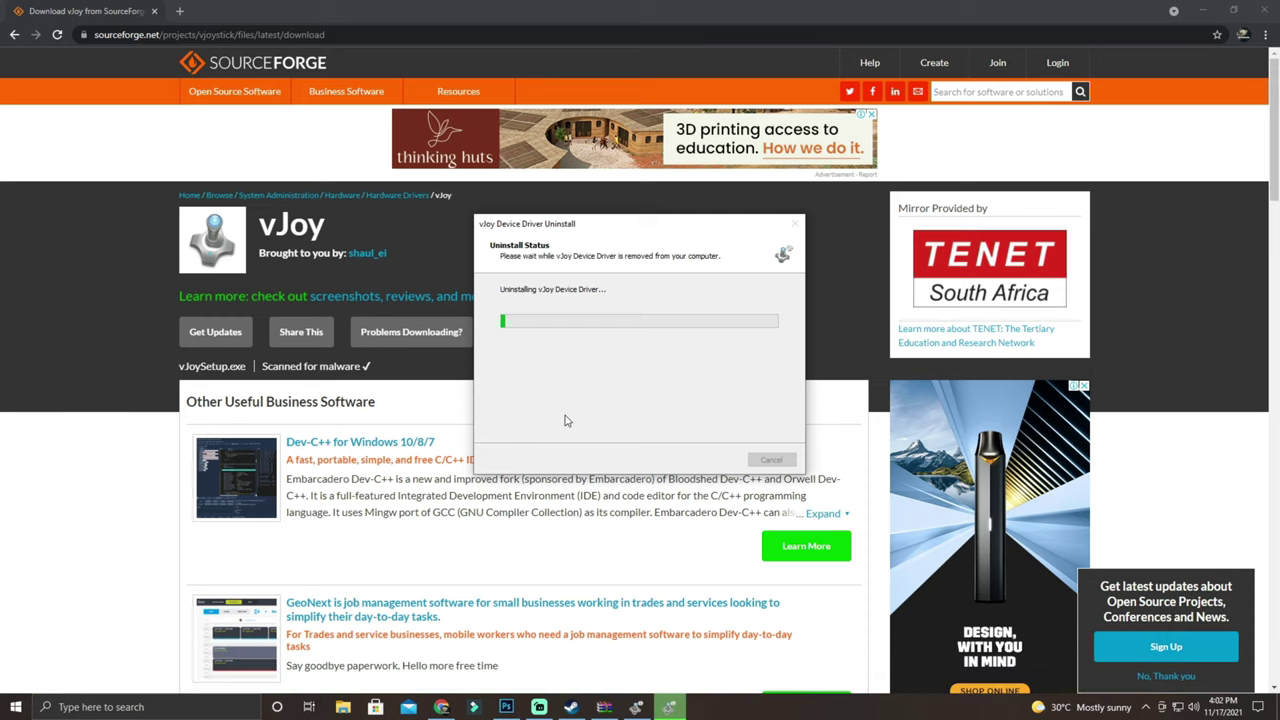
{"action": "left_click", "coordinate": [703, 462]}
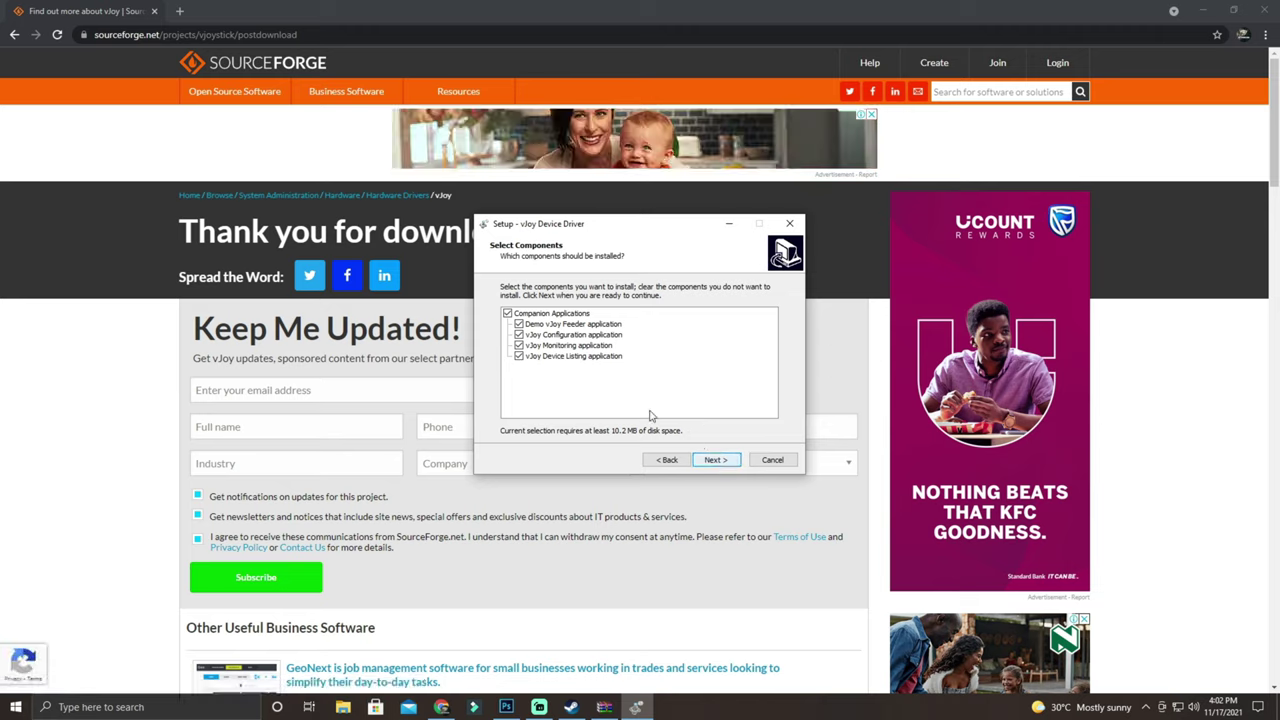
{"action": "left_click", "coordinate": [702, 459]}
{"action": "left_click", "coordinate": [712, 462]}
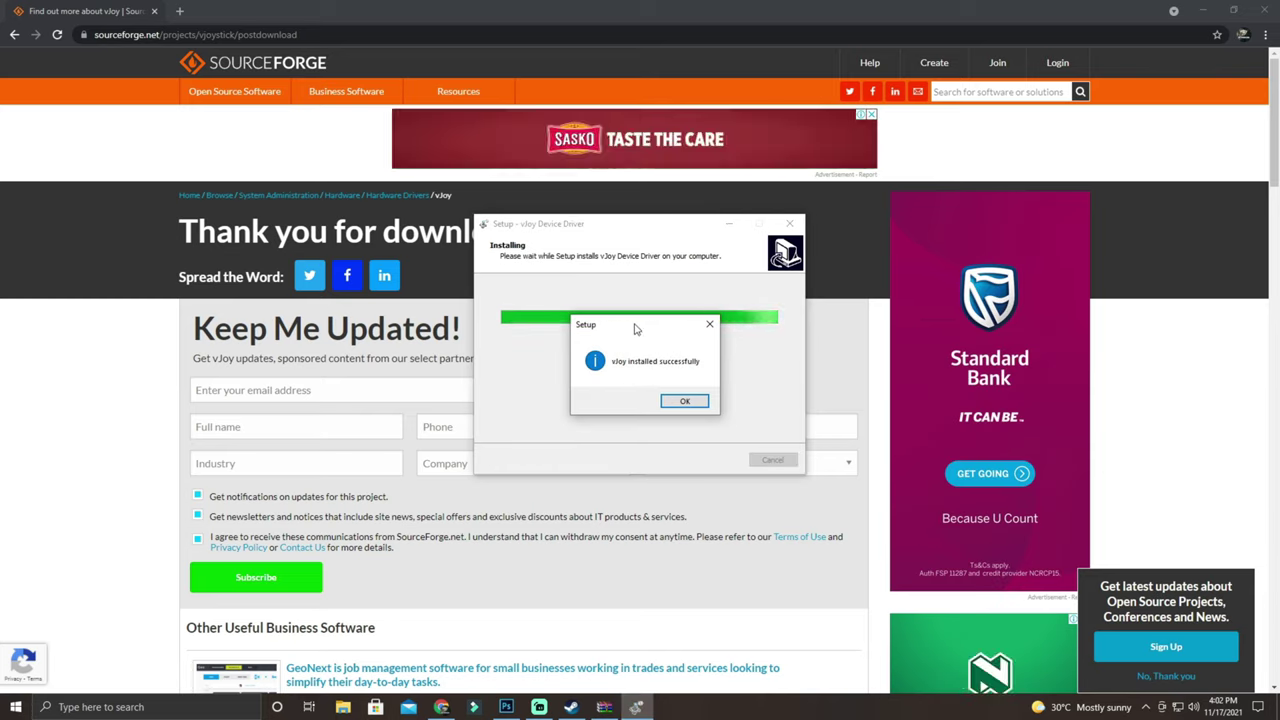
{"action": "left_click_drag", "start_coordinate": [634, 329], "coordinate": [624, 352]}
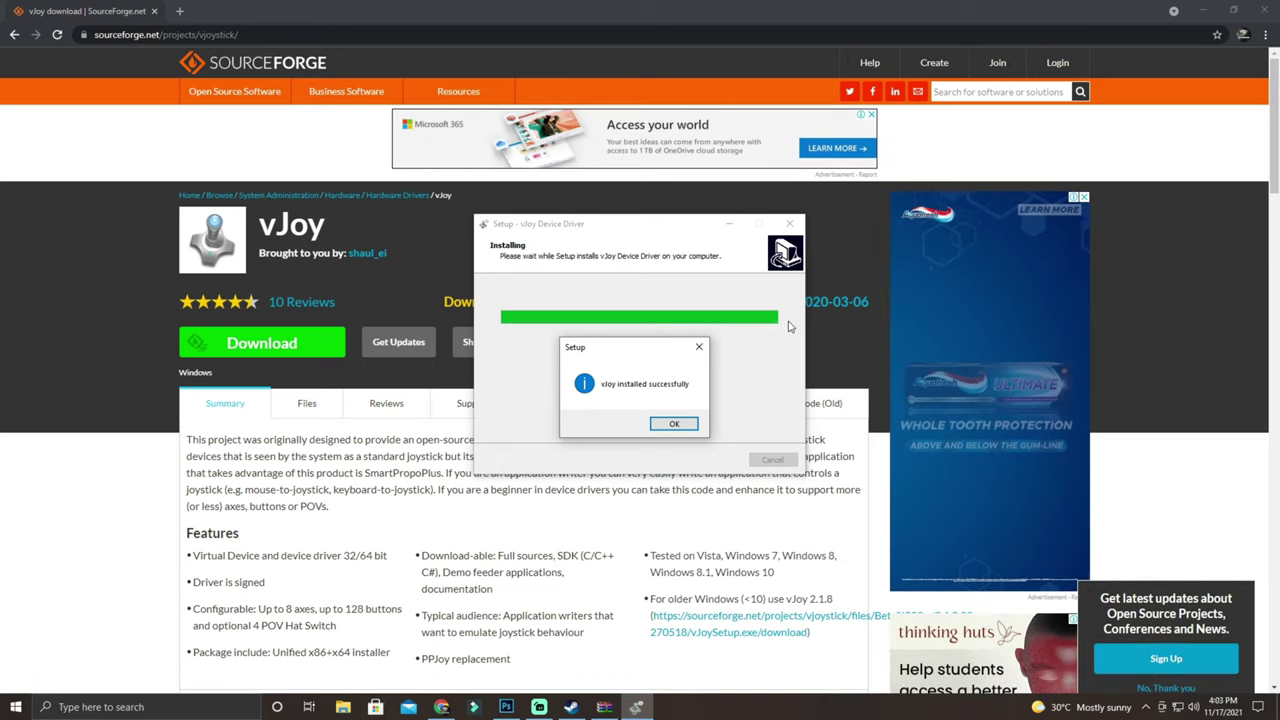
{"action": "left_click", "coordinate": [674, 423]}
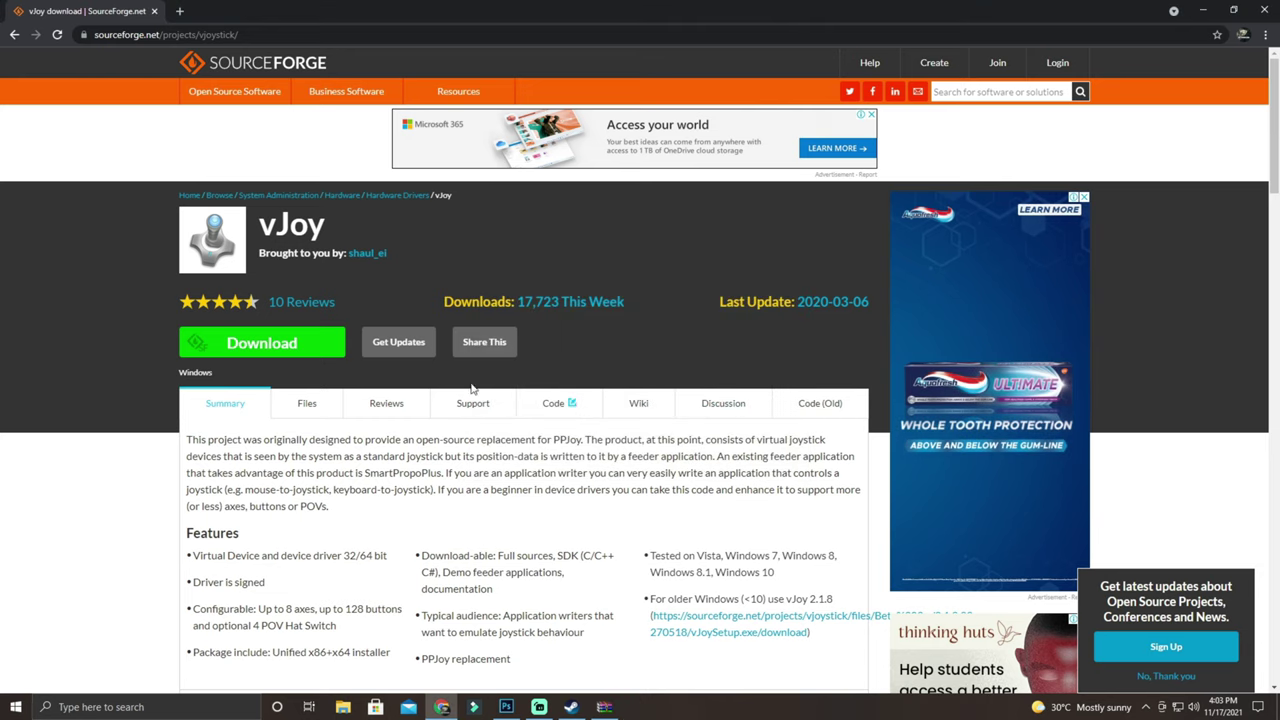
Minimize the browser and close the open WinRAR window
{"action": "left_click", "coordinate": [1202, 10]}
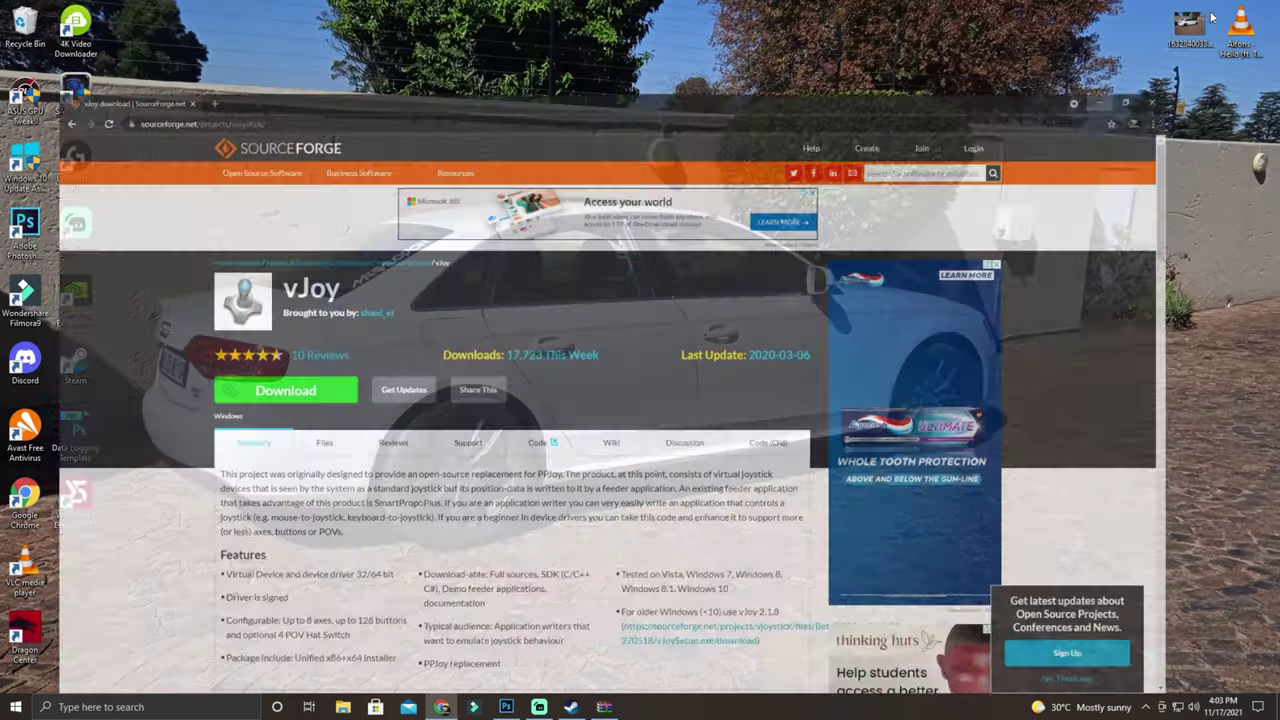
{"action": "right_click", "coordinate": [604, 707]}
{"action": "left_click", "coordinate": [560, 688]}
Search Windows for vjoy, check the vJoy device settings in the vJoyConf window and close it
{"action": "left_click", "coordinate": [186, 707]}
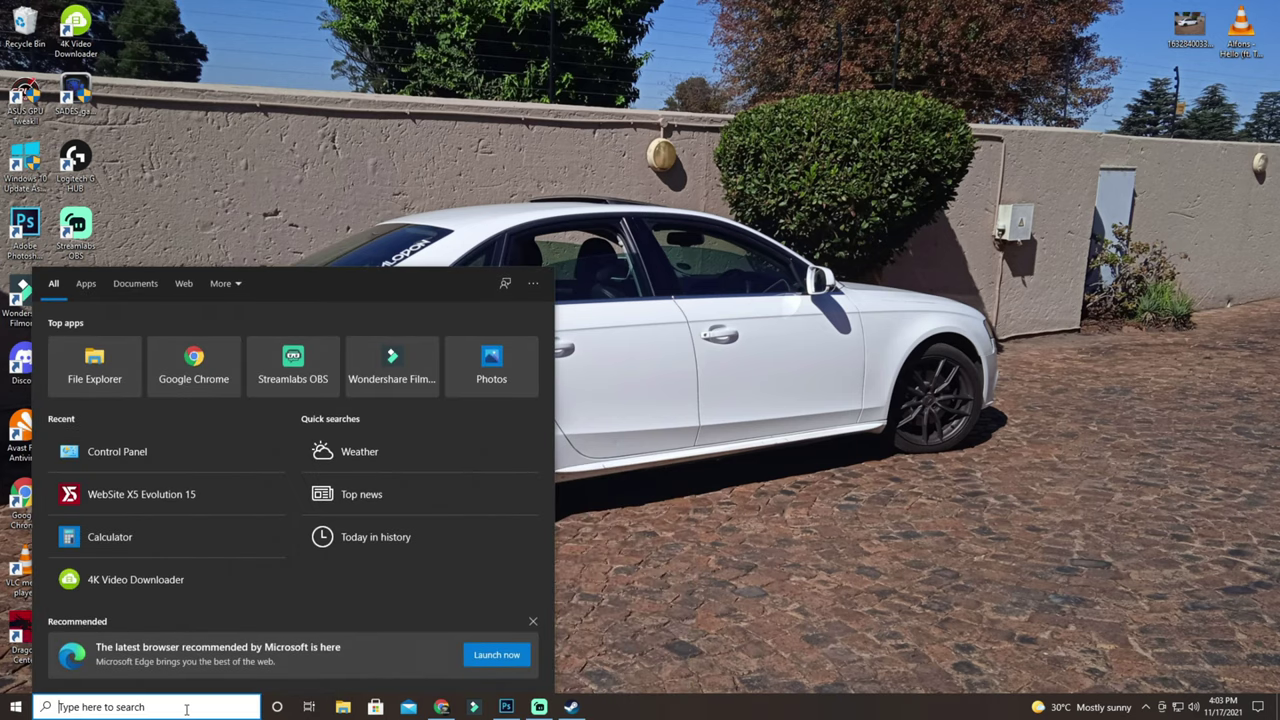
{"action": "type", "text": "vjoy"}
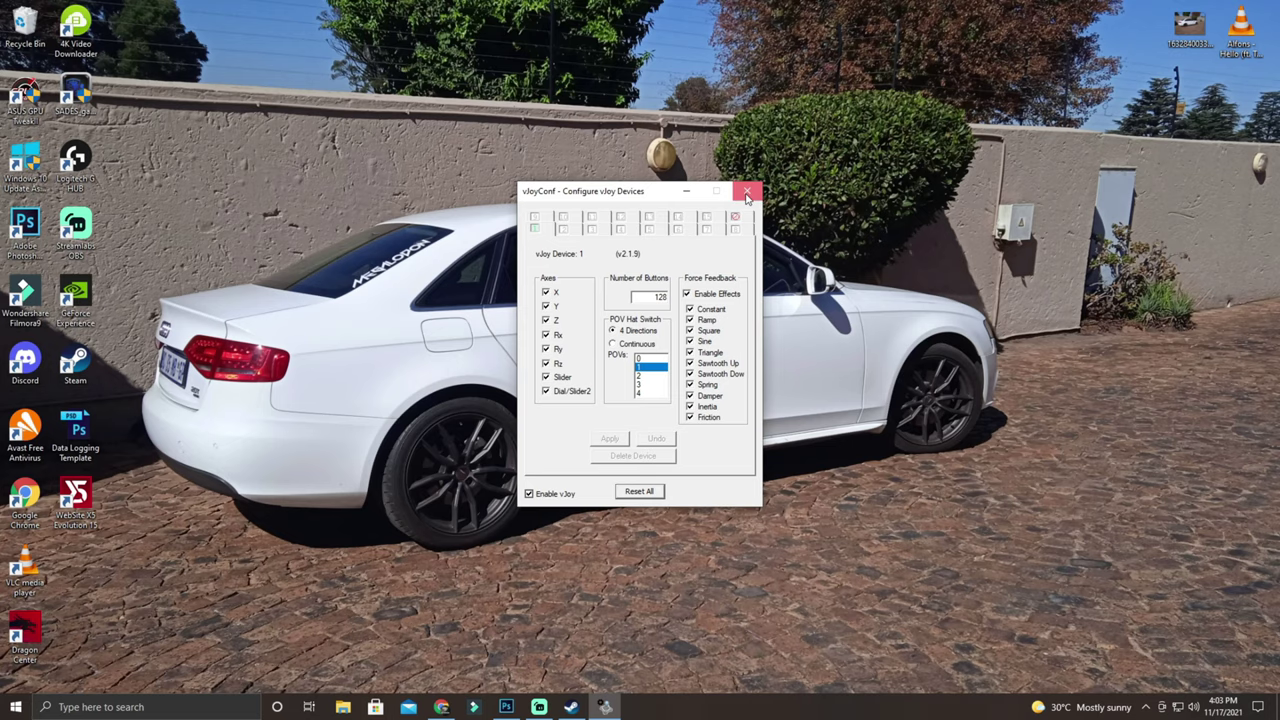
{"action": "left_click", "coordinate": [746, 192]}
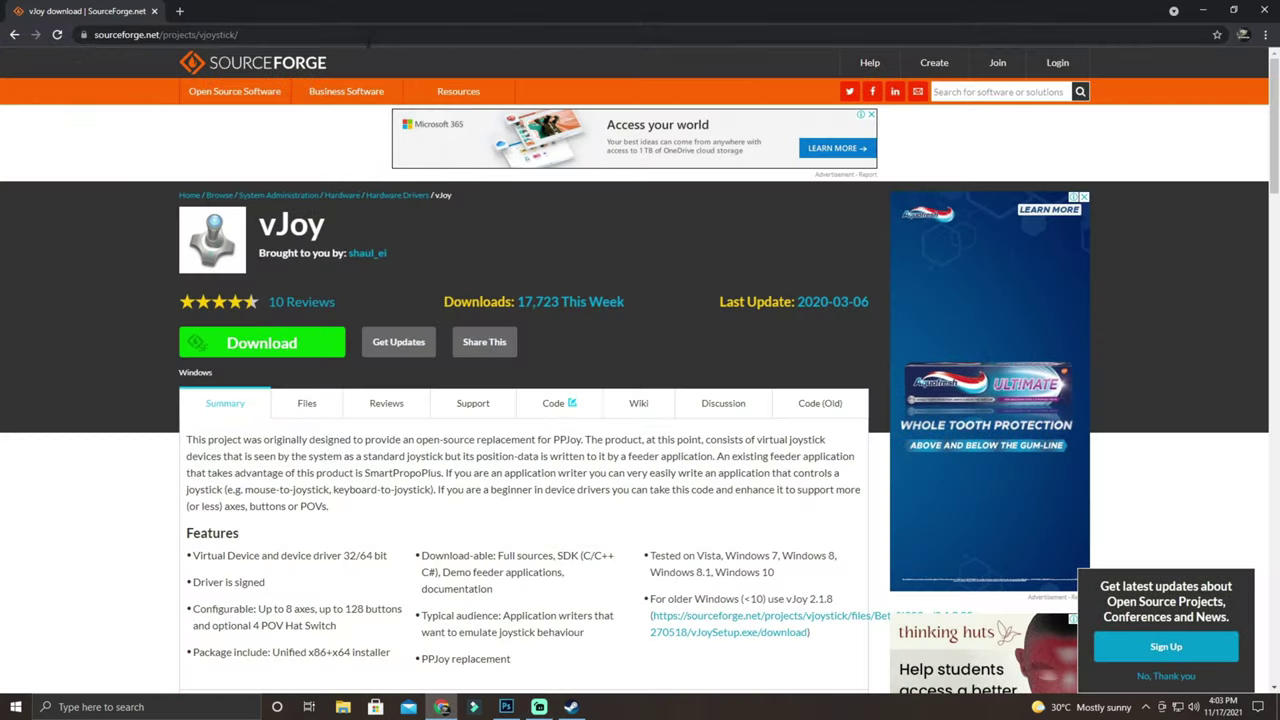
Switch back to Google Chrome and search for forza emuwheel download
{"action": "left_click", "coordinate": [330, 37]}
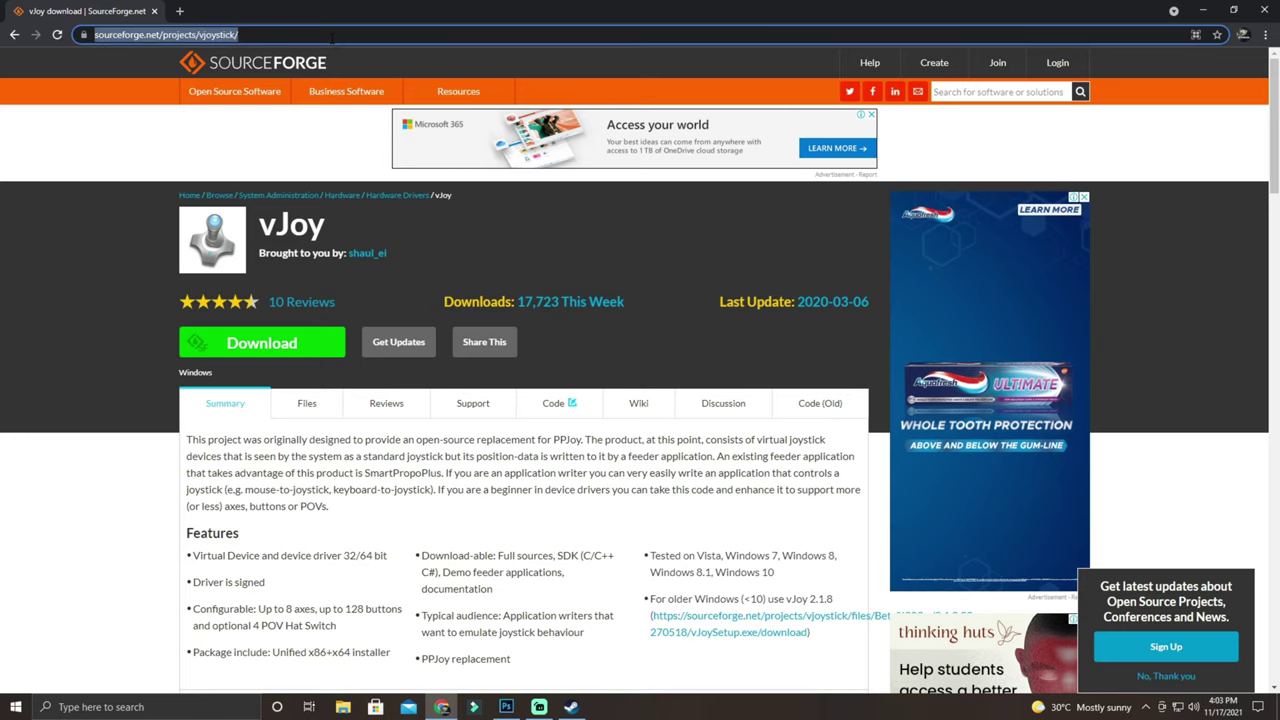
{"action": "type", "text": "for"}
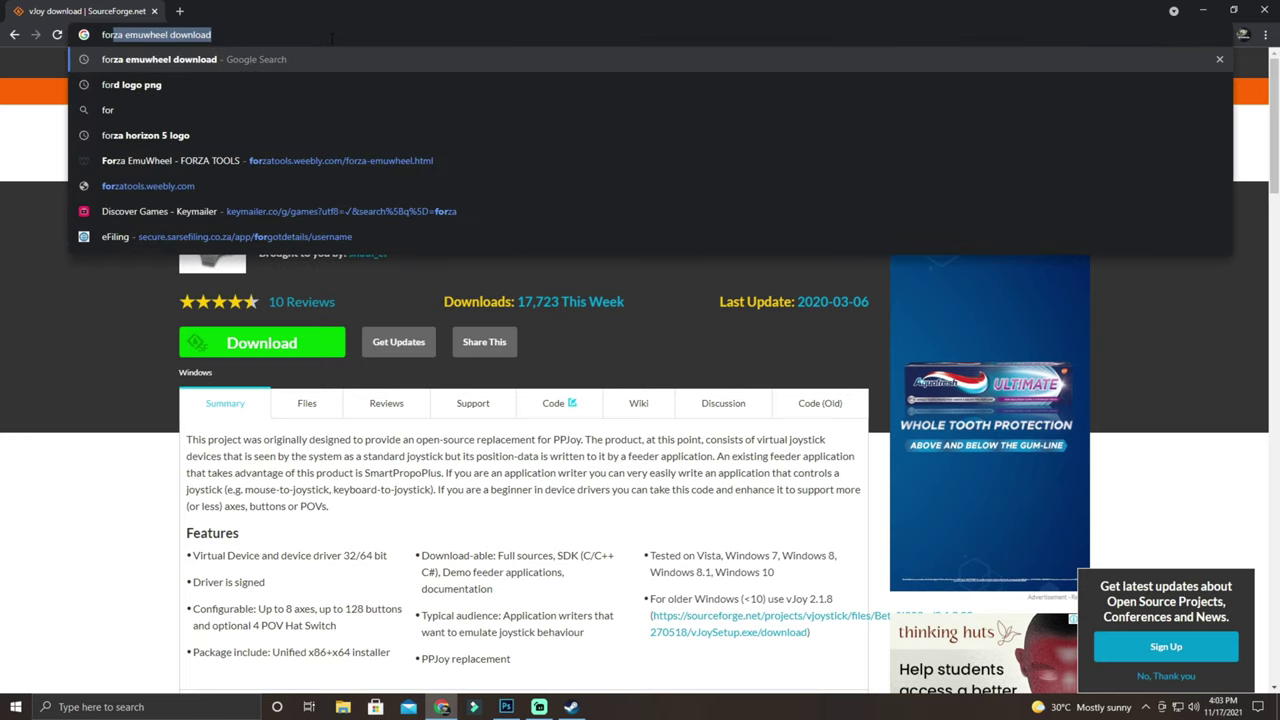
{"action": "type", "text": "za emuwhee"}
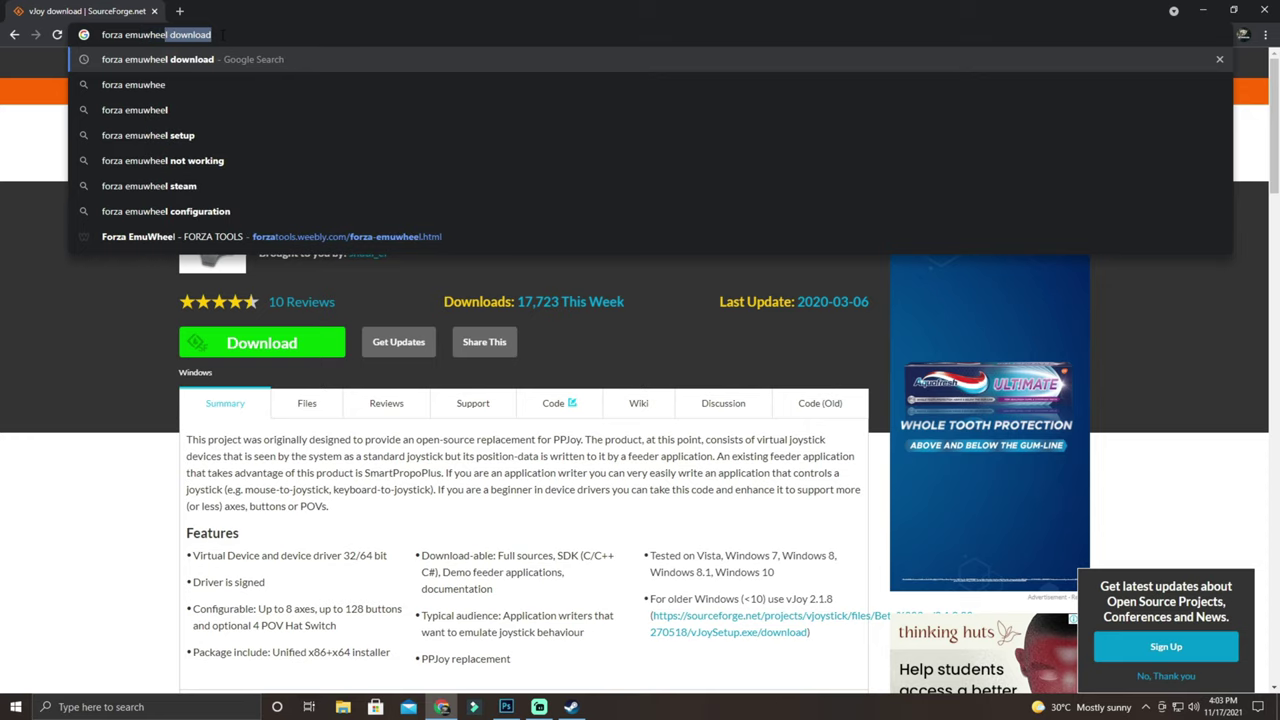
{"action": "type", "text": "l"}
{"action": "key", "text": "Return"}
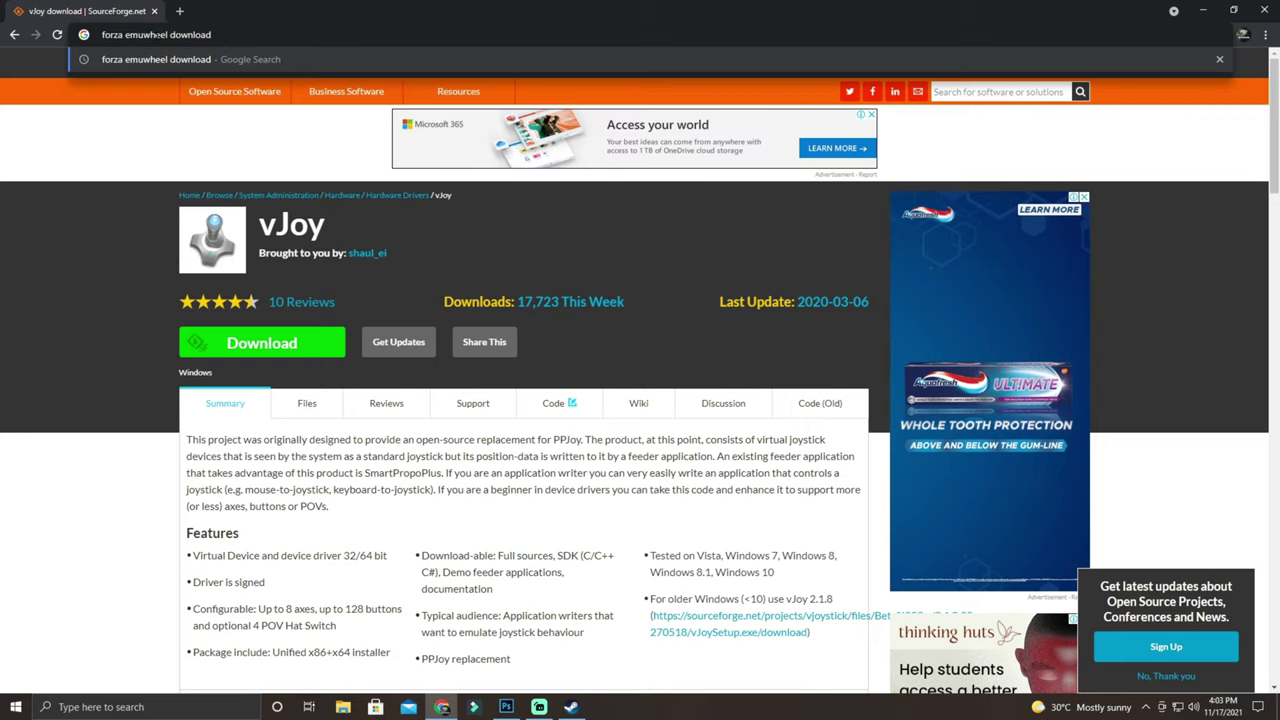
{"action": "key", "text": "Return"}
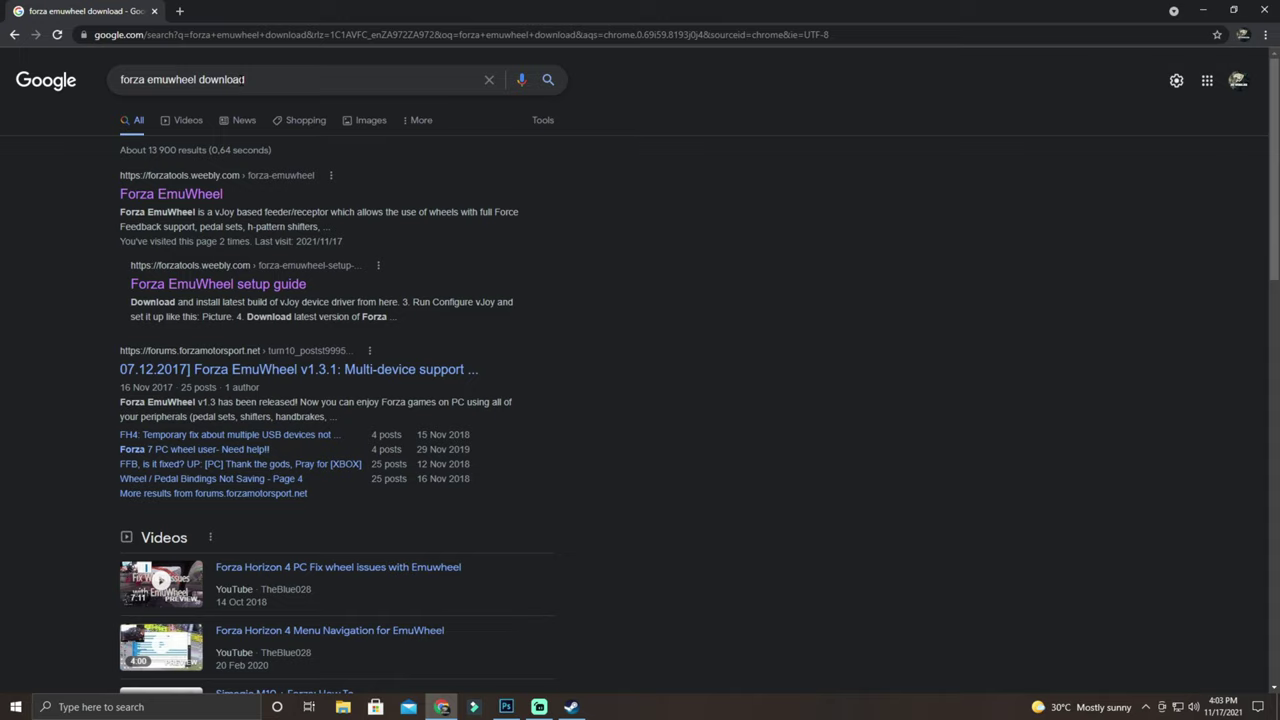
Download Forza EmuWheel v1.4a from the Forza Tools website and open the downloaded zip archive
{"action": "left_click", "coordinate": [188, 197]}
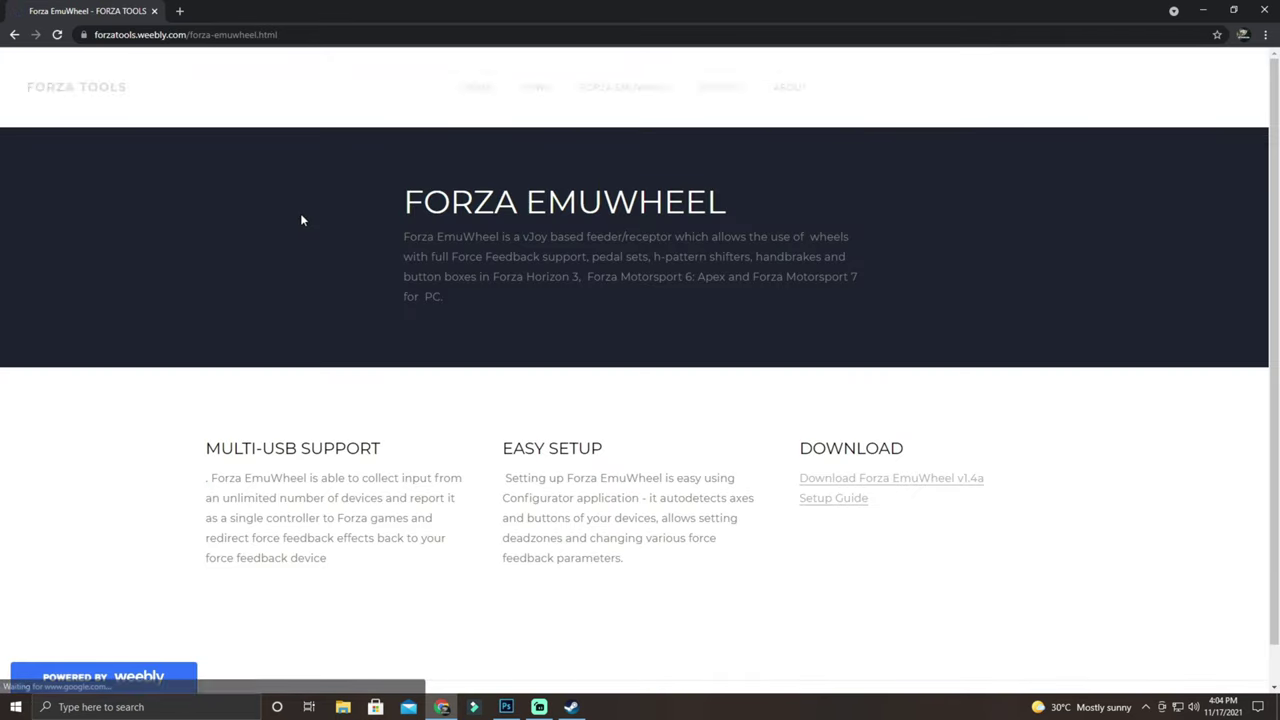
{"action": "left_click", "coordinate": [845, 481]}
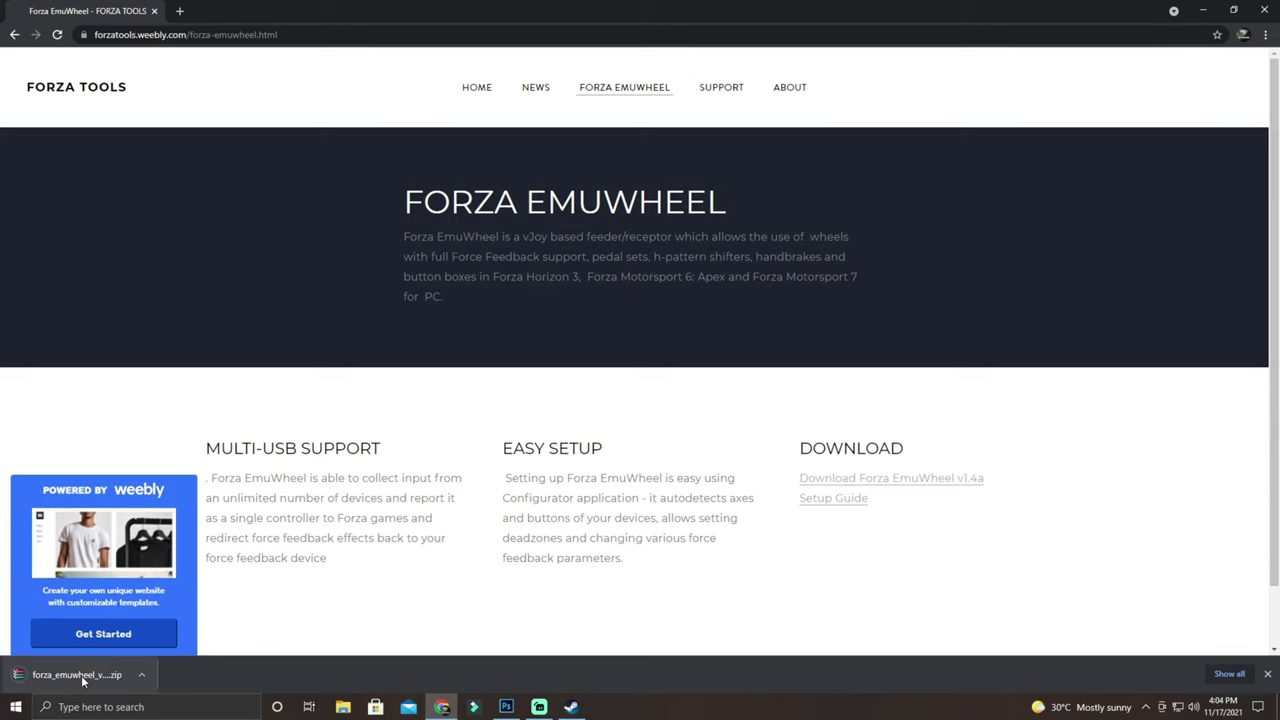
{"action": "left_click", "coordinate": [50, 679]}
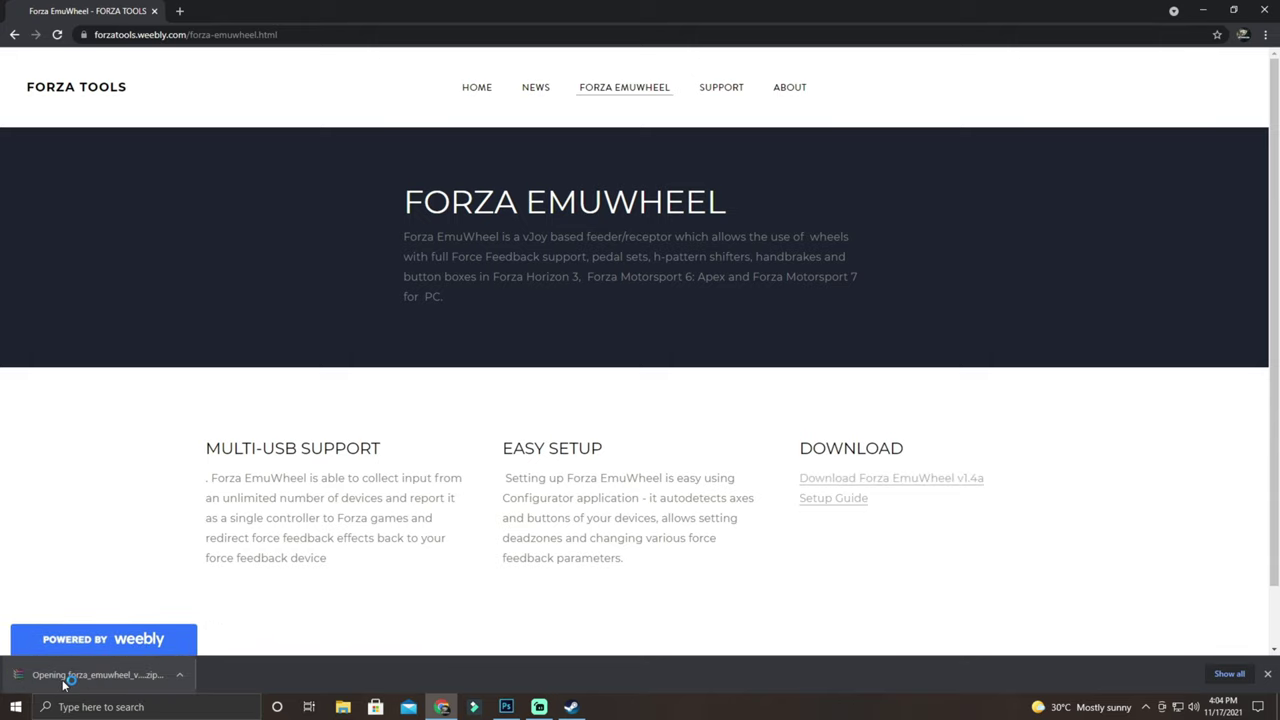
Copy the registry folder and all the files in forza_emuwheel_v1.4a.zip, then minimize WinRAR
{"action": "left_click_drag", "start_coordinate": [255, 457], "coordinate": [226, 262]}
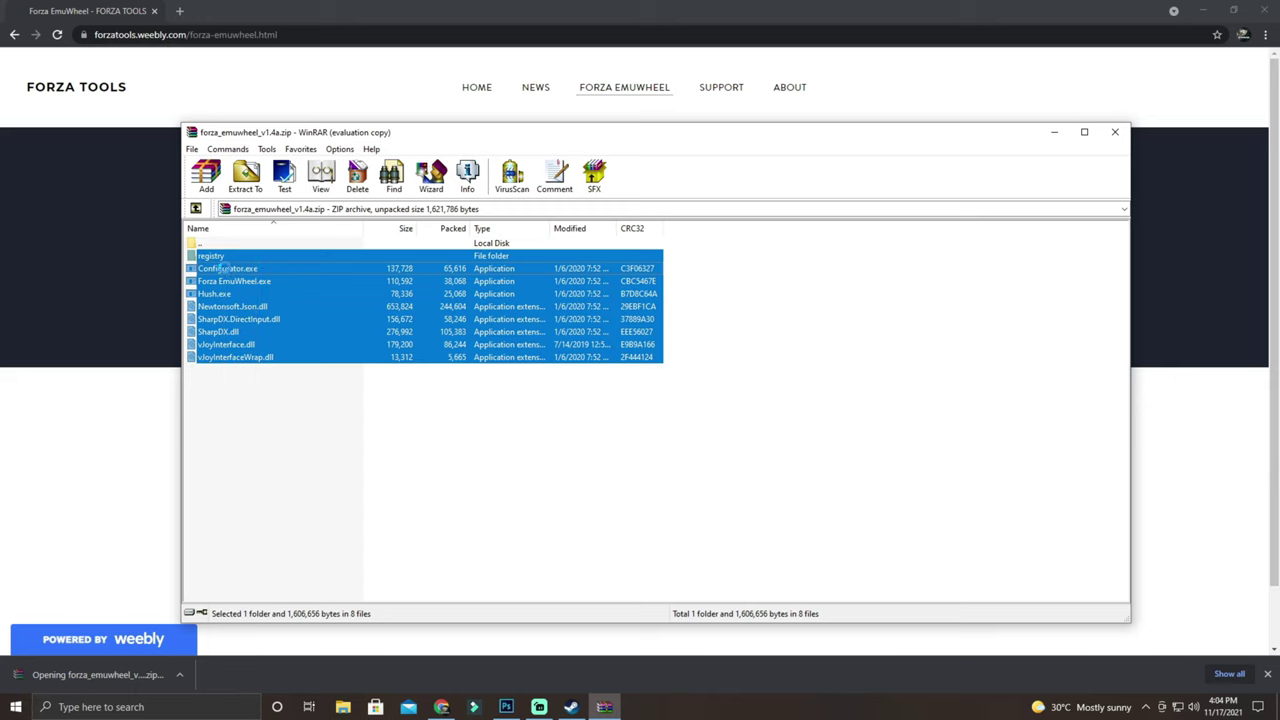
{"action": "left_click", "coordinate": [751, 383]}
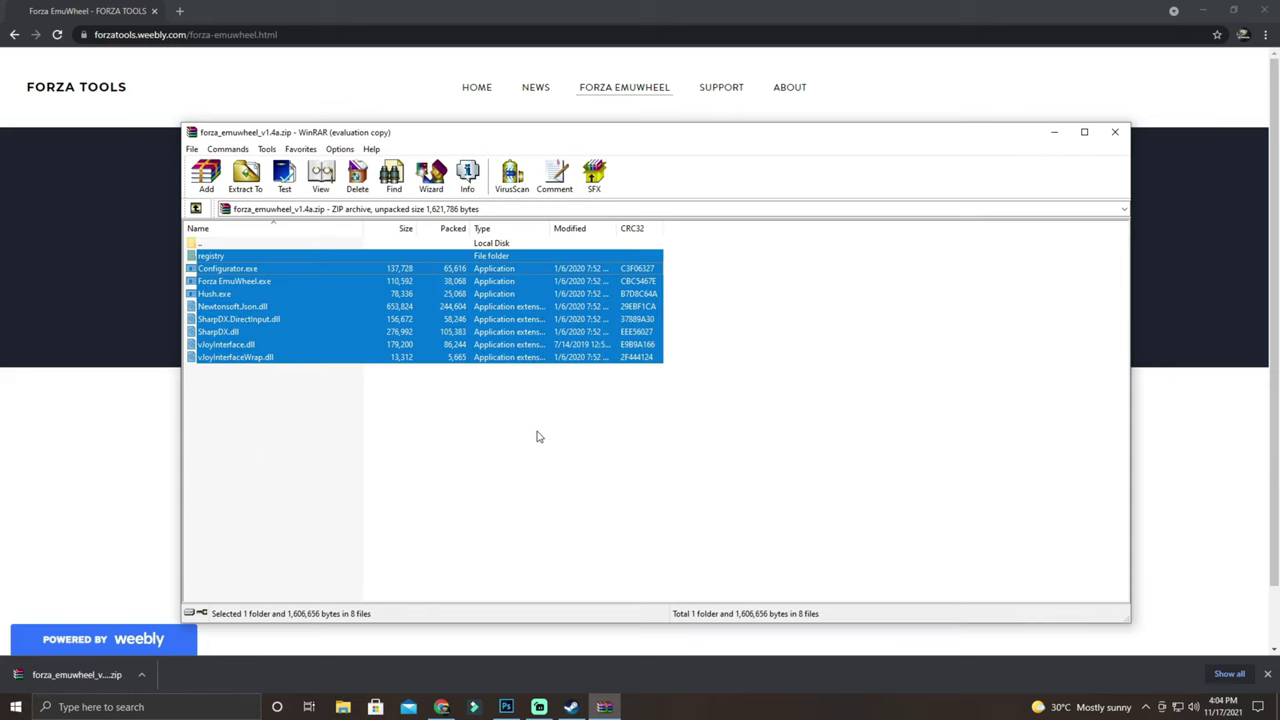
{"action": "right_click", "coordinate": [309, 317]}
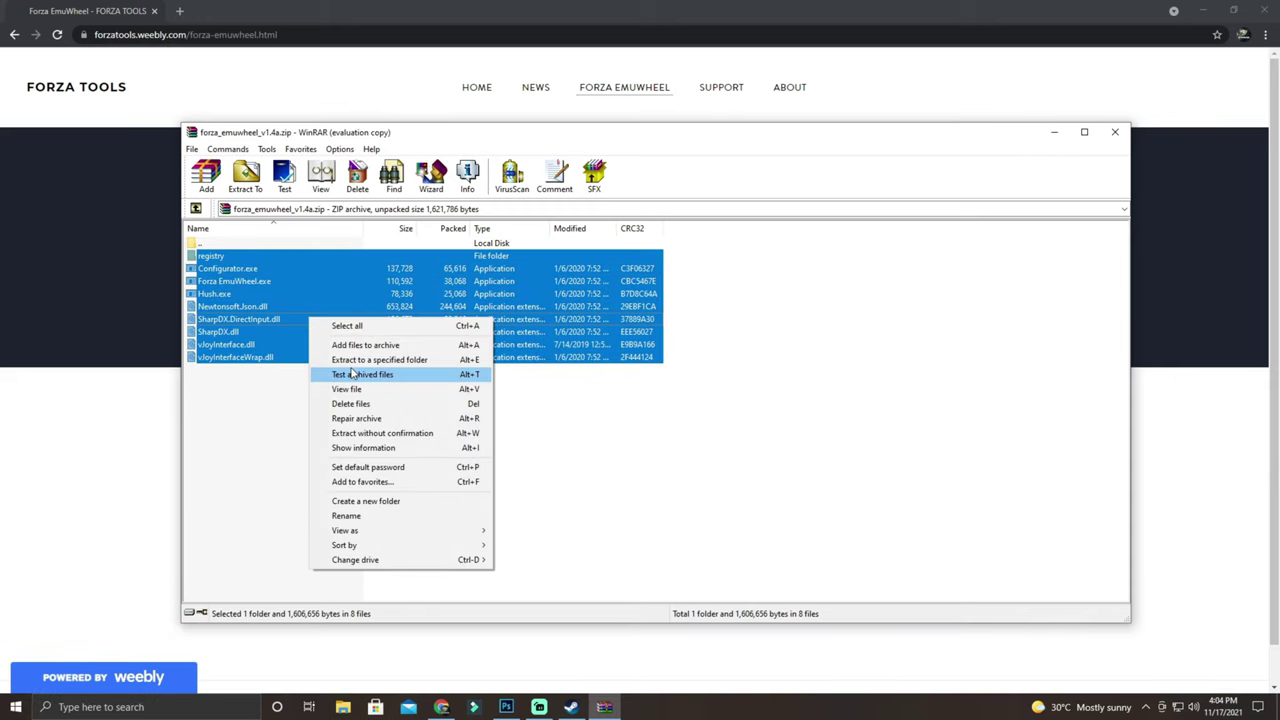
{"action": "left_click", "coordinate": [617, 486]}
{"action": "left_click", "coordinate": [1054, 132]}
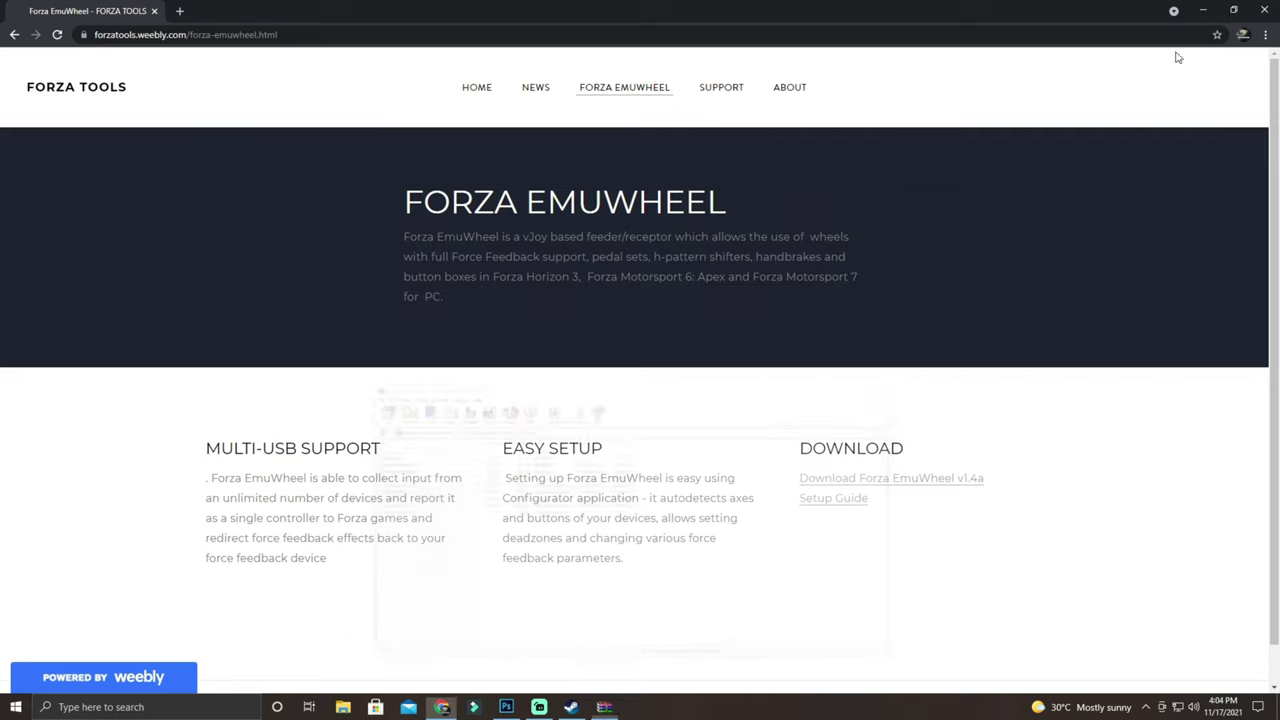
Create a new folder on the desktop and paste the copied Forza EmuWheel files into it
{"action": "left_click", "coordinate": [1206, 11]}
{"action": "right_click", "coordinate": [406, 181]}
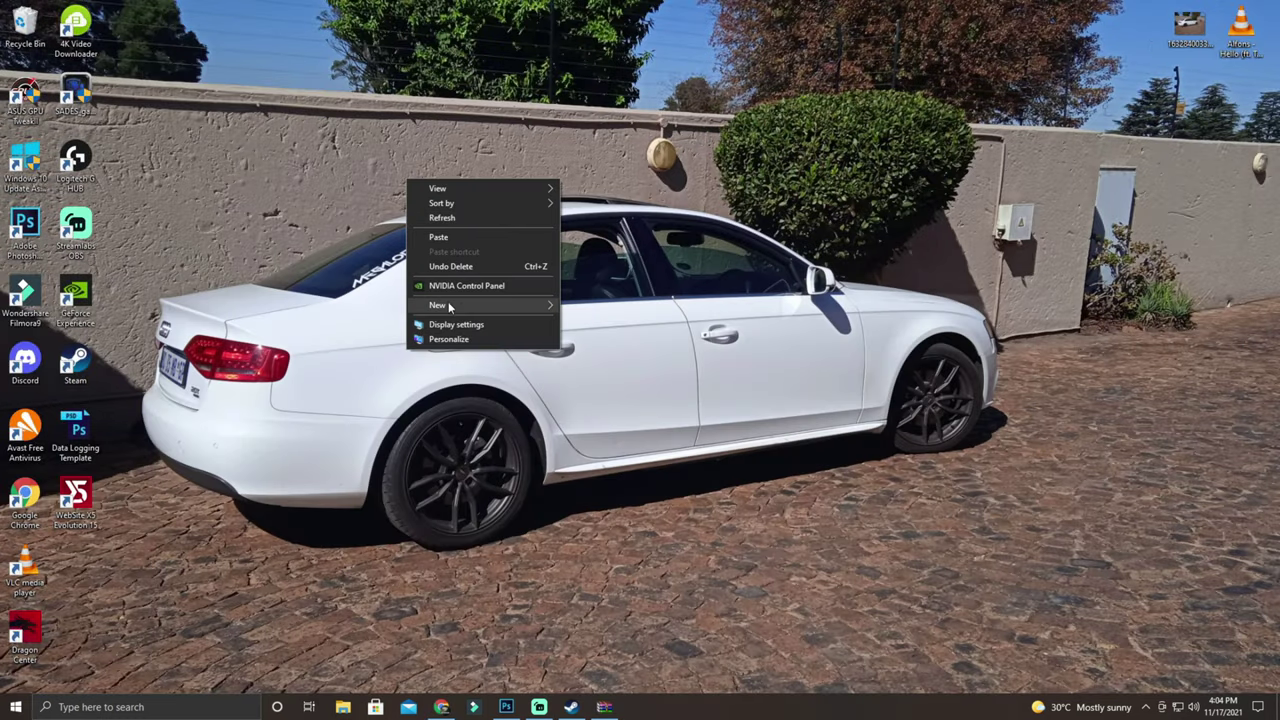
{"action": "mouse_move", "coordinate": [447, 305]}
{"action": "left_click", "coordinate": [605, 315]}
{"action": "left_click_drag", "start_coordinate": [425, 225], "coordinate": [480, 160]}
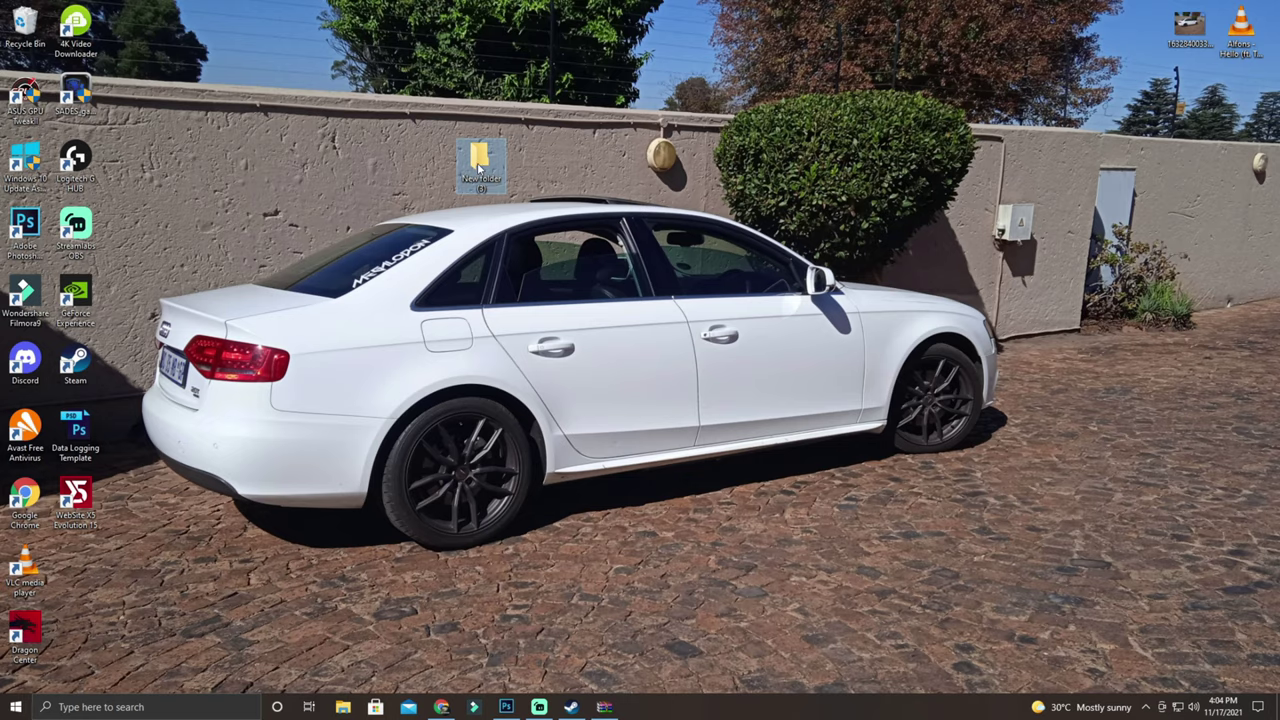
{"action": "double_click", "coordinate": [480, 160]}
{"action": "key", "text": "ctrl+v"}
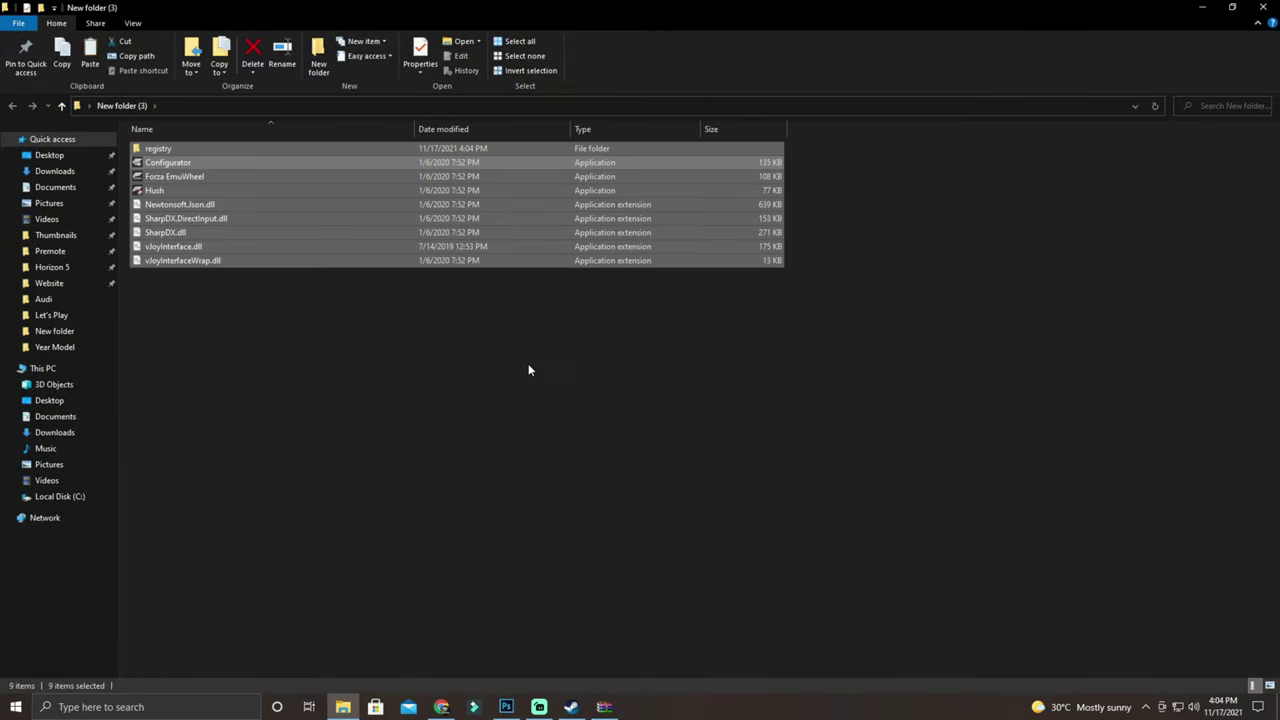
{"action": "left_click", "coordinate": [495, 363]}
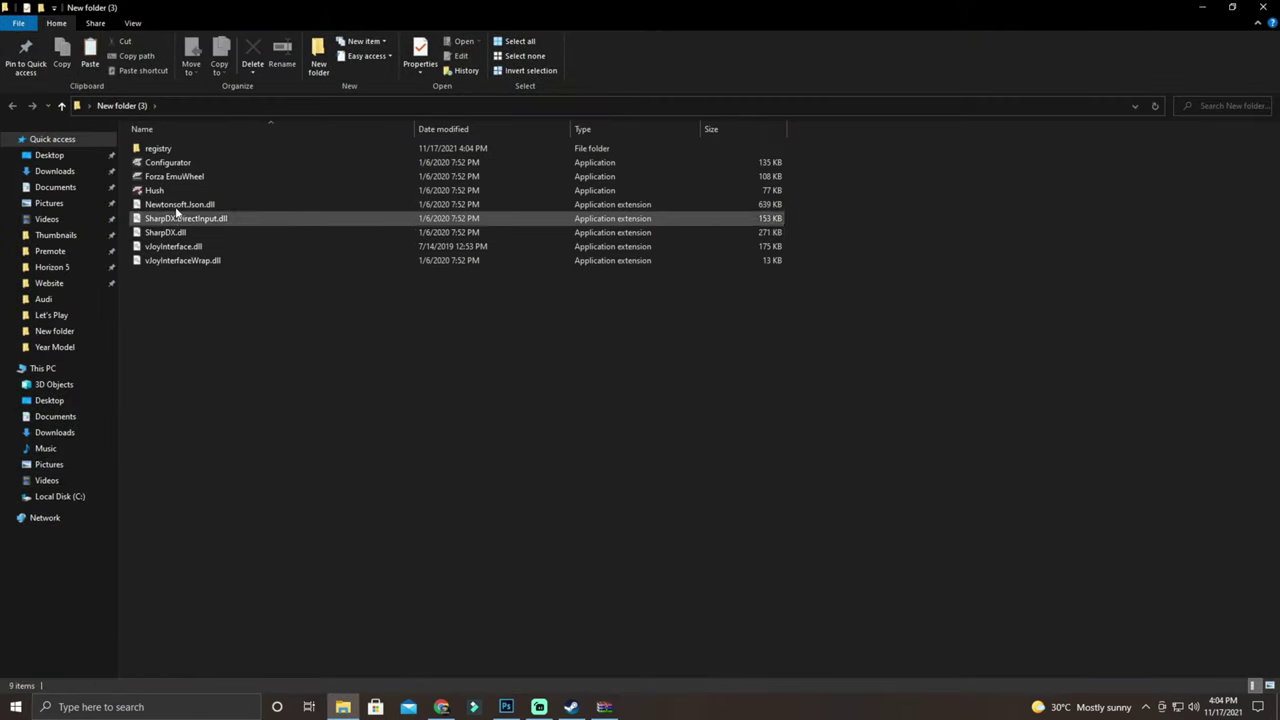
Launch Configurator from the new folder and bind the Steering axis to the wheel's [0]X axis
{"action": "left_click", "coordinate": [172, 163]}
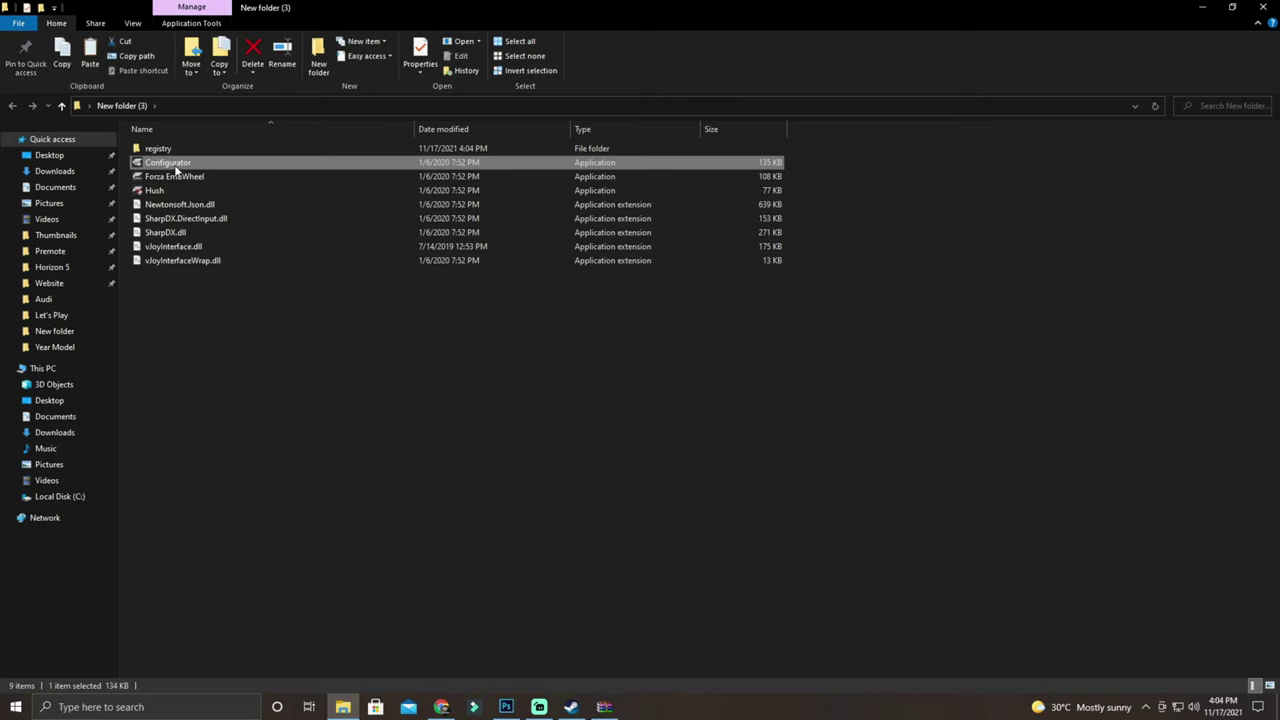
{"action": "double_click", "coordinate": [175, 166]}
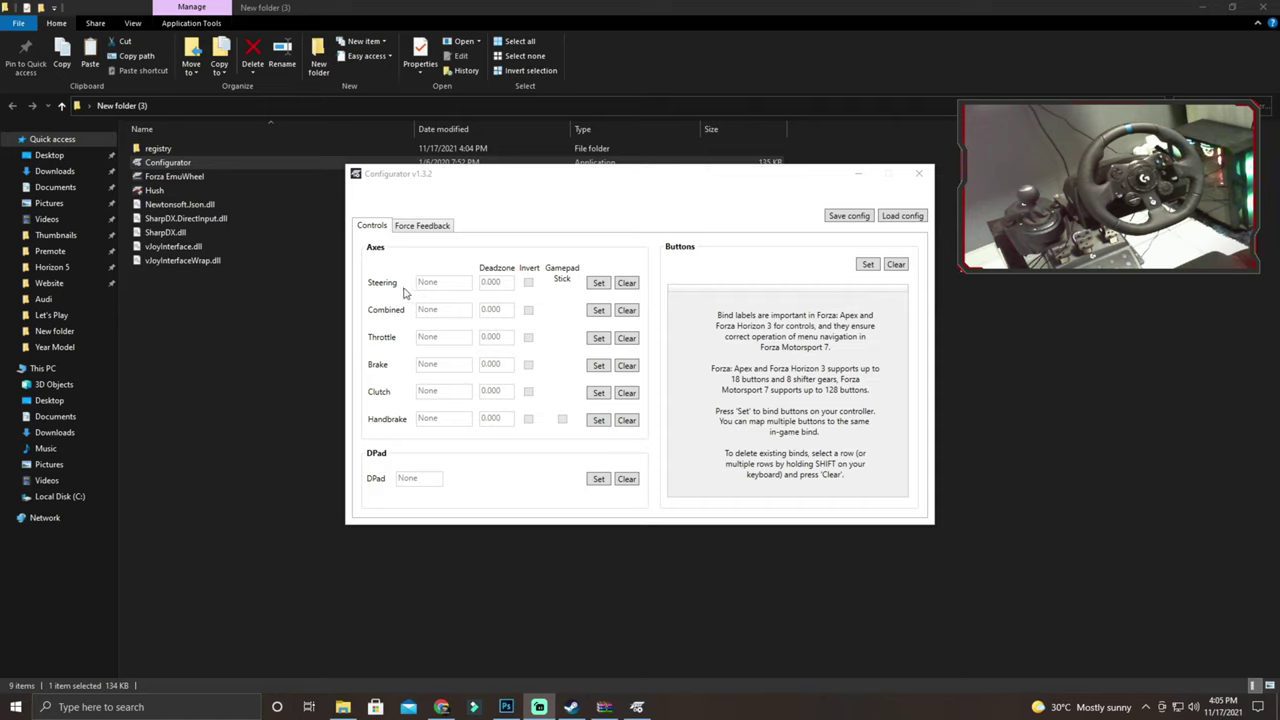
{"action": "left_click", "coordinate": [598, 283]}
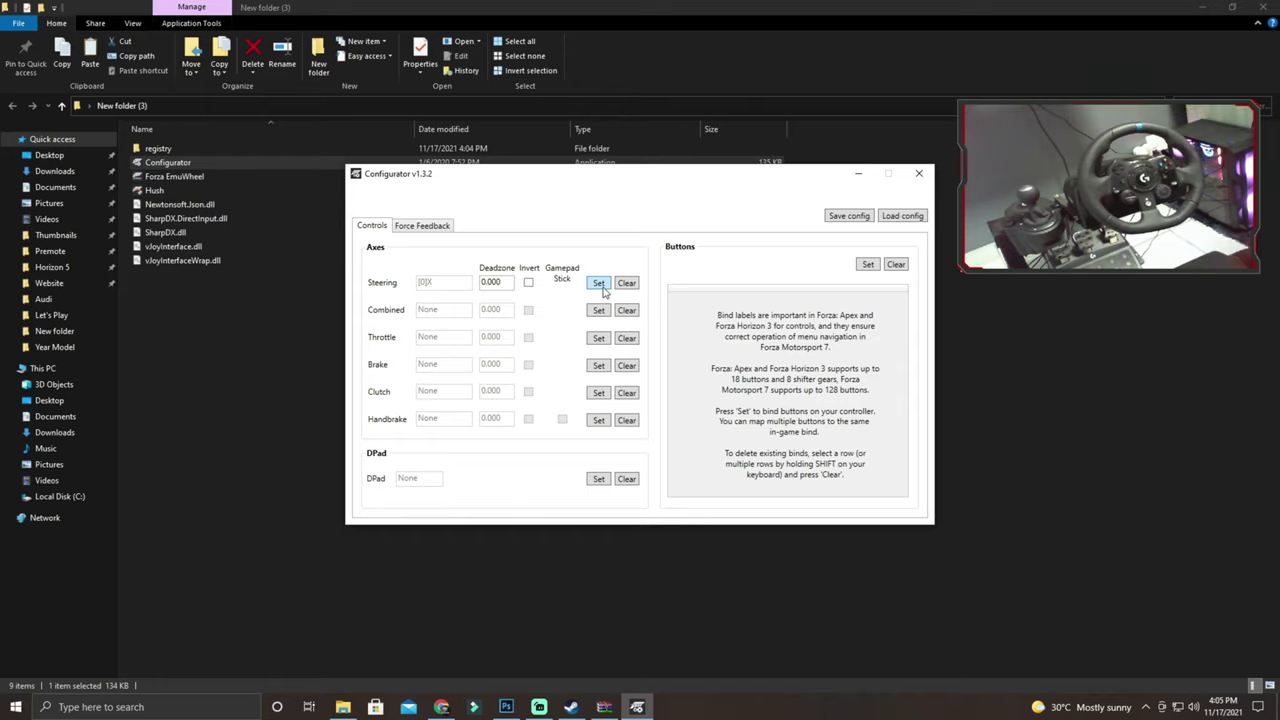
{"action": "left_click", "coordinate": [604, 289]}
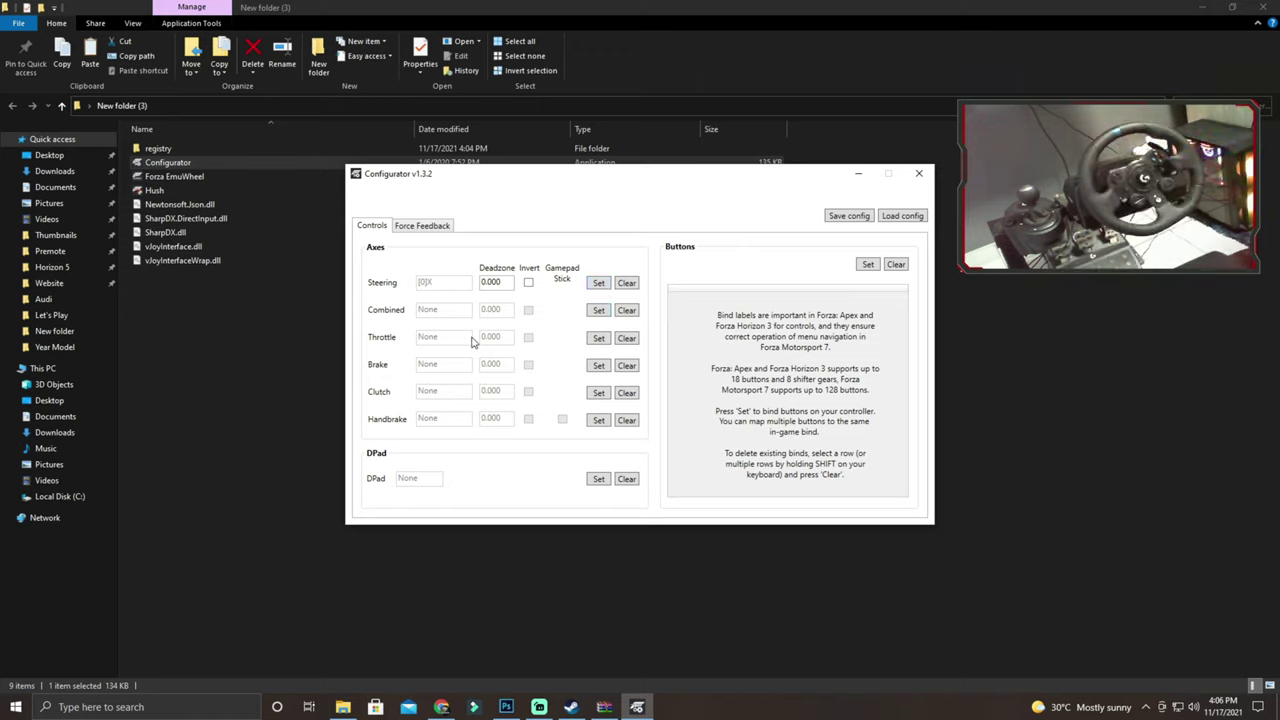
Bind Throttle to the [0]Y axis, Brake to [0]Sliders0 and the DPad to [0]DPad
{"action": "left_click", "coordinate": [602, 342]}
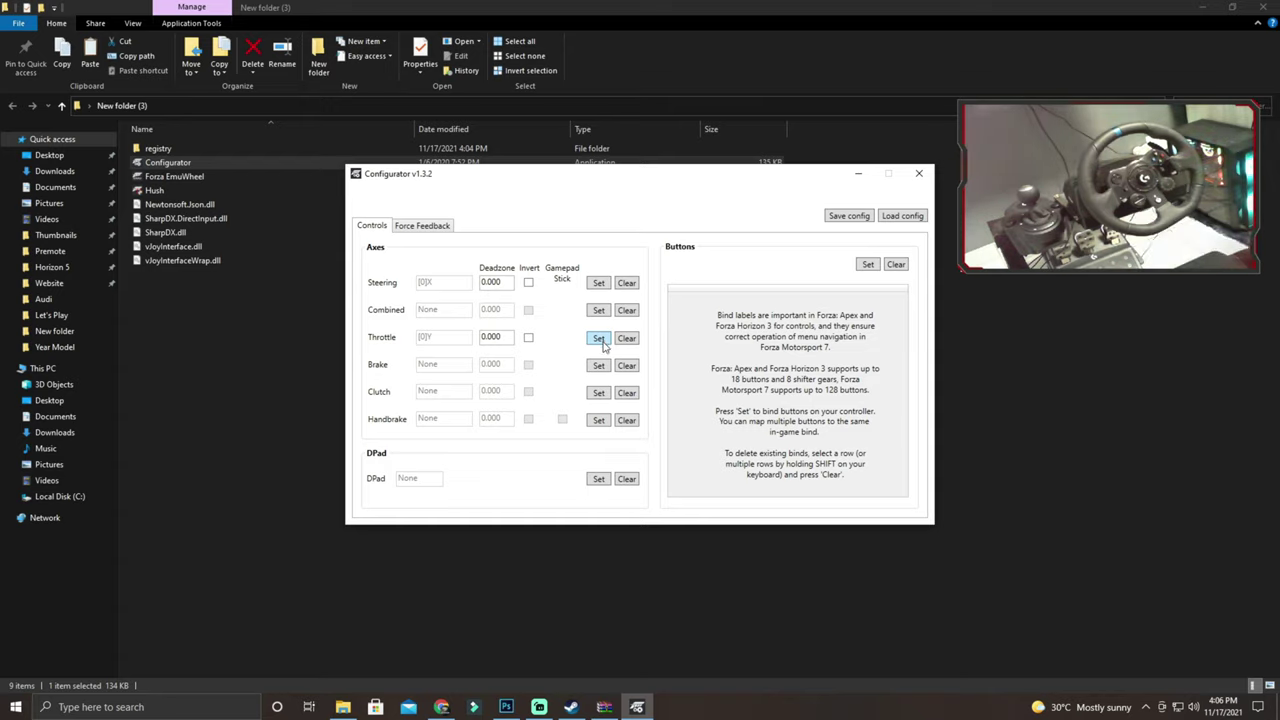
{"action": "left_click", "coordinate": [598, 366]}
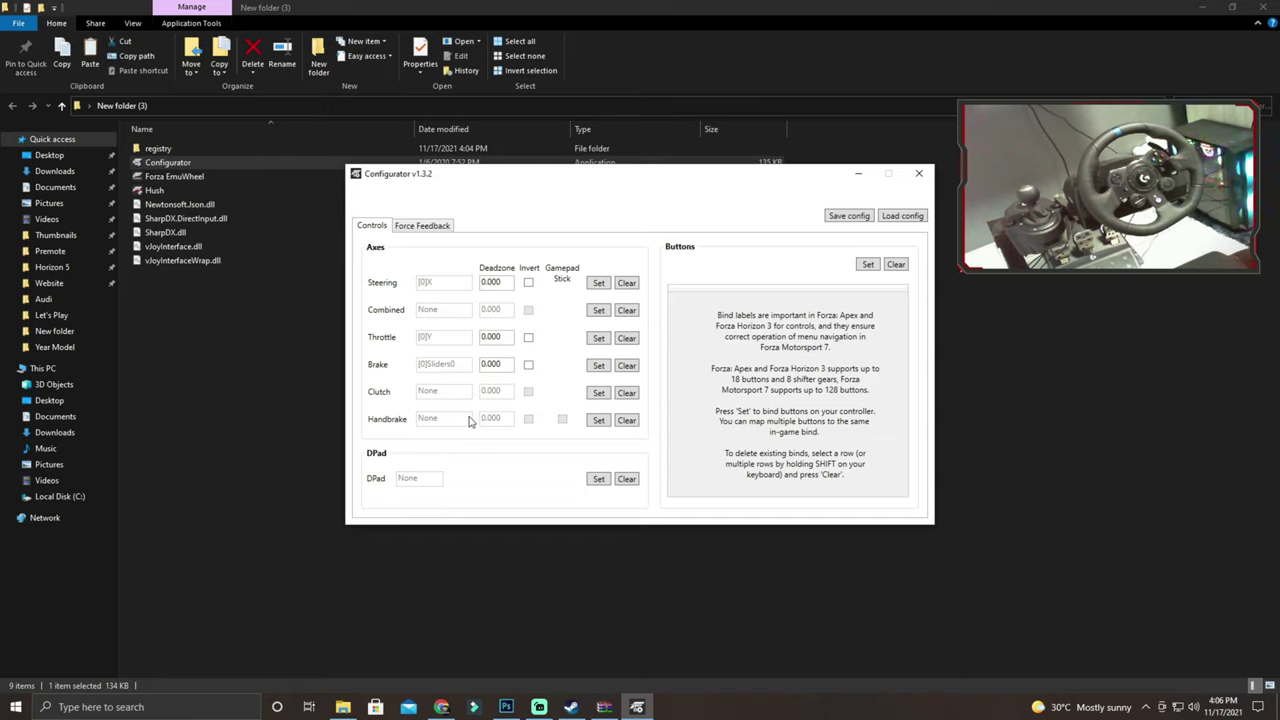
{"action": "left_click", "coordinate": [598, 480]}
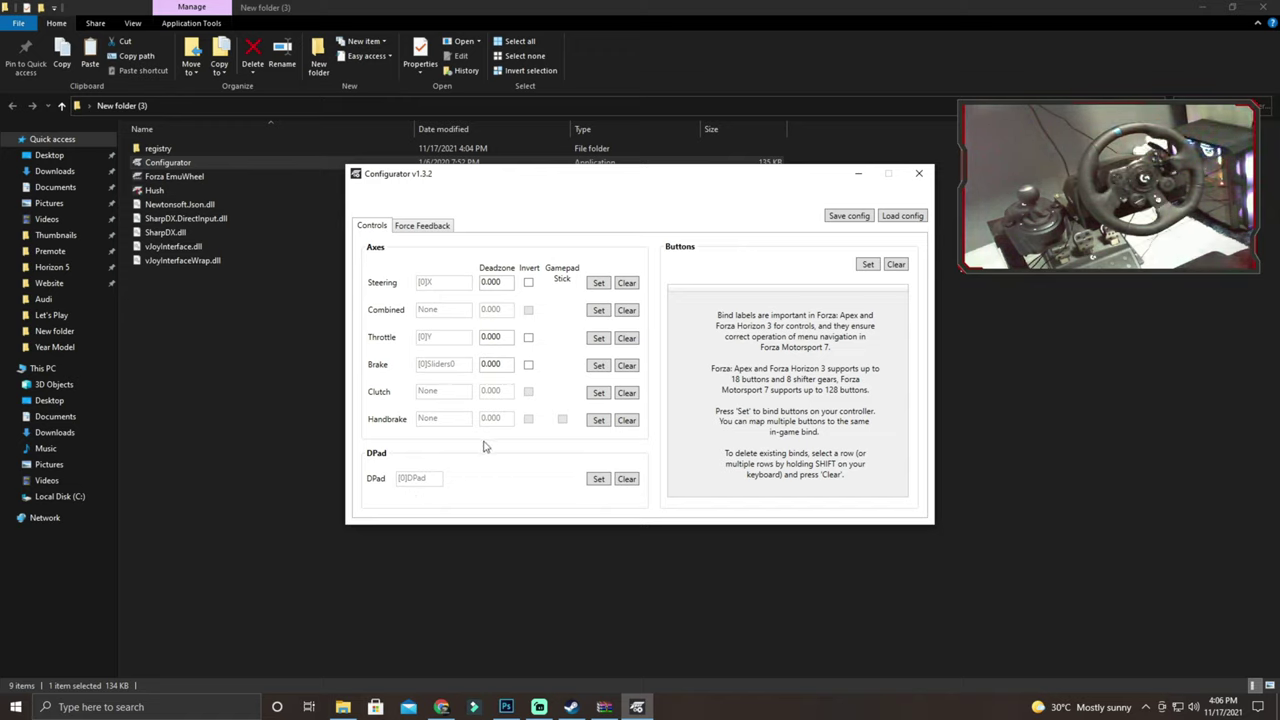
Bind XboxView to button 7 and XboxMenu to button 6 of the Logitech G923 wheel
{"action": "left_click", "coordinate": [868, 265]}
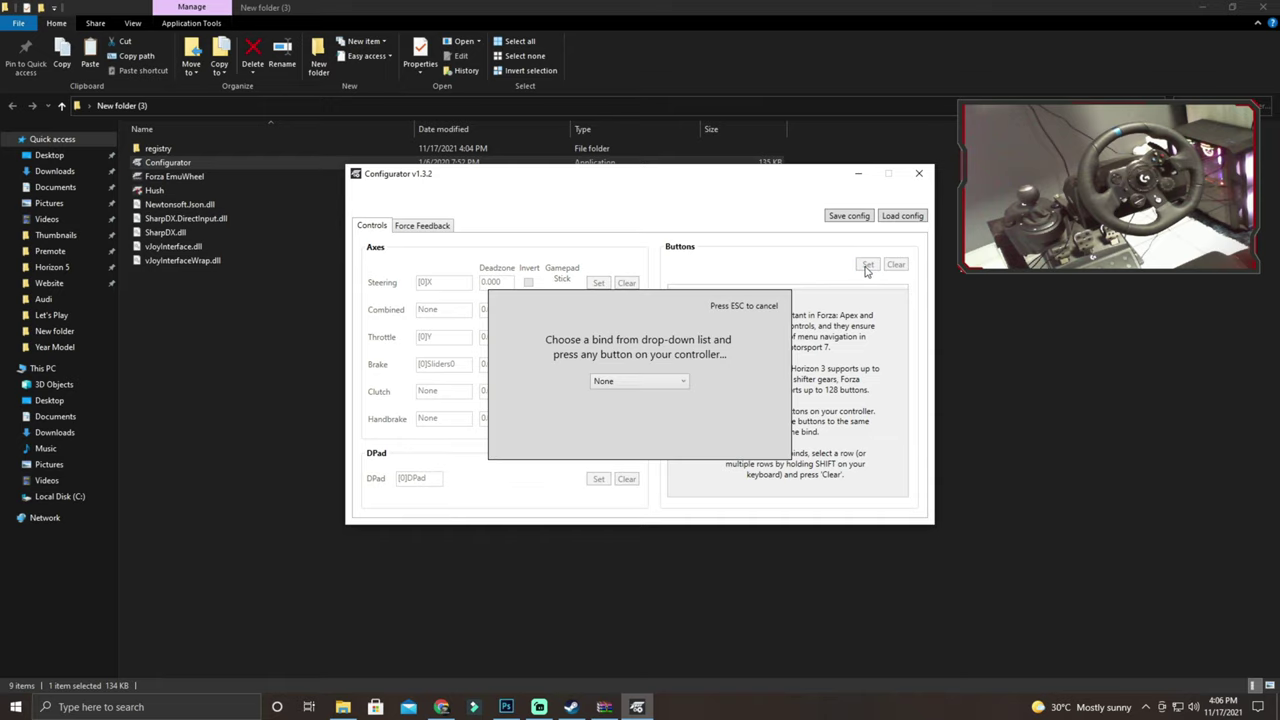
{"action": "left_click", "coordinate": [651, 387]}
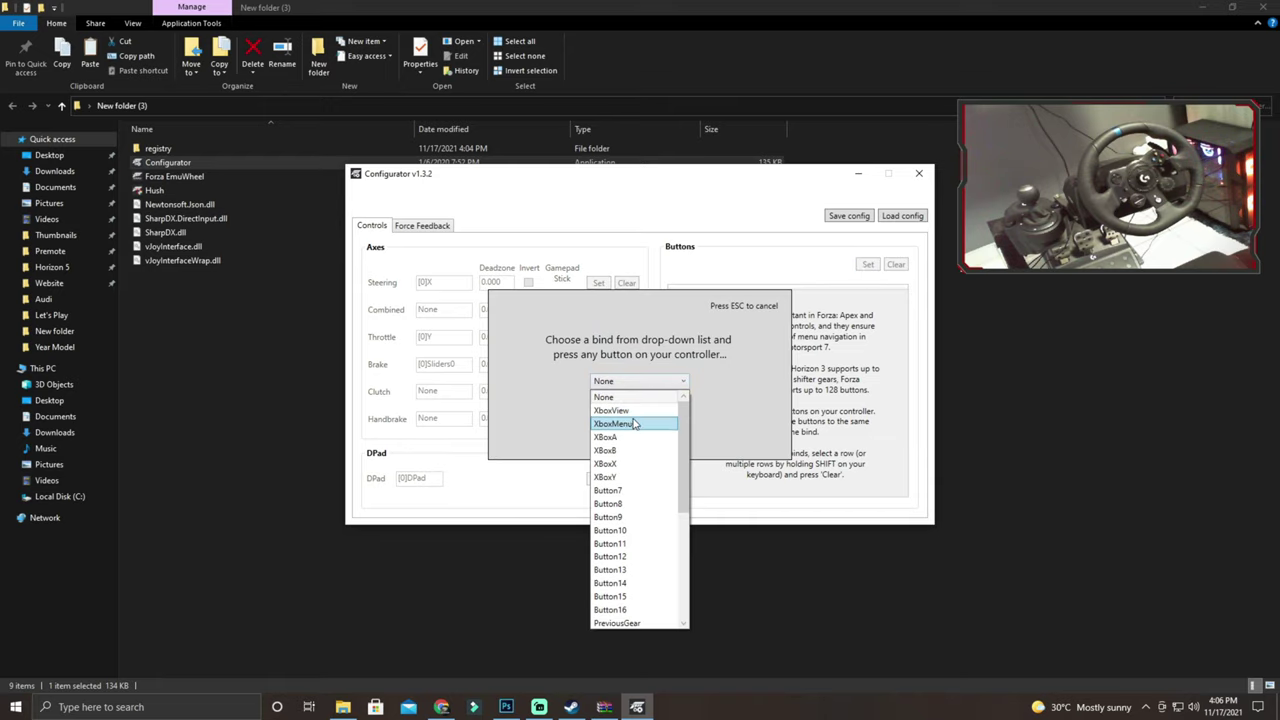
{"action": "left_click", "coordinate": [630, 411]}
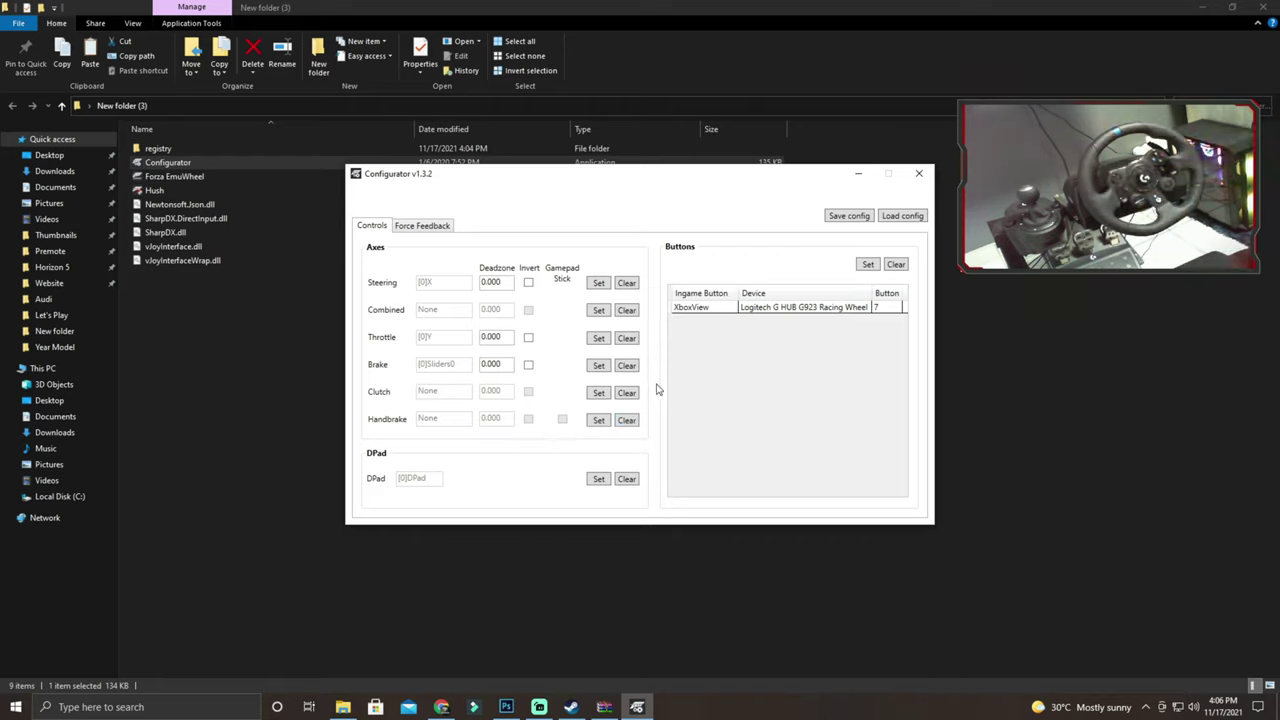
{"action": "left_click", "coordinate": [862, 267]}
{"action": "left_click", "coordinate": [640, 385]}
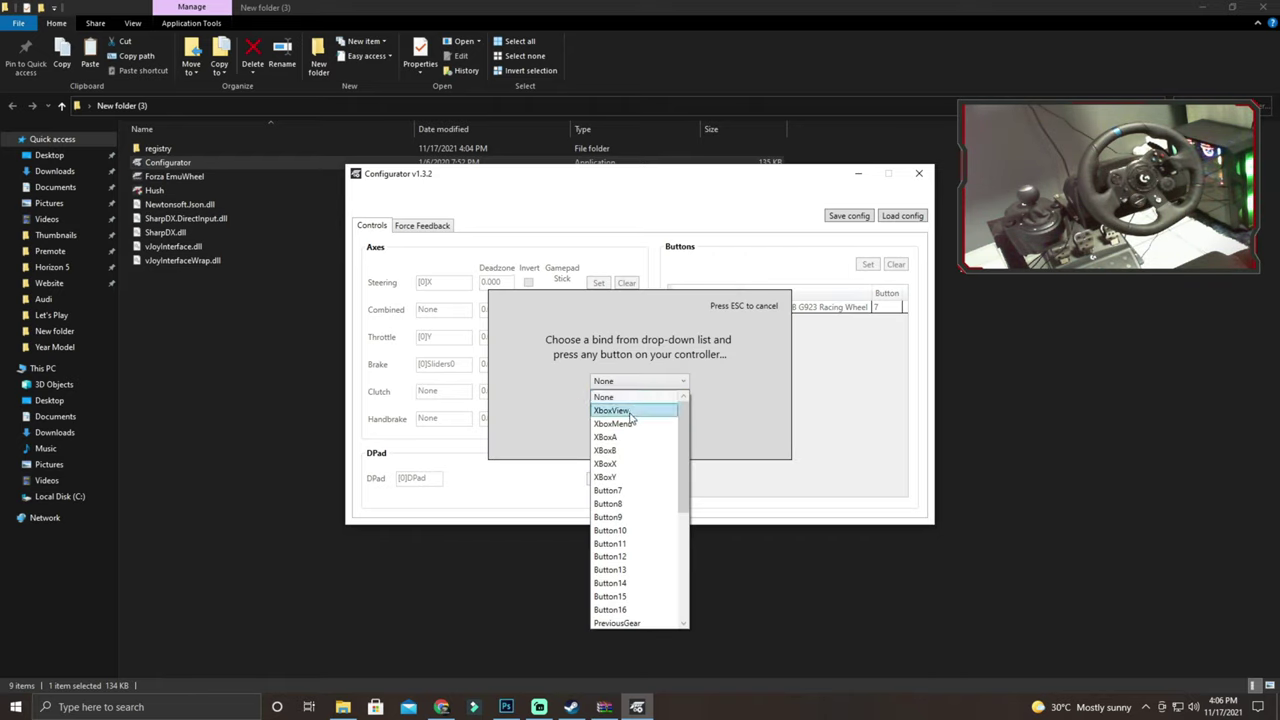
{"action": "left_click", "coordinate": [630, 425]}
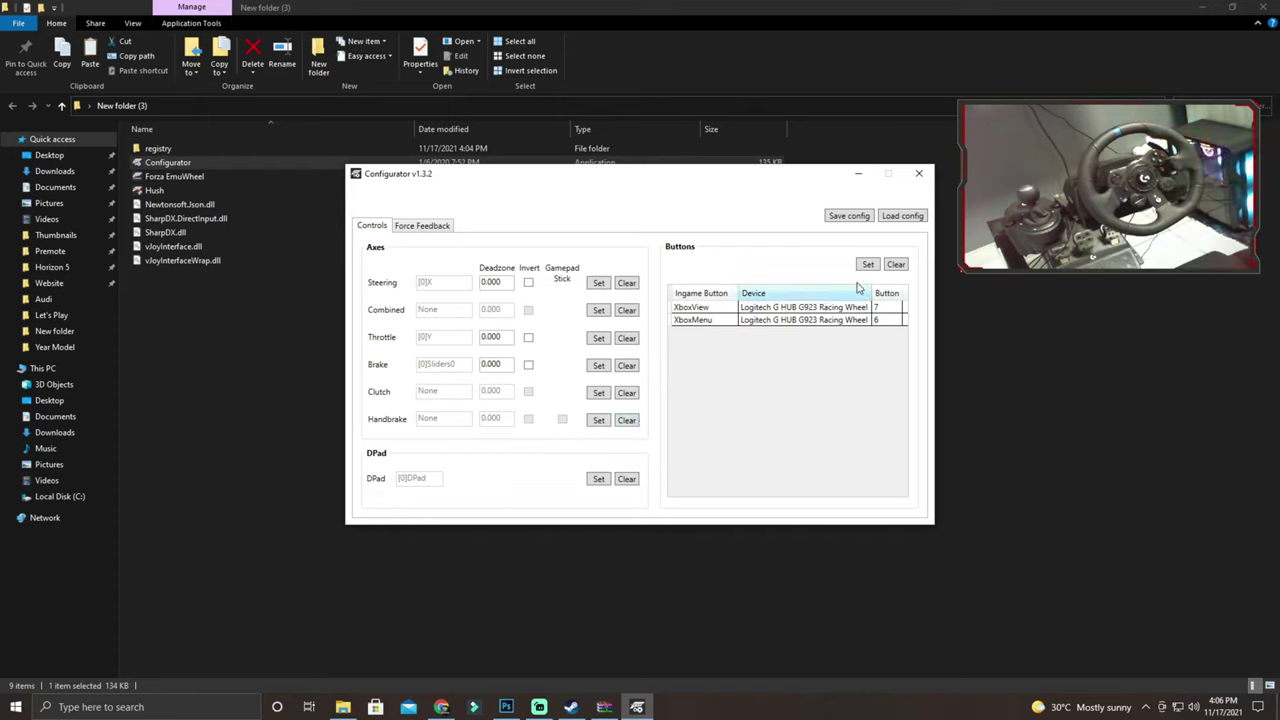
Bind XBoxA to button 0 and XBoxB to button 1 of the Logitech G923 wheel
{"action": "left_click", "coordinate": [868, 264]}
{"action": "left_click", "coordinate": [640, 381]}
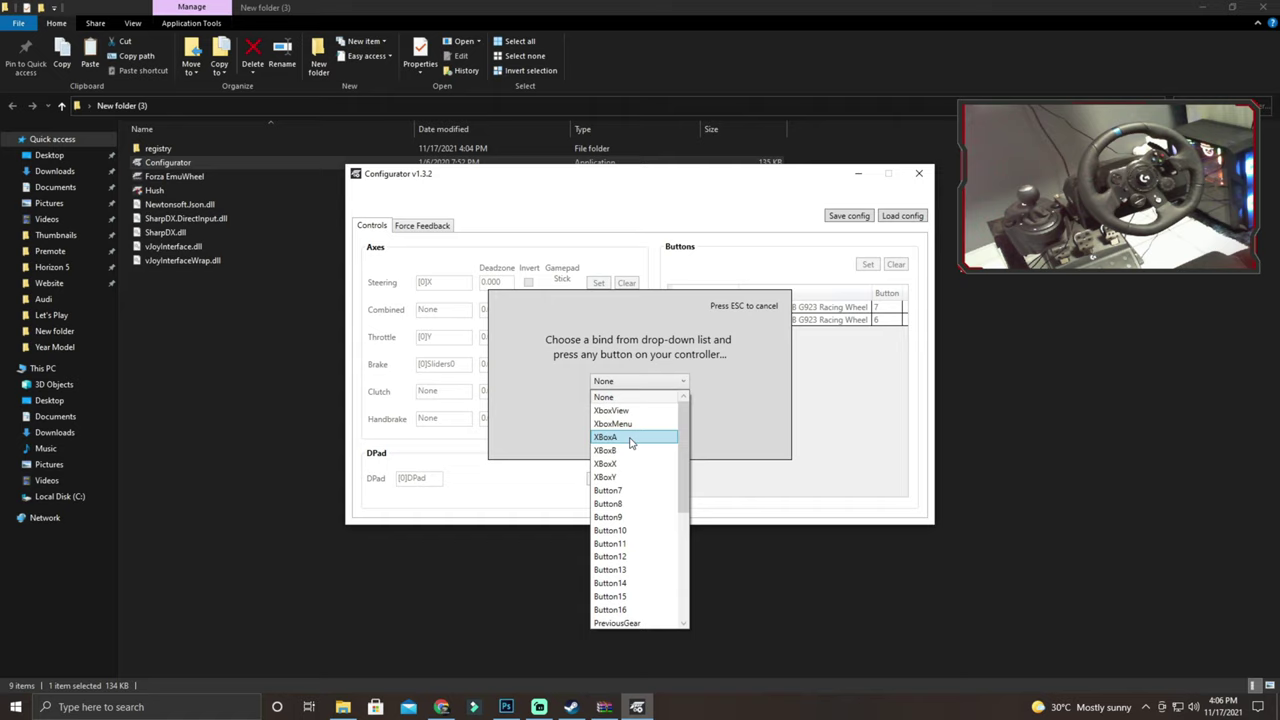
{"action": "left_click", "coordinate": [630, 440]}
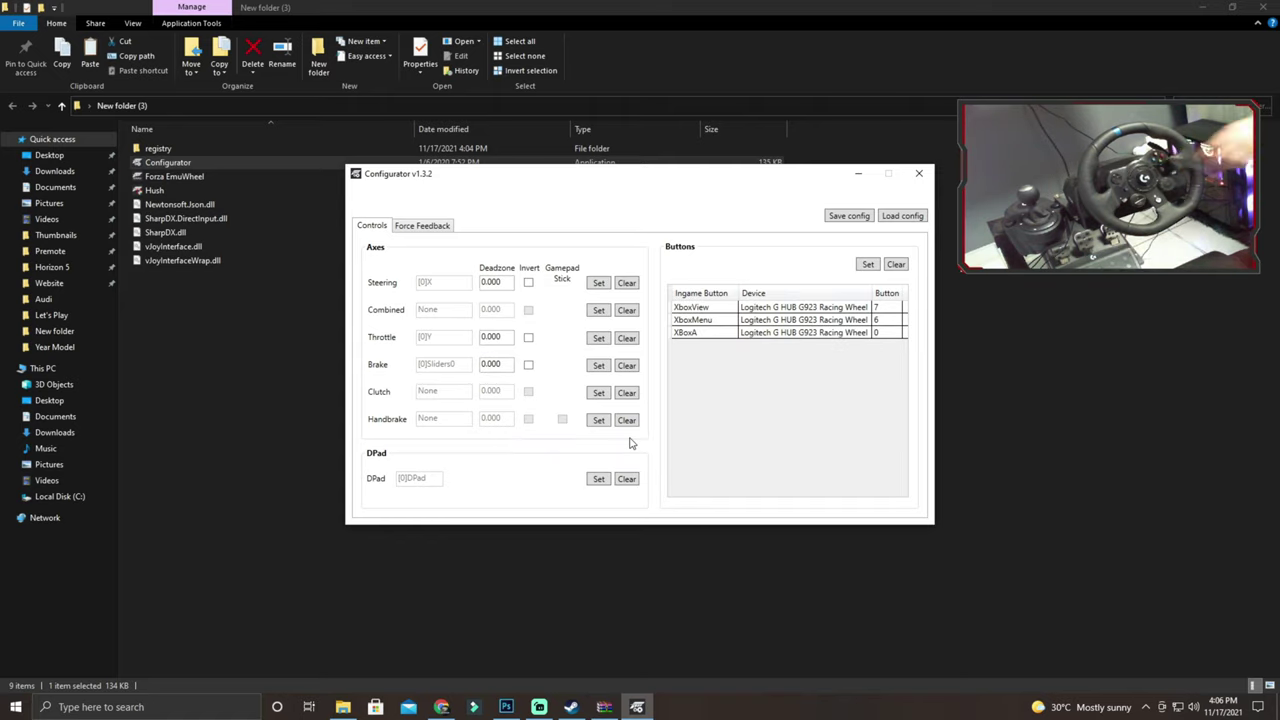
{"action": "left_click", "coordinate": [868, 264]}
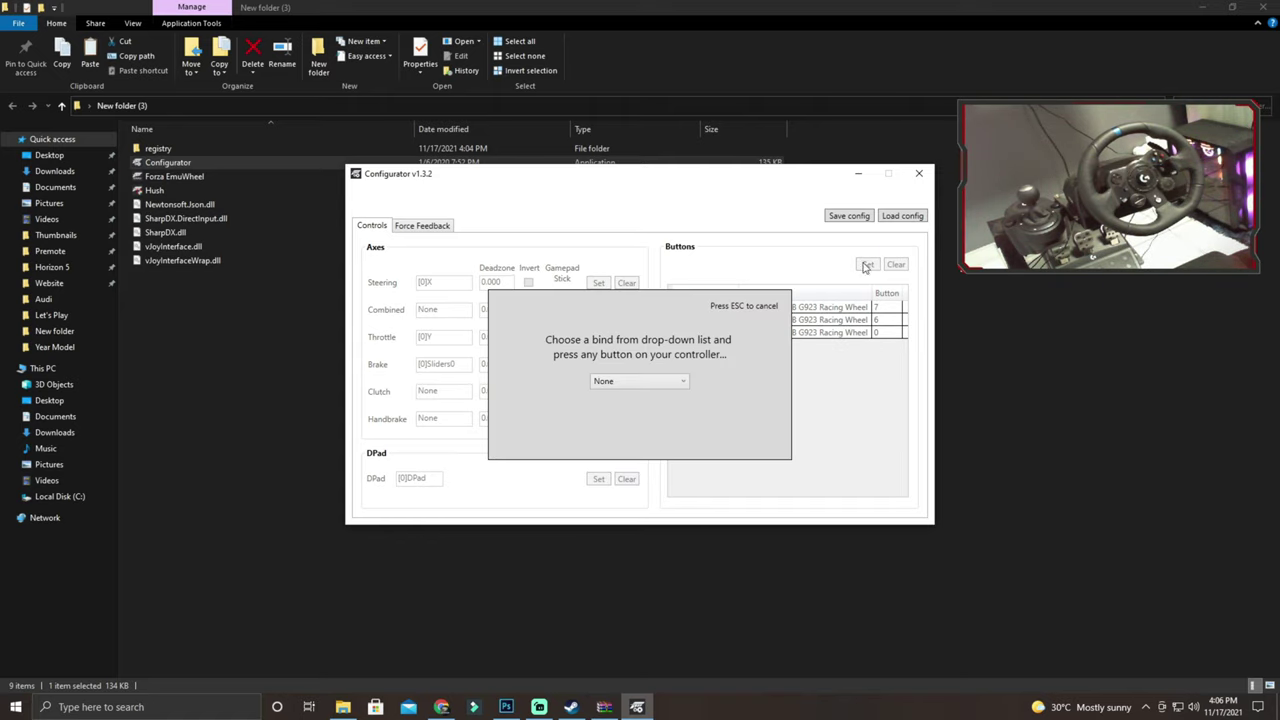
{"action": "left_click", "coordinate": [628, 385]}
{"action": "left_click", "coordinate": [627, 452]}
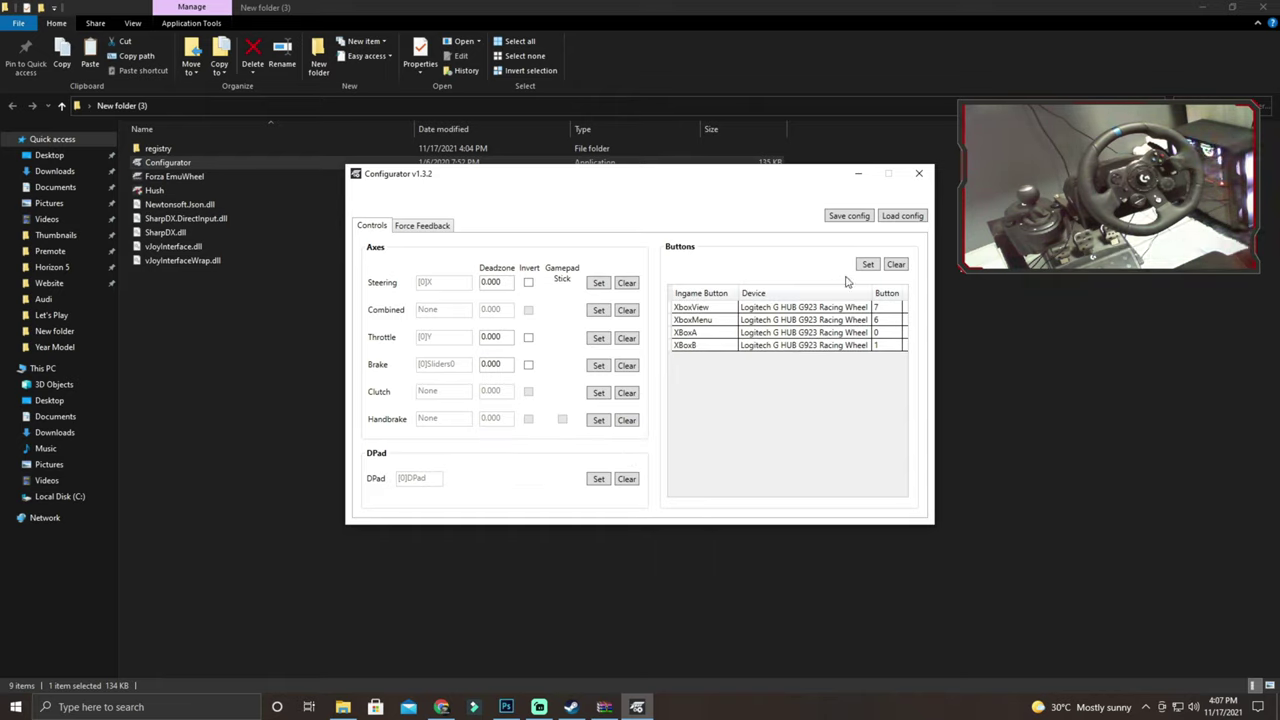
Bind XBoxX to button 2 and XBoxY to button 3 of the Logitech G923 wheel
{"action": "left_click", "coordinate": [868, 264]}
{"action": "left_click", "coordinate": [673, 382]}
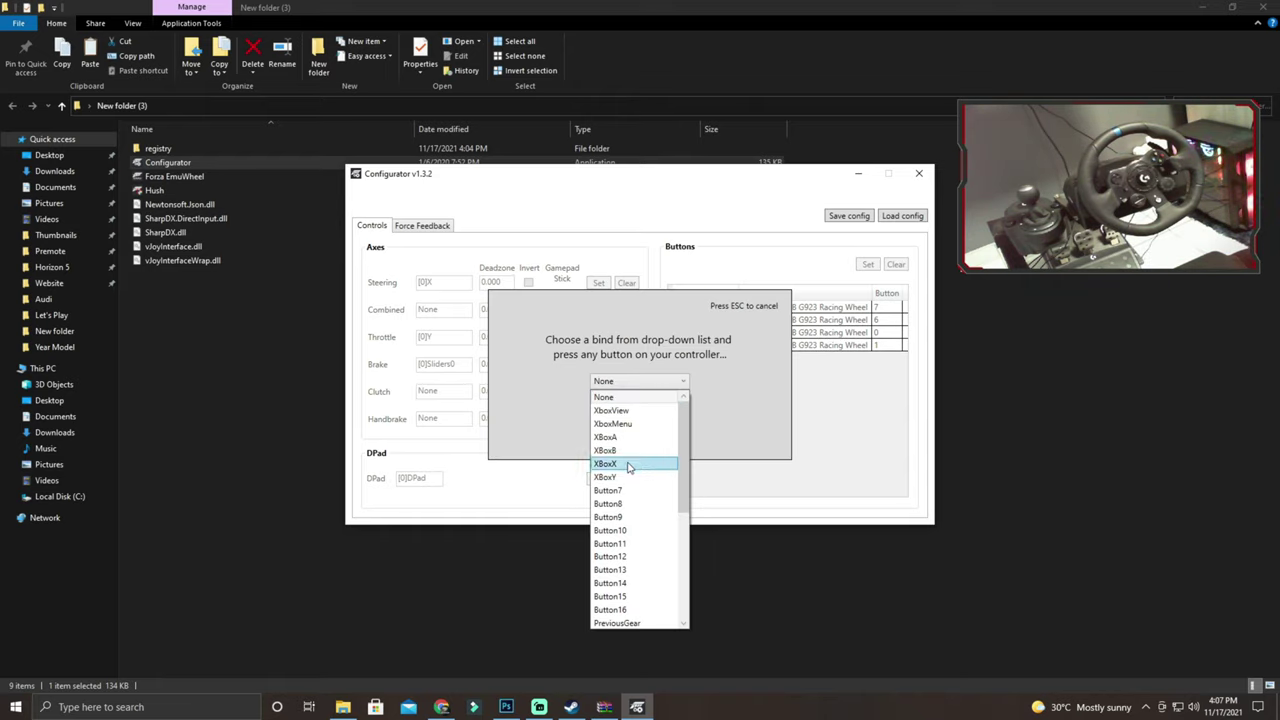
{"action": "left_click", "coordinate": [632, 464]}
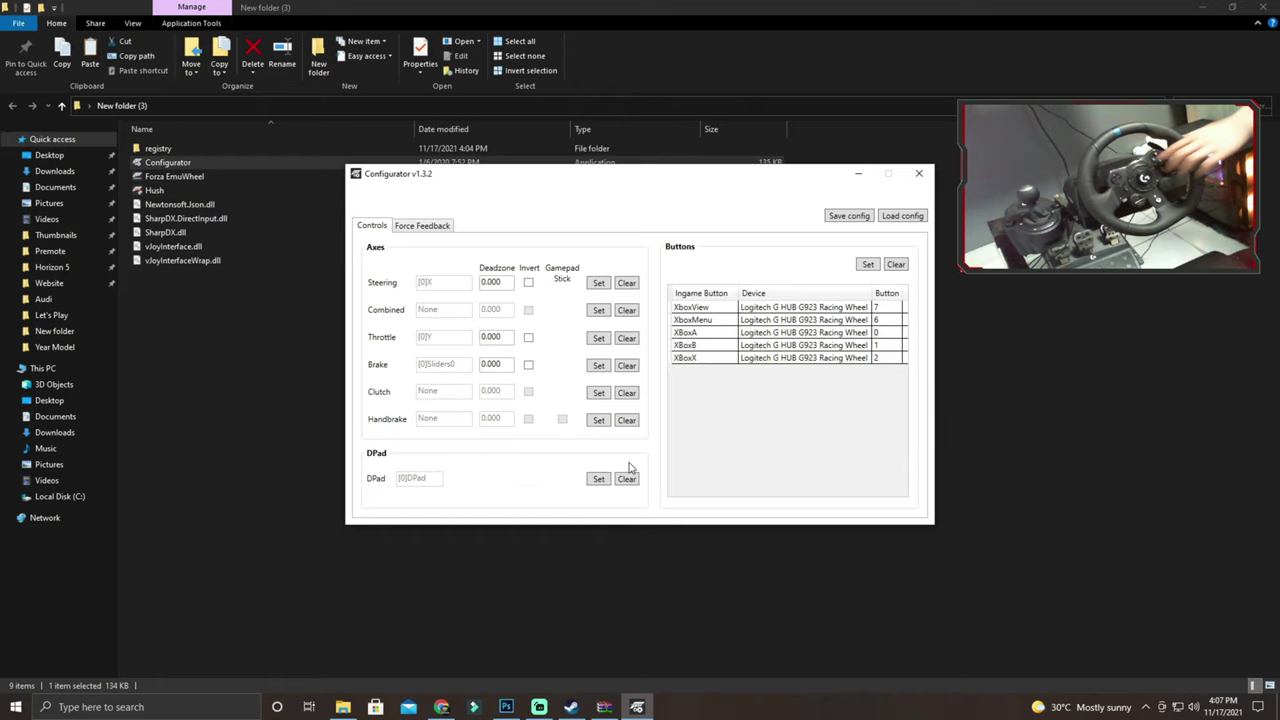
{"action": "left_click", "coordinate": [867, 265]}
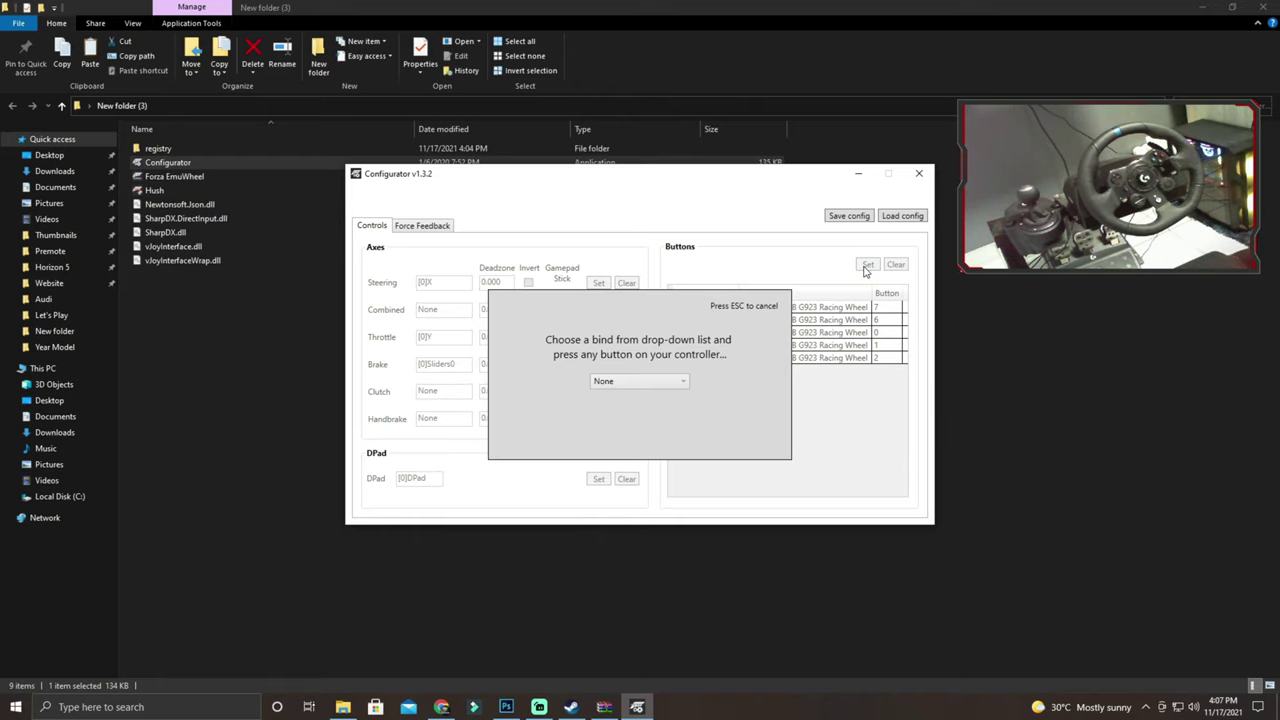
{"action": "left_click", "coordinate": [638, 391]}
{"action": "left_click", "coordinate": [618, 479]}
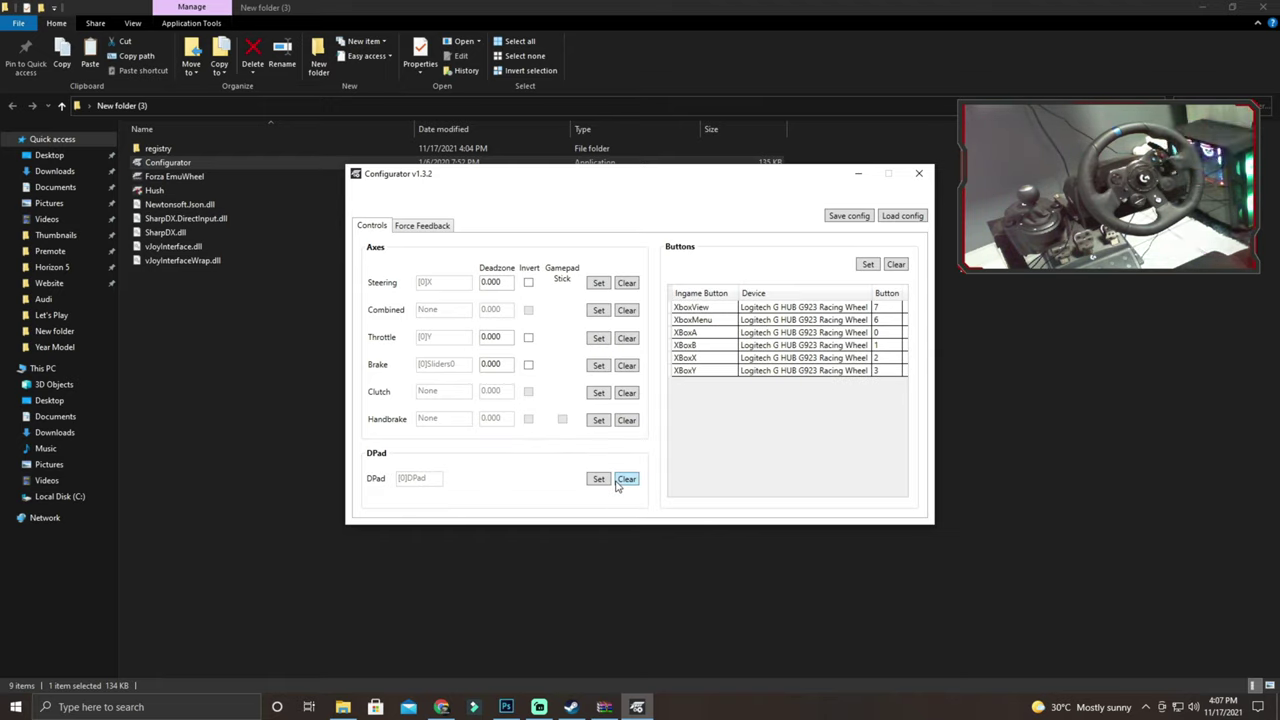
Look through the bind options for another button, and search Google Images in a new Google Chrome tab for xbox g923 button numbers
{"action": "left_click", "coordinate": [868, 265]}
{"action": "left_click", "coordinate": [640, 381]}
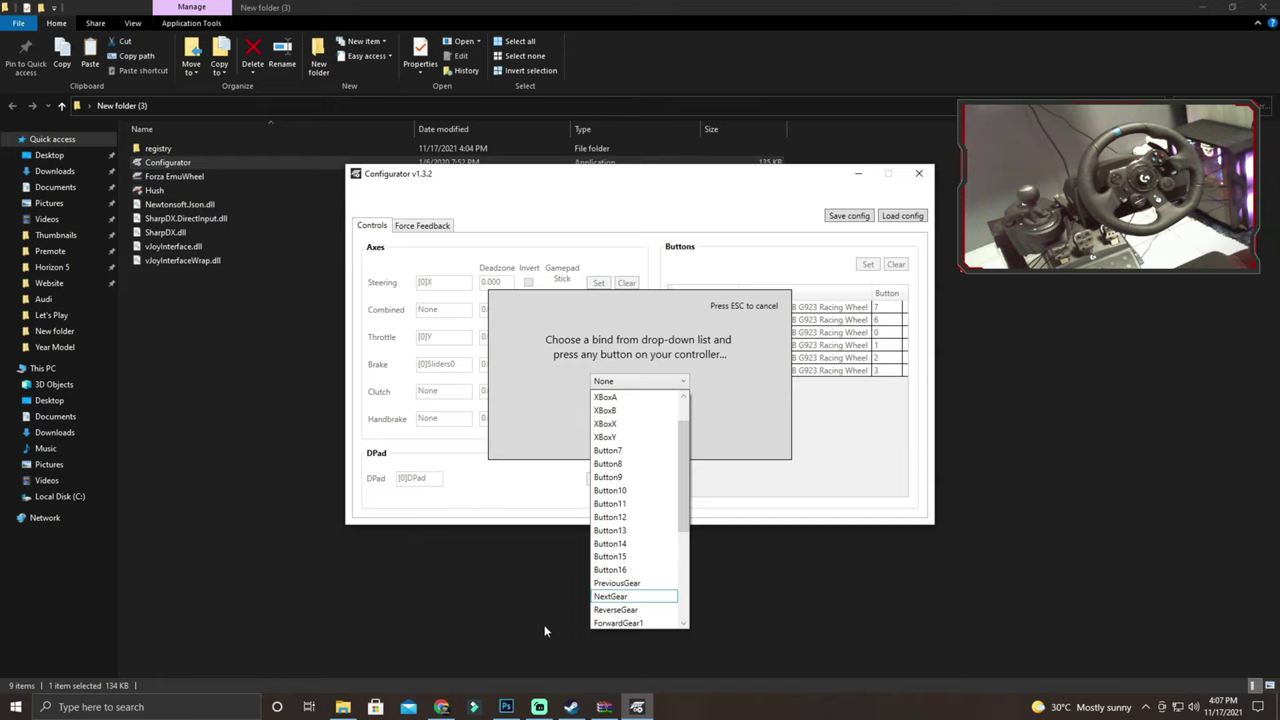
{"action": "left_click", "coordinate": [441, 706]}
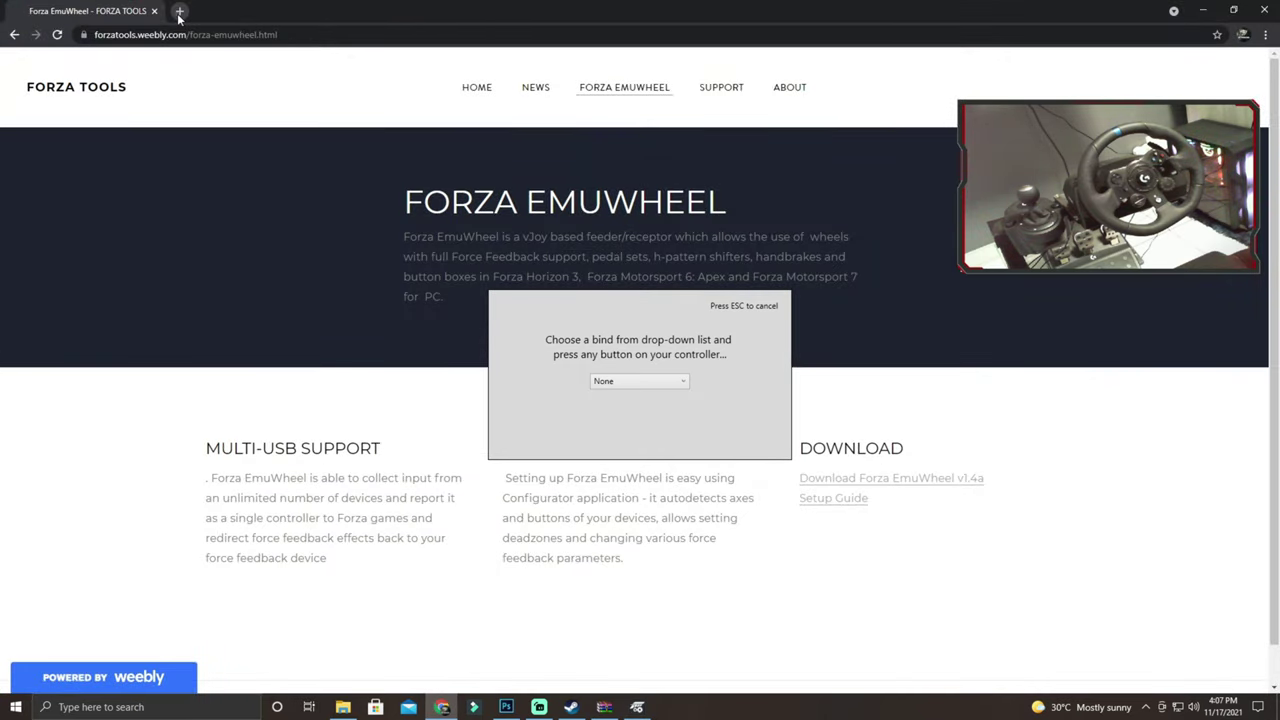
{"action": "left_click", "coordinate": [181, 11]}
{"action": "left_click", "coordinate": [203, 33]}
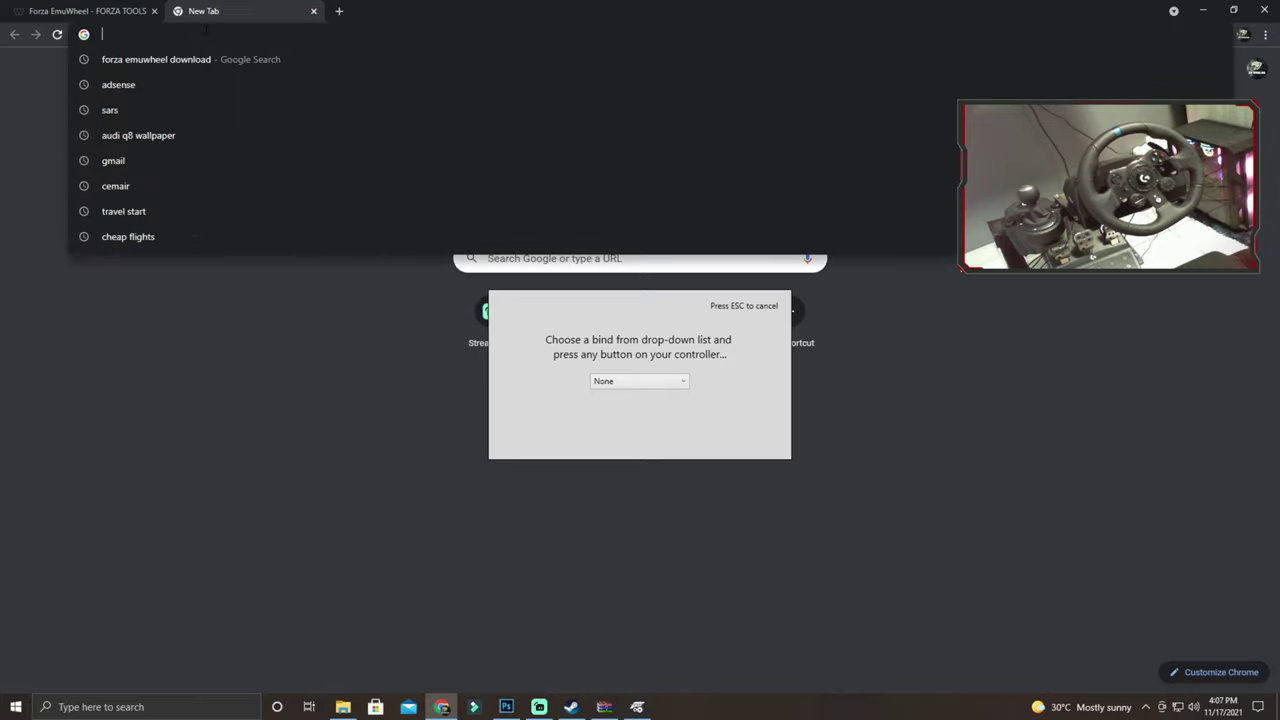
{"action": "type", "text": "xbox "}
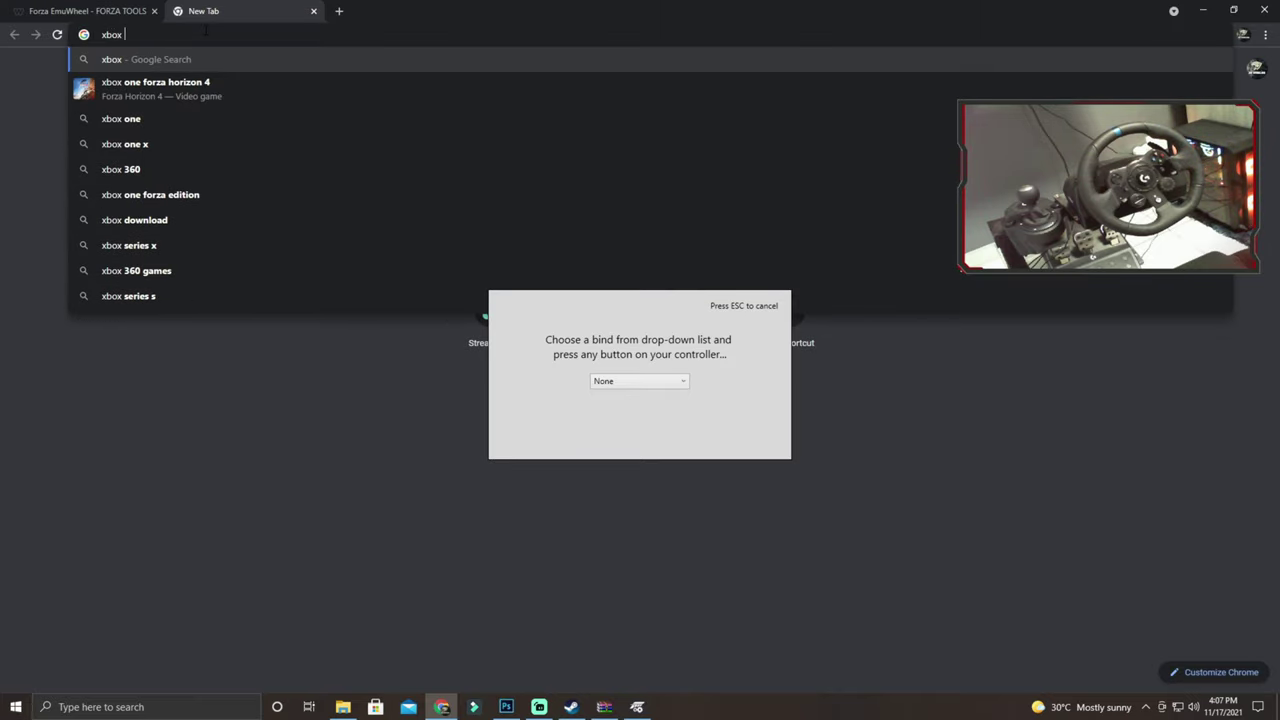
{"action": "type", "text": "g923 "}
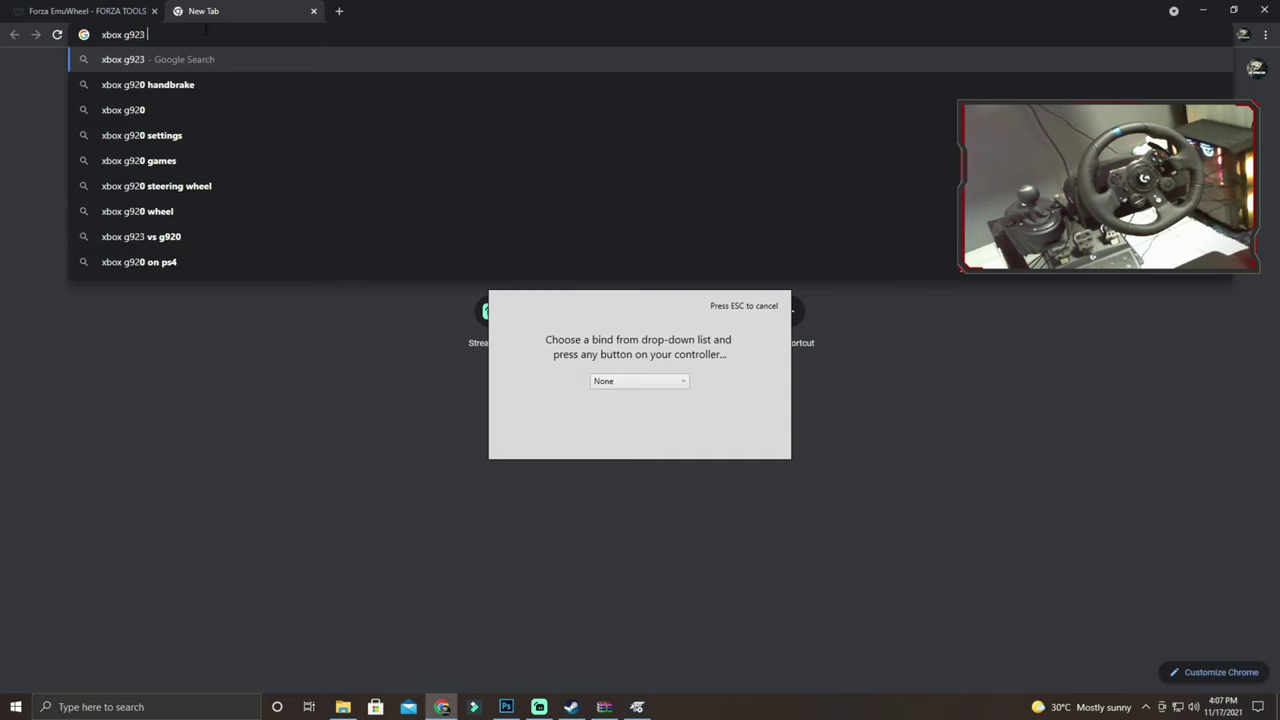
{"action": "type", "text": "button num"}
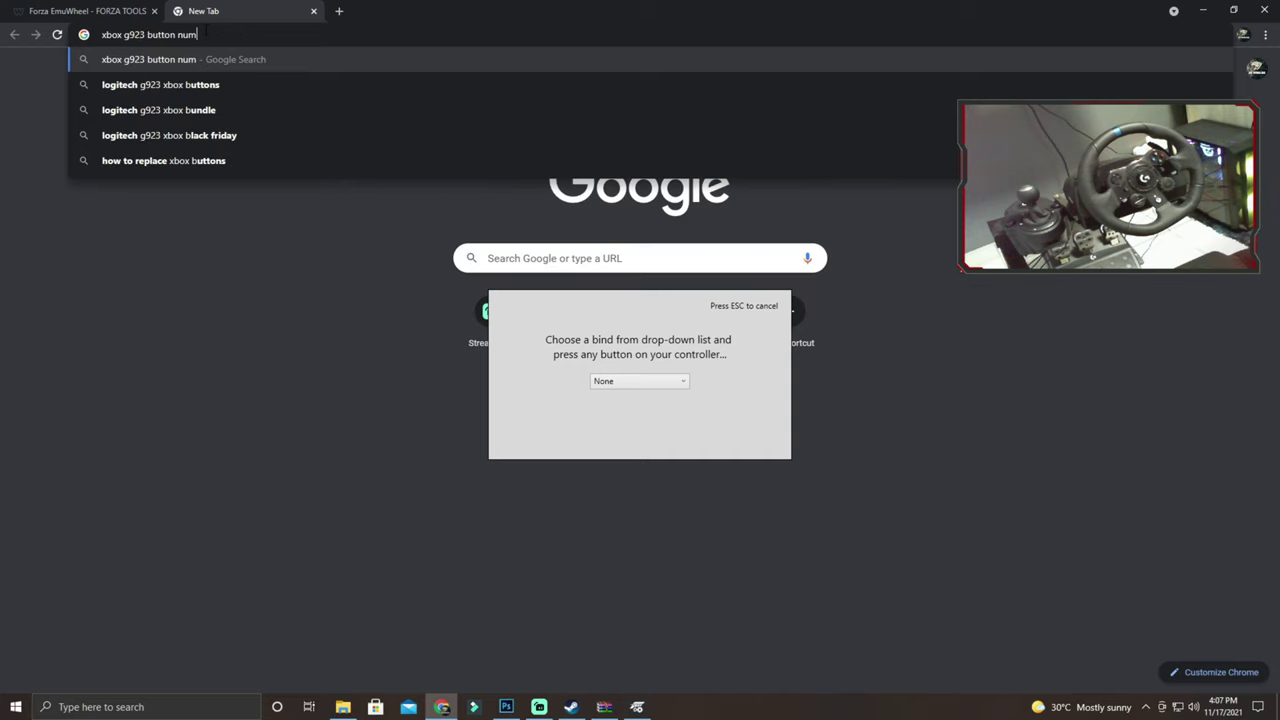
{"action": "type", "text": "bers"}
{"action": "key", "text": "Return"}
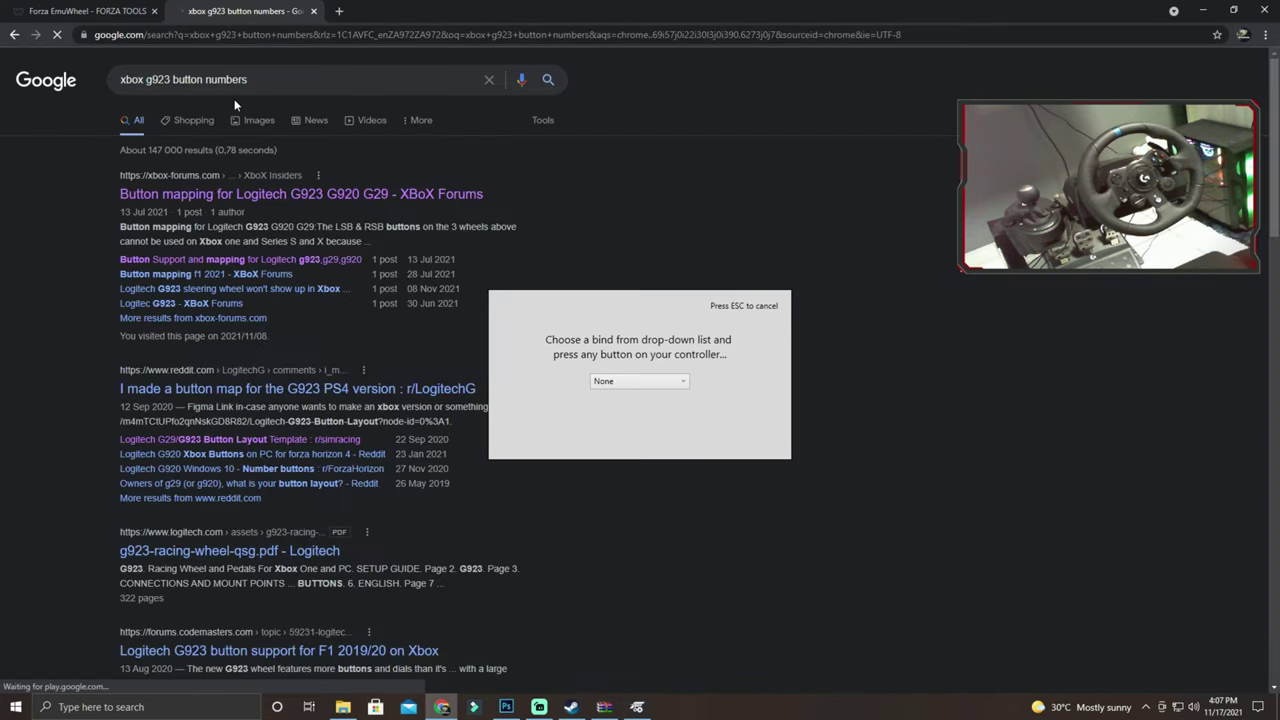
{"action": "left_click", "coordinate": [259, 121]}
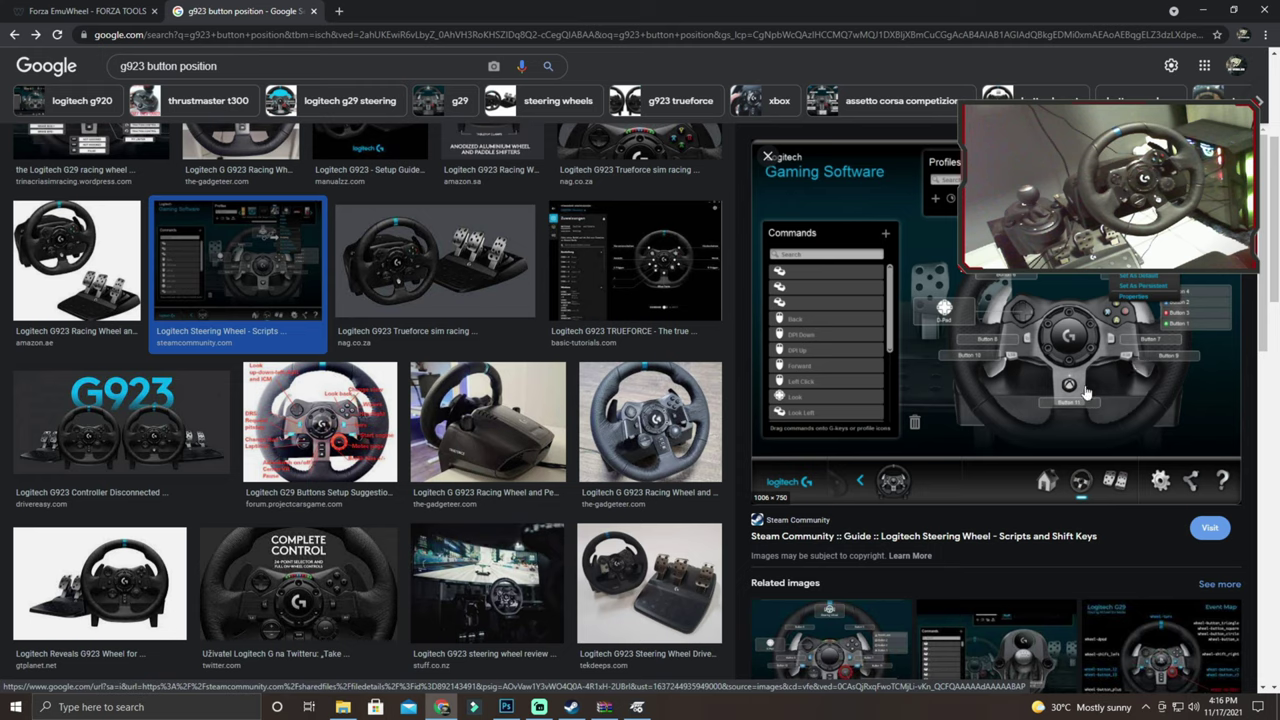
Switch back to Configurator and bind Button9 to wheel button 8 and Button10 to wheel button 9
{"action": "left_click", "coordinate": [637, 707]}
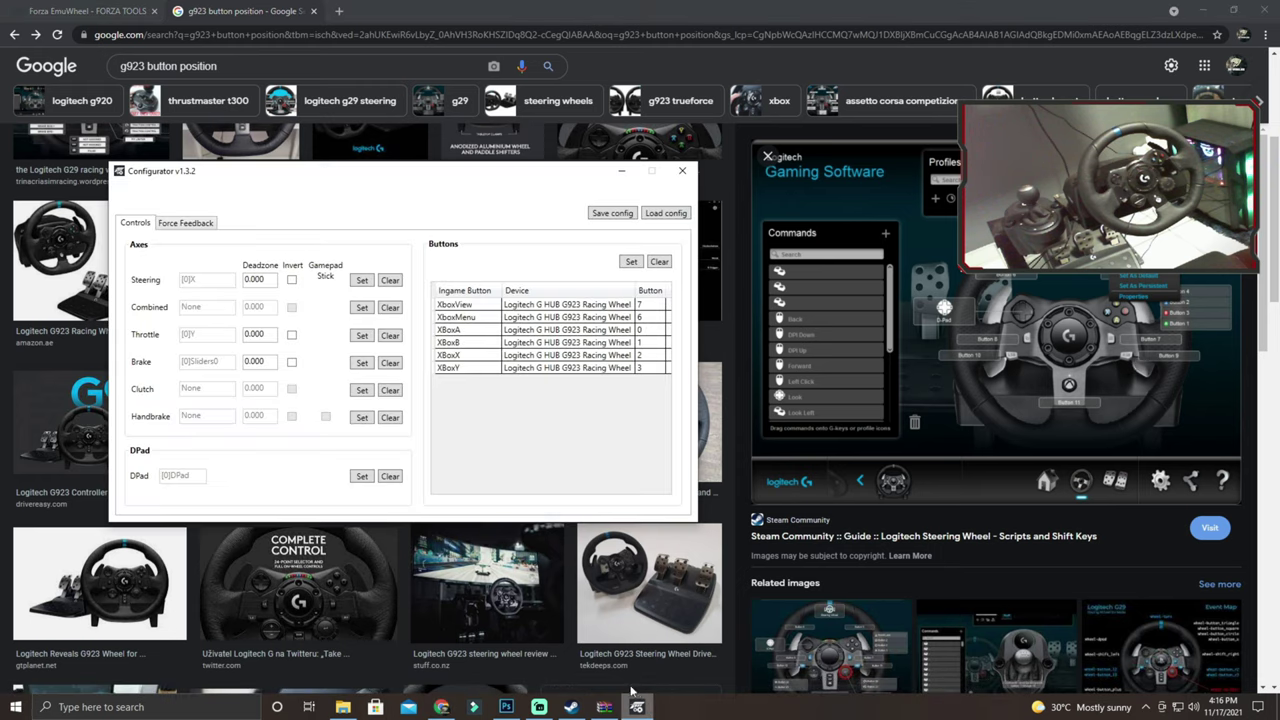
{"action": "left_click", "coordinate": [632, 262]}
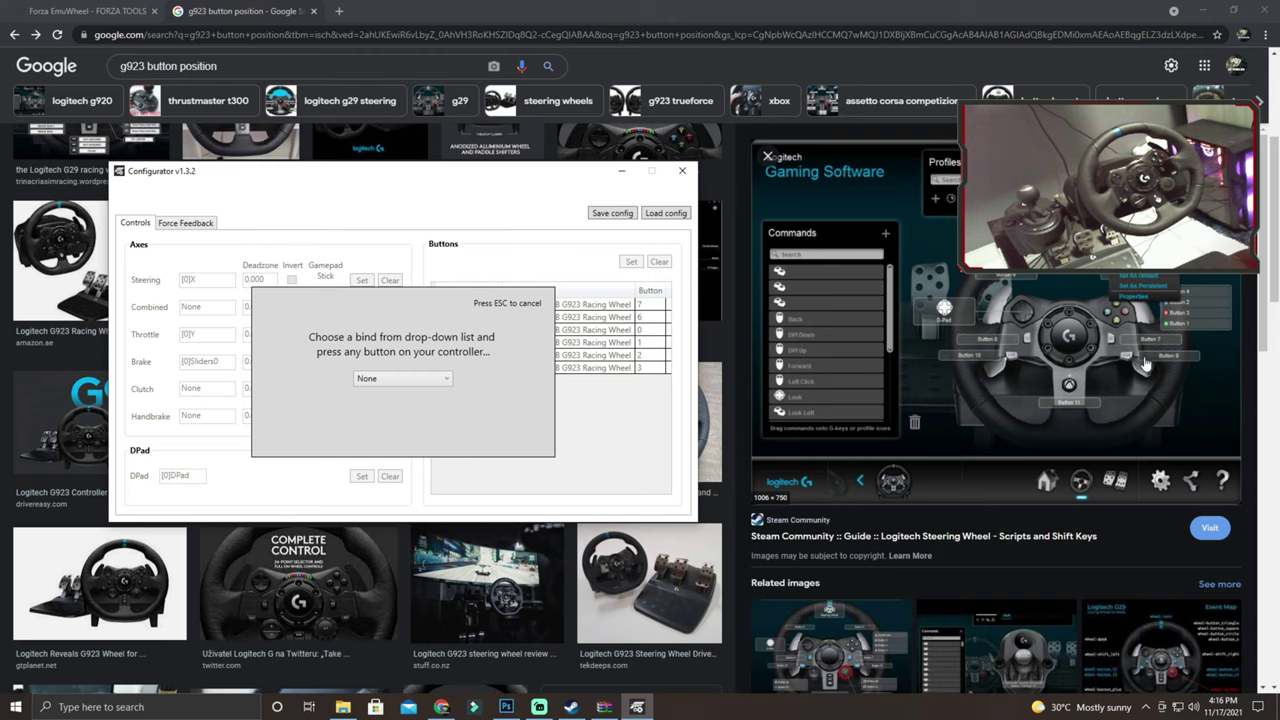
{"action": "left_click", "coordinate": [402, 378]}
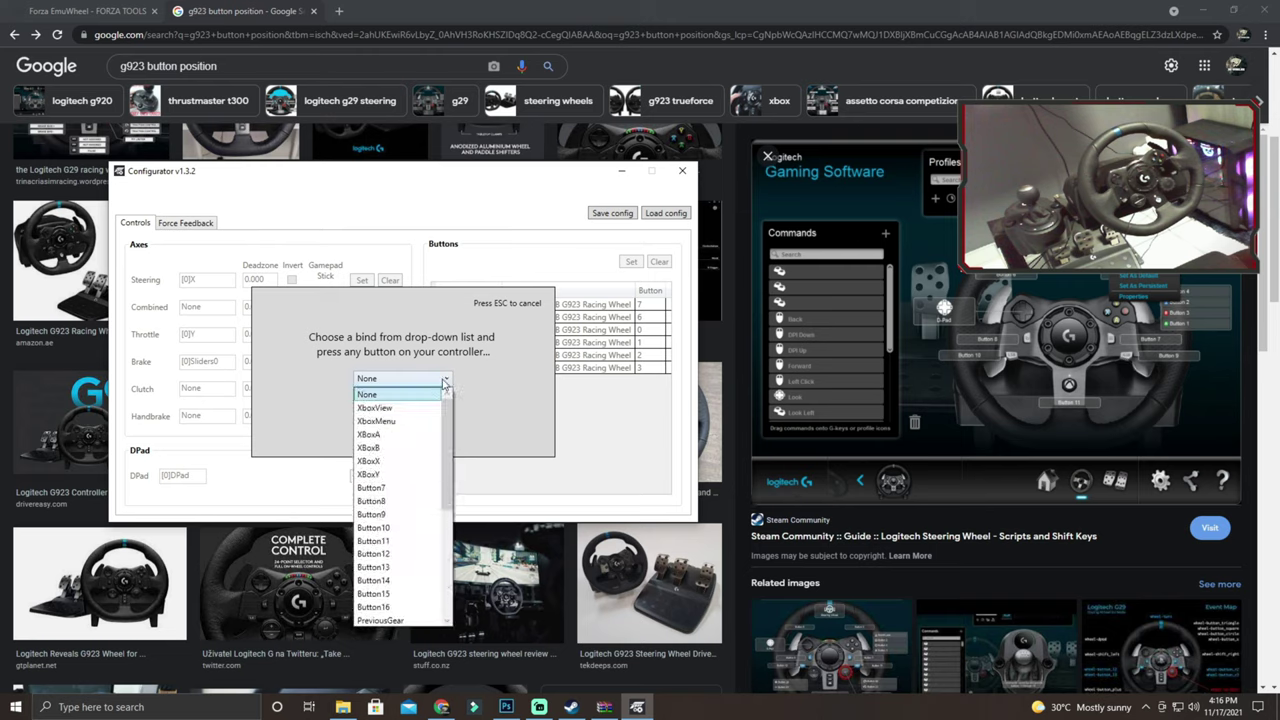
{"action": "left_click", "coordinate": [393, 515]}
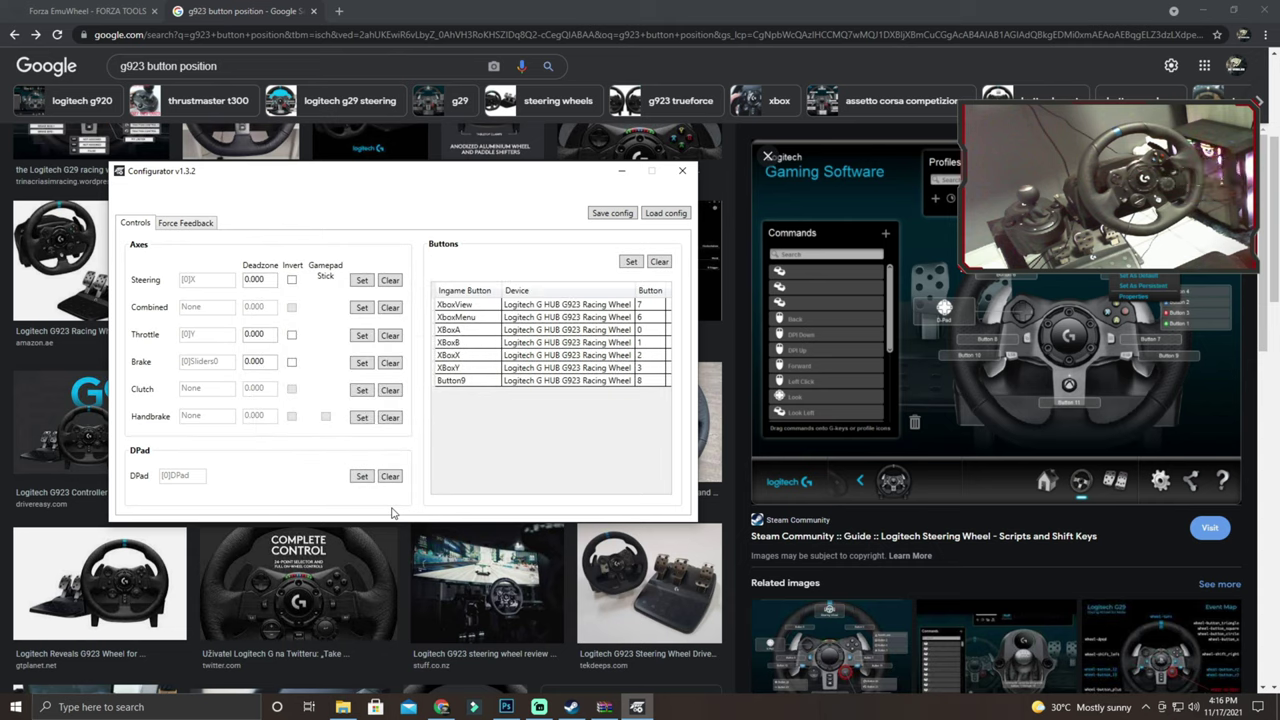
{"action": "left_click", "coordinate": [633, 261]}
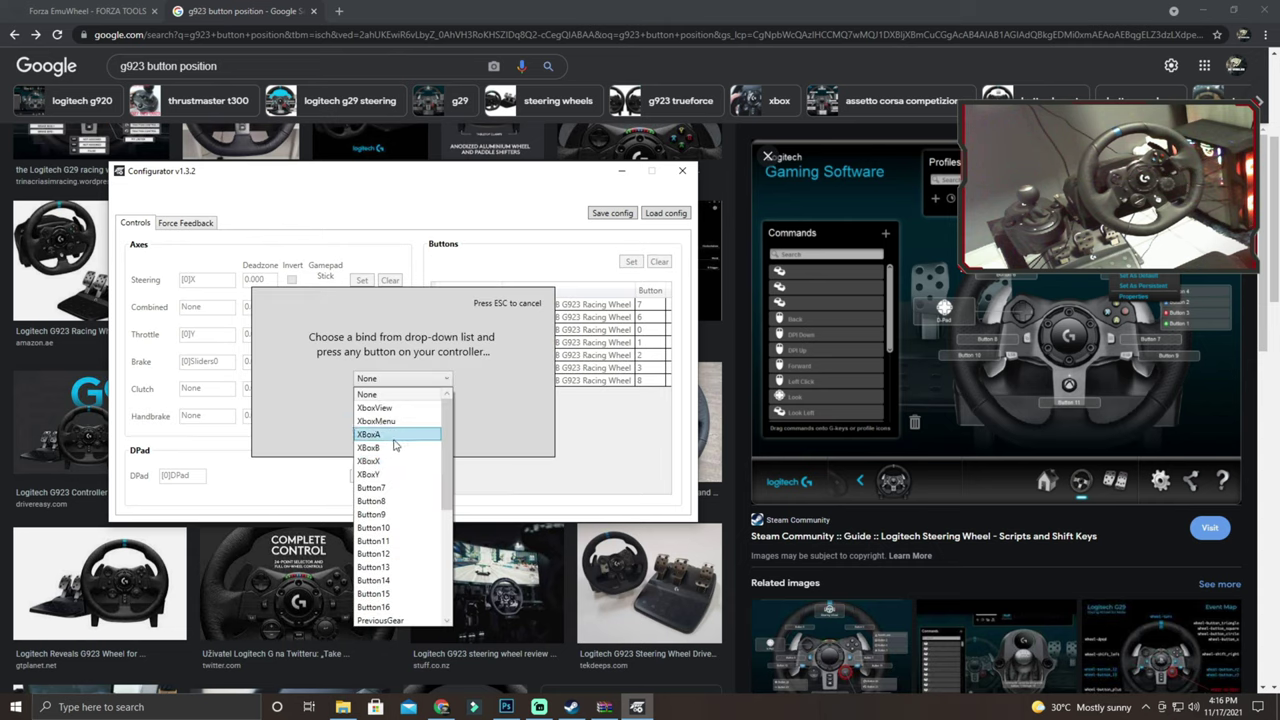
{"action": "left_click", "coordinate": [402, 380]}
{"action": "left_click", "coordinate": [388, 488]}
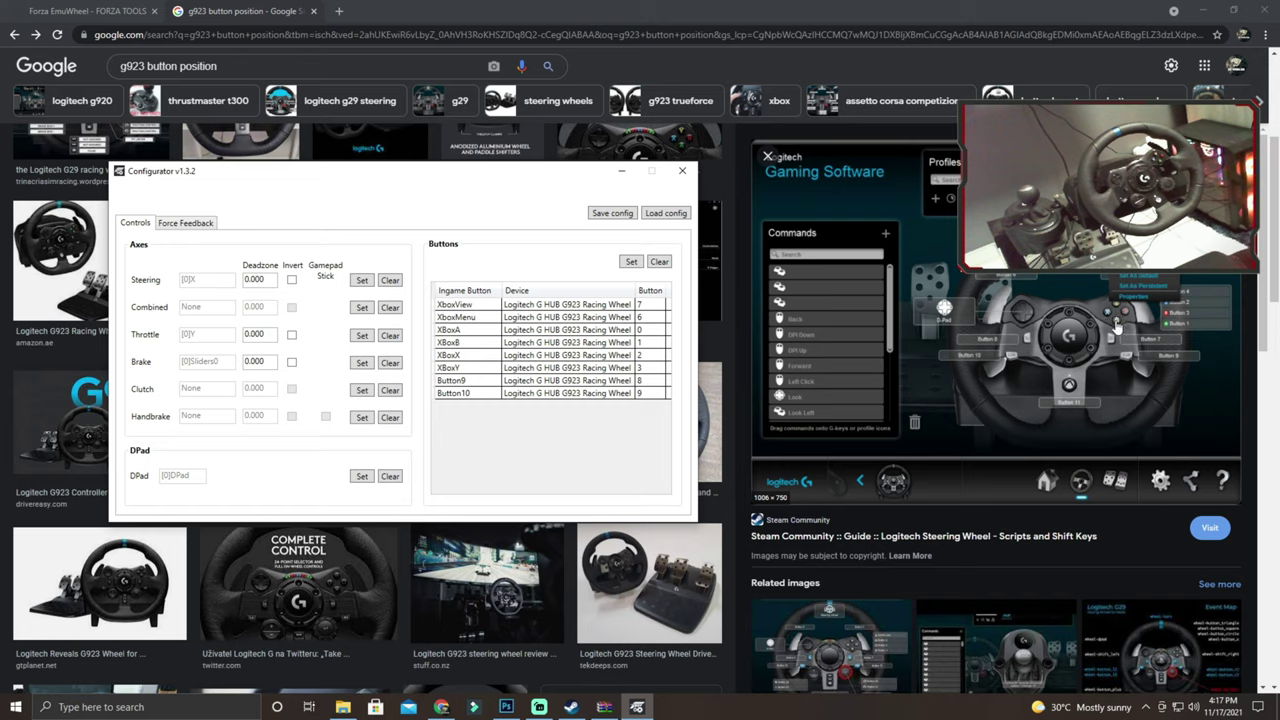
Bind PreviousGear to button 5 and NextGear to button 4 of the Logitech G923 wheel
{"action": "left_click", "coordinate": [631, 262]}
{"action": "left_click", "coordinate": [402, 378]}
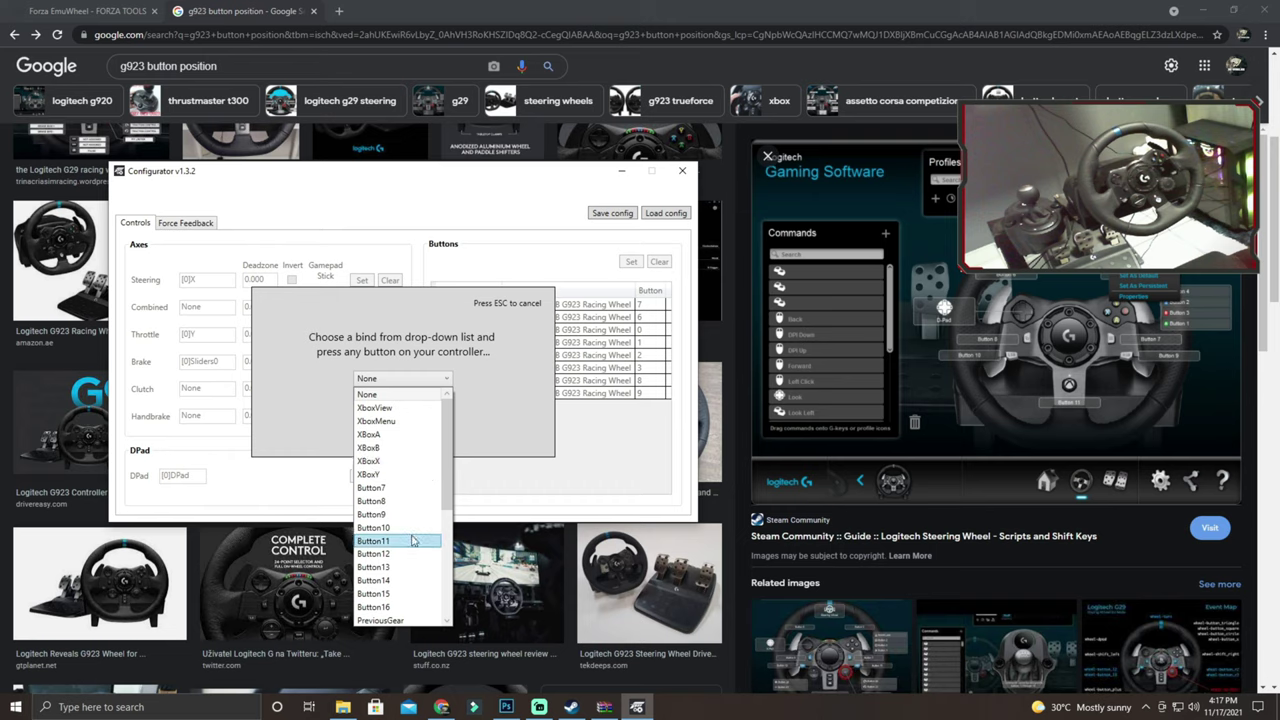
{"action": "scroll", "coordinate": [409, 545], "scroll_direction": "down", "scroll_amount": 3}
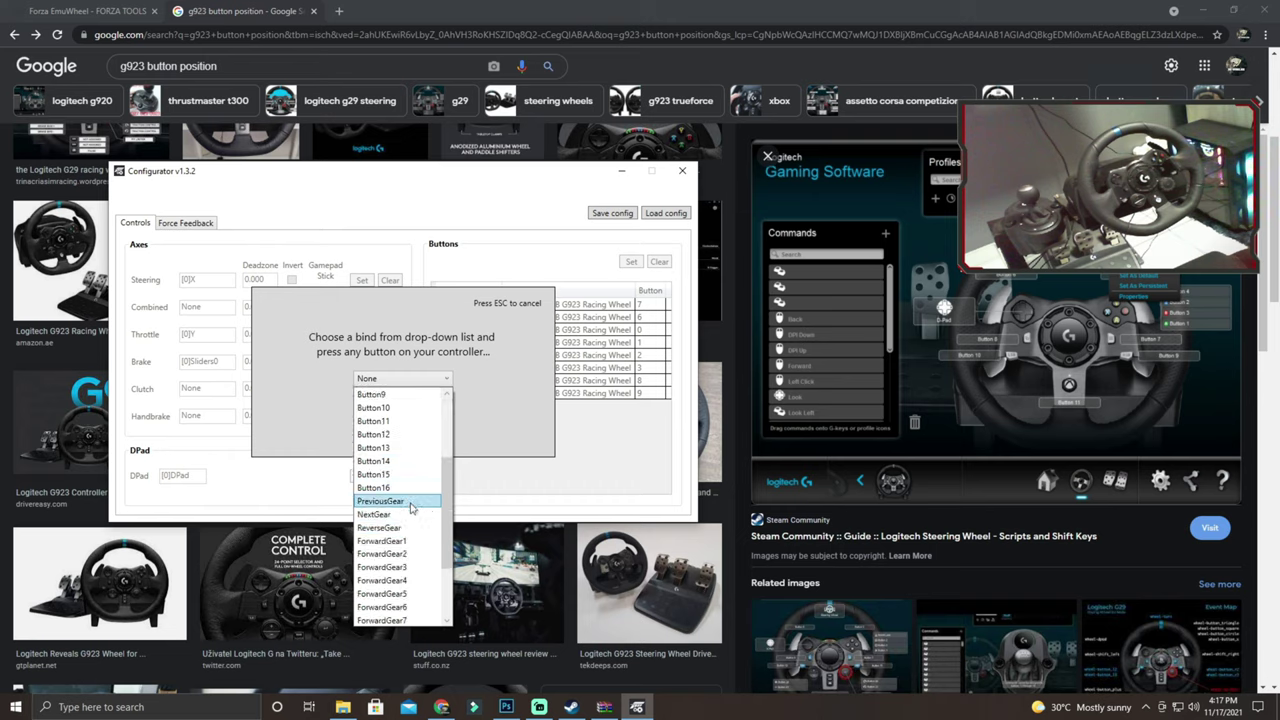
{"action": "left_click", "coordinate": [410, 501]}
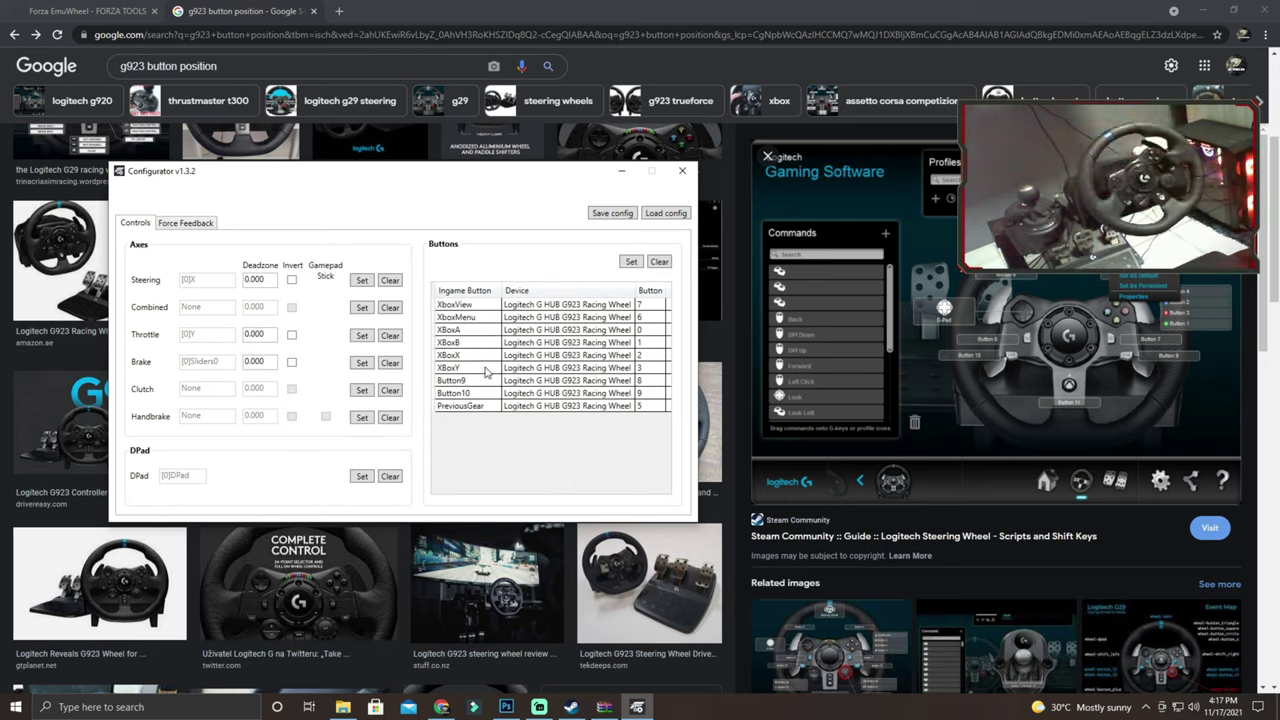
{"action": "left_click", "coordinate": [631, 262]}
{"action": "left_click", "coordinate": [420, 380]}
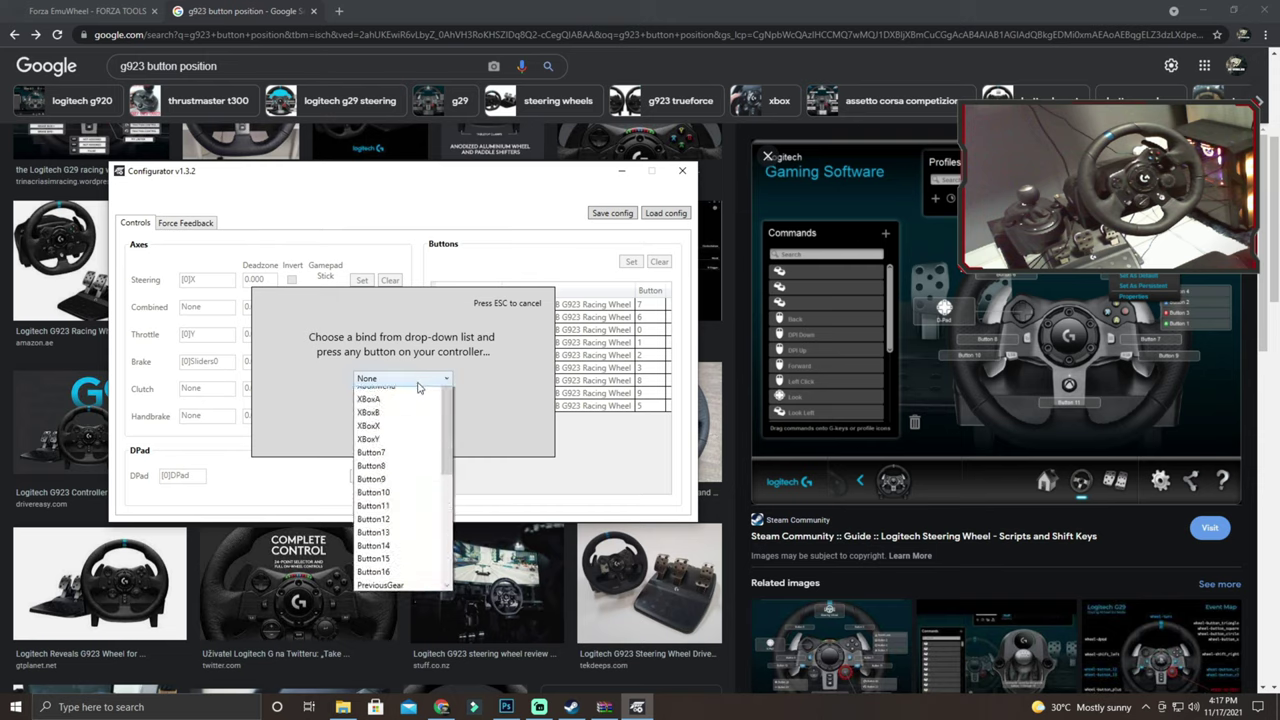
{"action": "scroll", "coordinate": [410, 528], "scroll_direction": "down", "scroll_amount": 1}
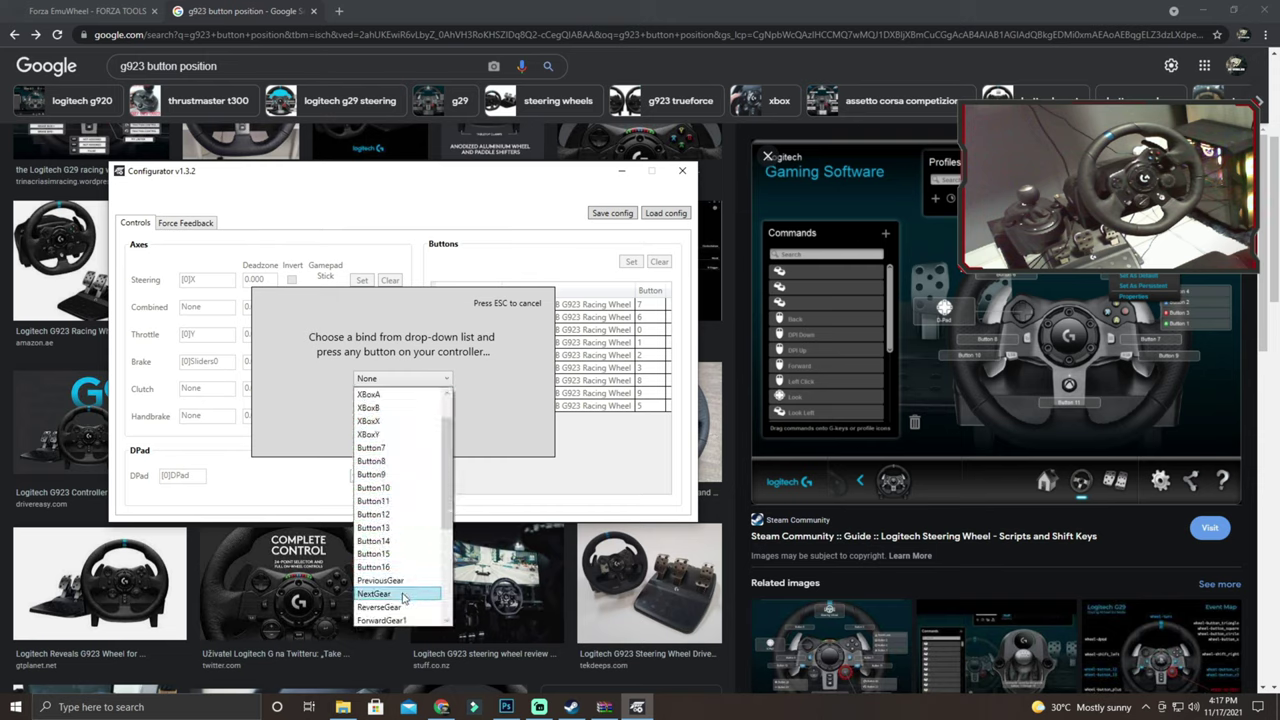
{"action": "left_click", "coordinate": [406, 593]}
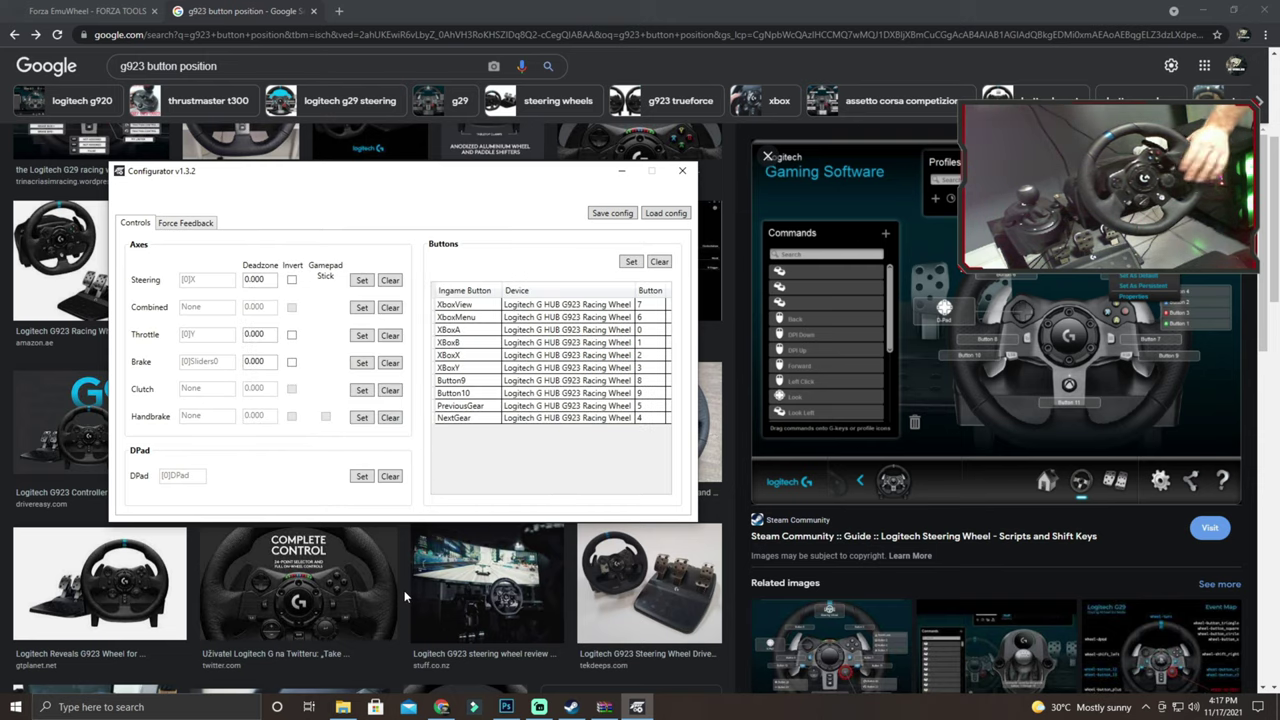
Bind ReverseGear to button 11 and ForwardGear1 to button 12 of the Logitech G923 wheel using the shifter
{"action": "left_click", "coordinate": [631, 262]}
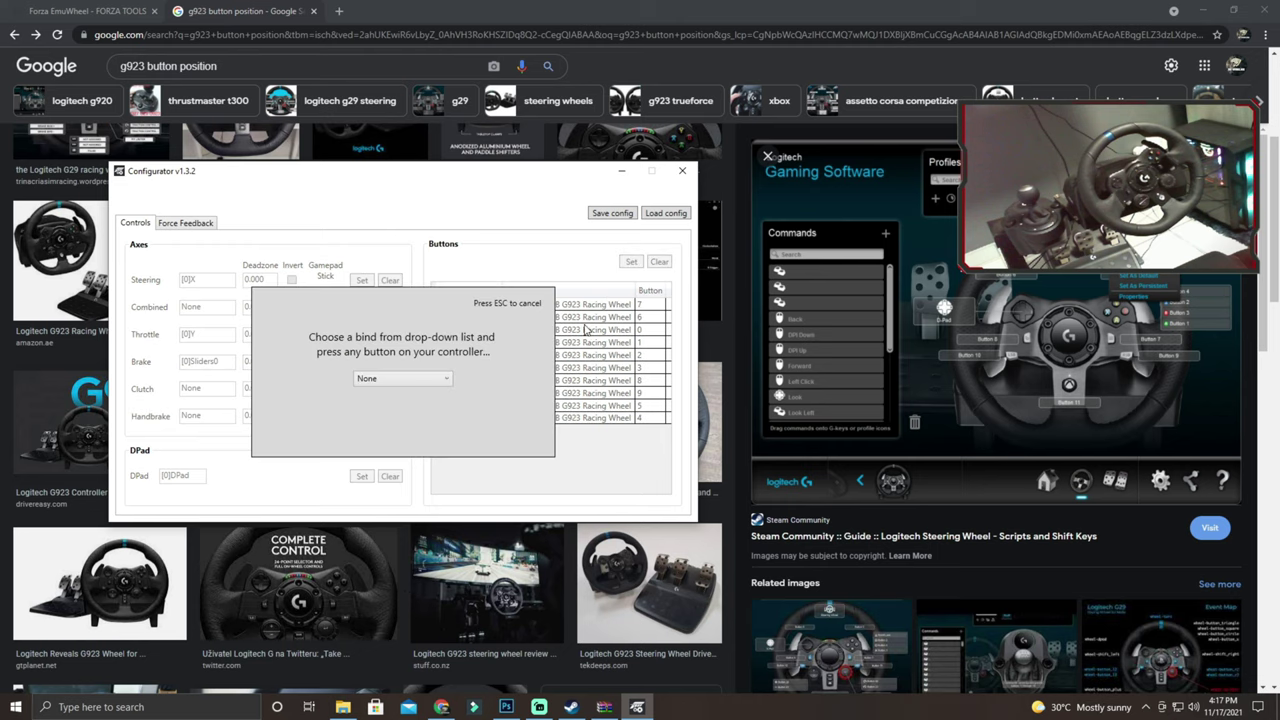
{"action": "left_click", "coordinate": [416, 386]}
{"action": "scroll", "coordinate": [400, 471], "scroll_direction": "down", "scroll_amount": 3}
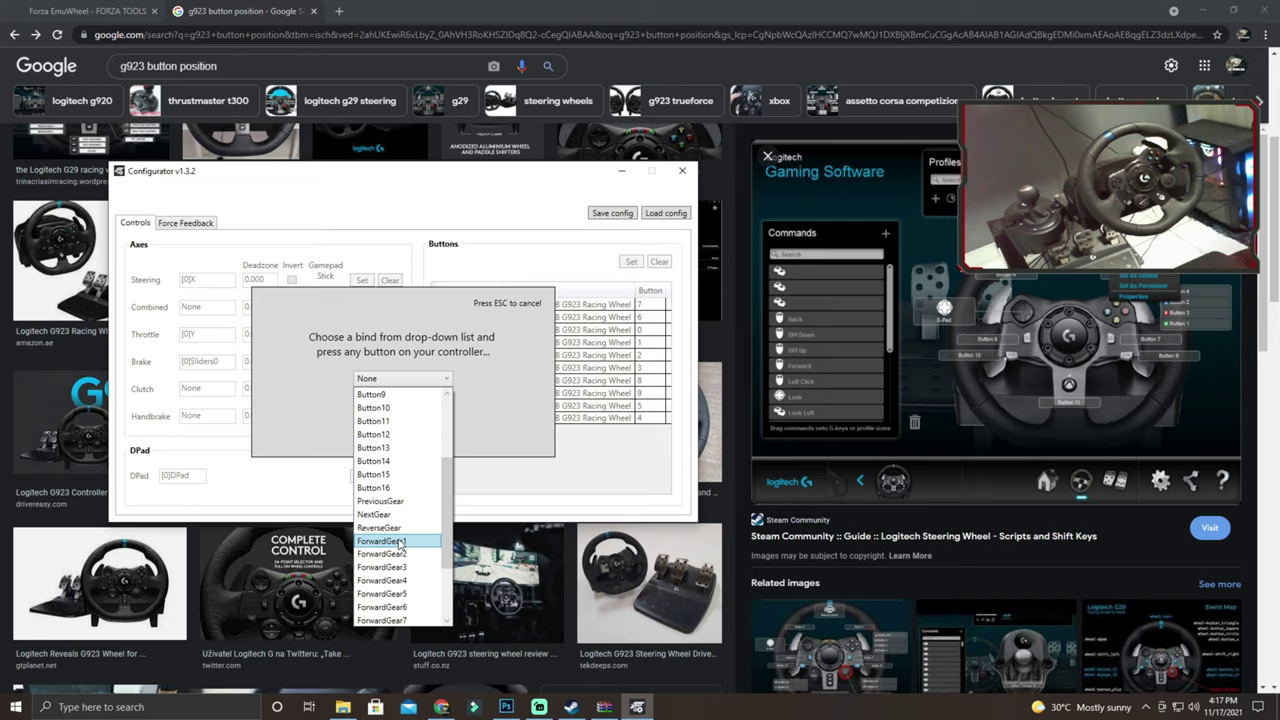
{"action": "left_click", "coordinate": [380, 527]}
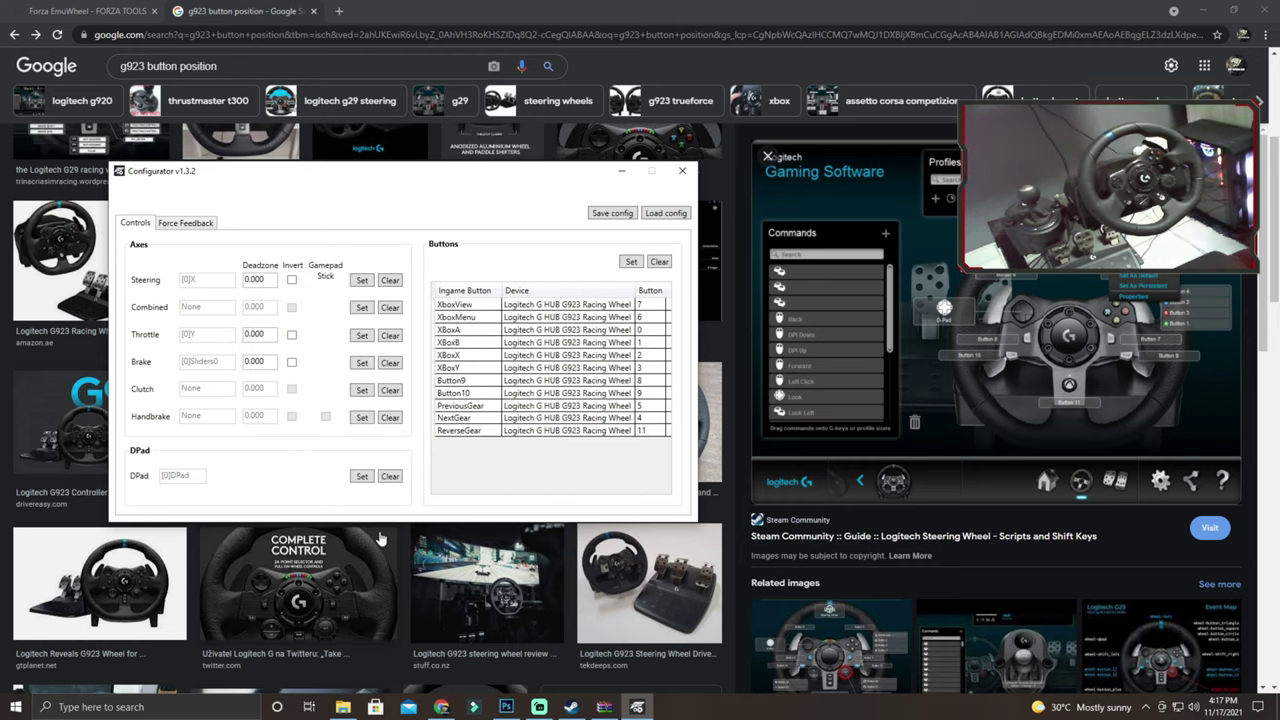
{"action": "left_click", "coordinate": [630, 262]}
{"action": "left_click", "coordinate": [402, 378]}
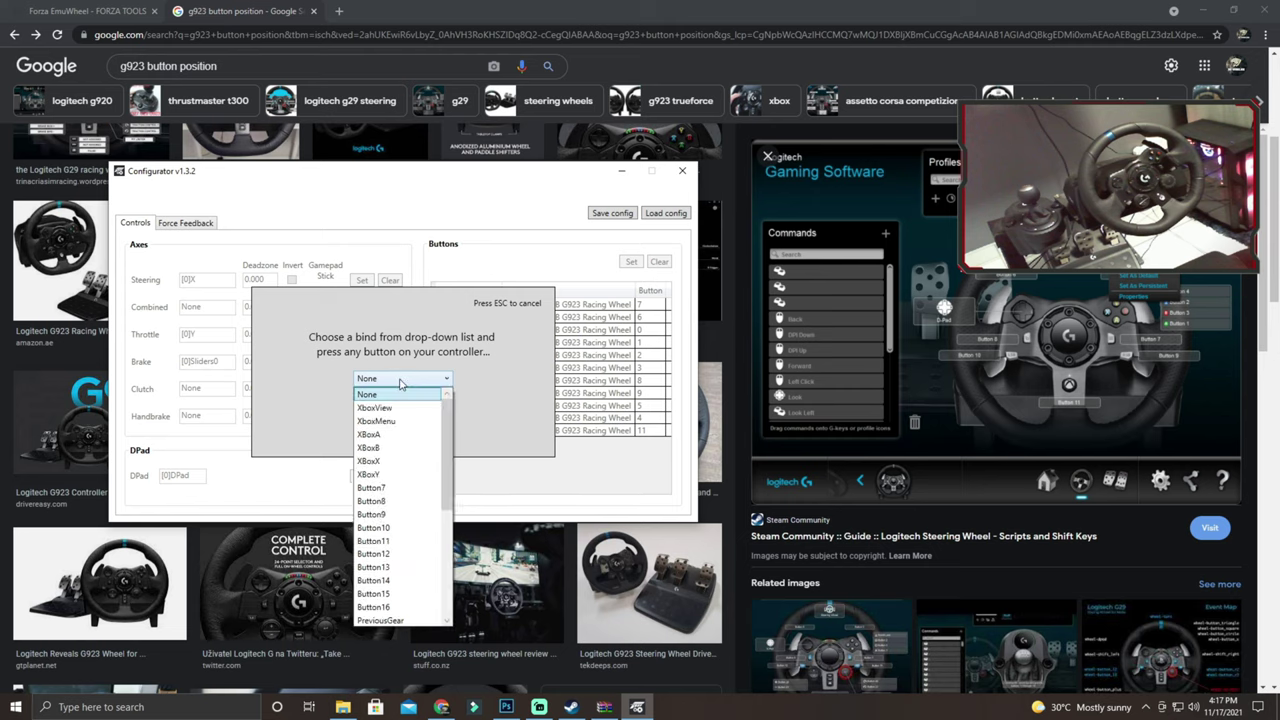
{"action": "scroll", "coordinate": [396, 560], "scroll_direction": "down", "scroll_amount": 3}
{"action": "left_click", "coordinate": [400, 541]}
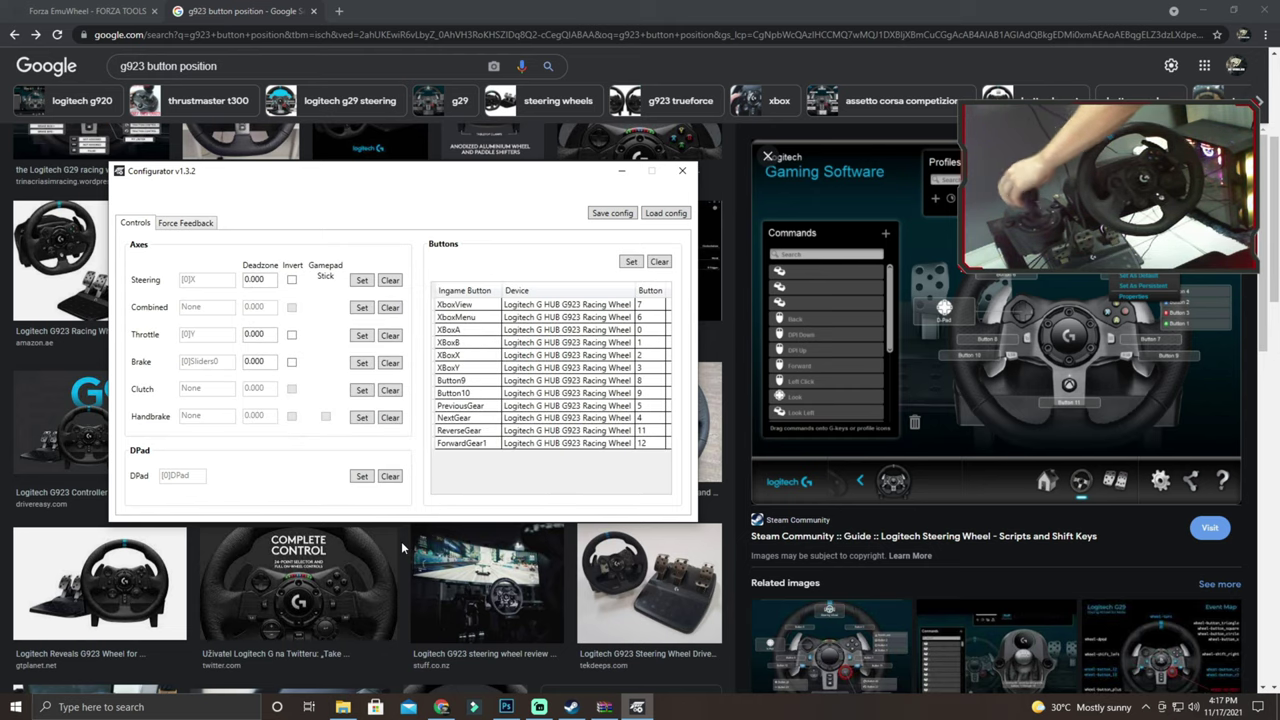
Bind ForwardGear2 to button 13 and ForwardGear3 to button 14 of the Logitech G923 wheel
{"action": "left_click", "coordinate": [629, 263]}
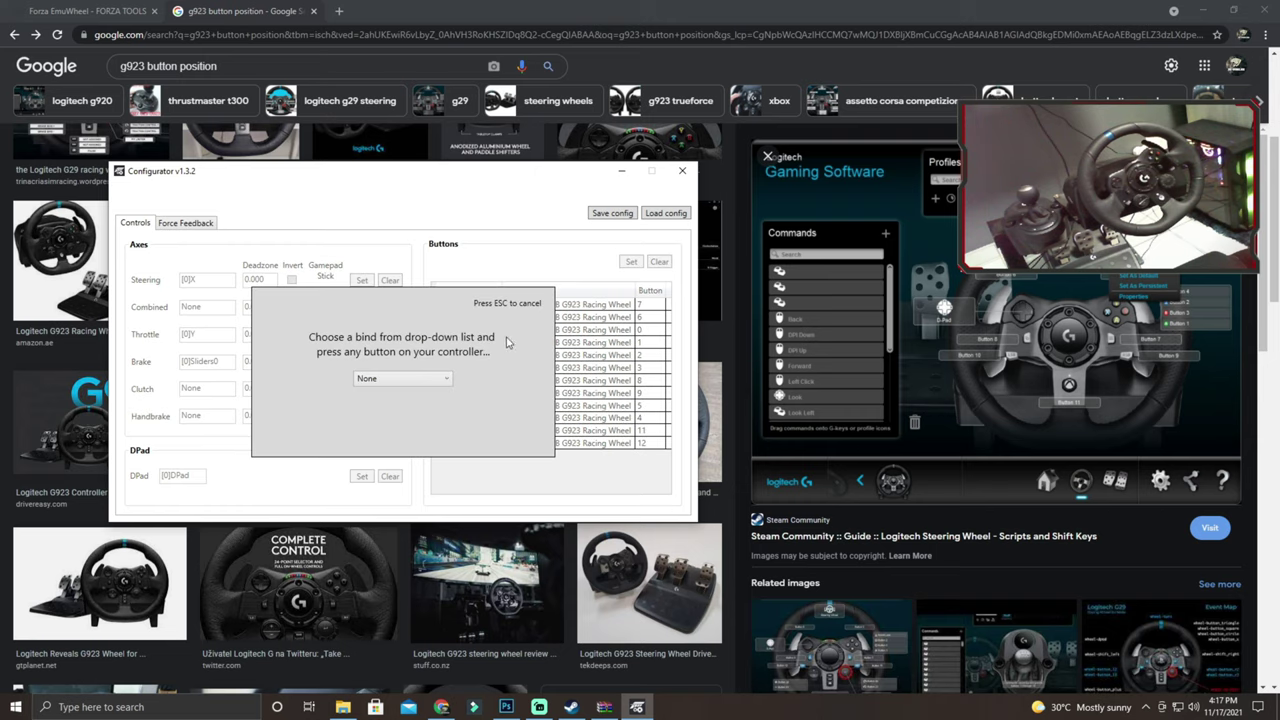
{"action": "left_click", "coordinate": [402, 378]}
{"action": "scroll", "coordinate": [397, 583], "scroll_direction": "down", "scroll_amount": 2}
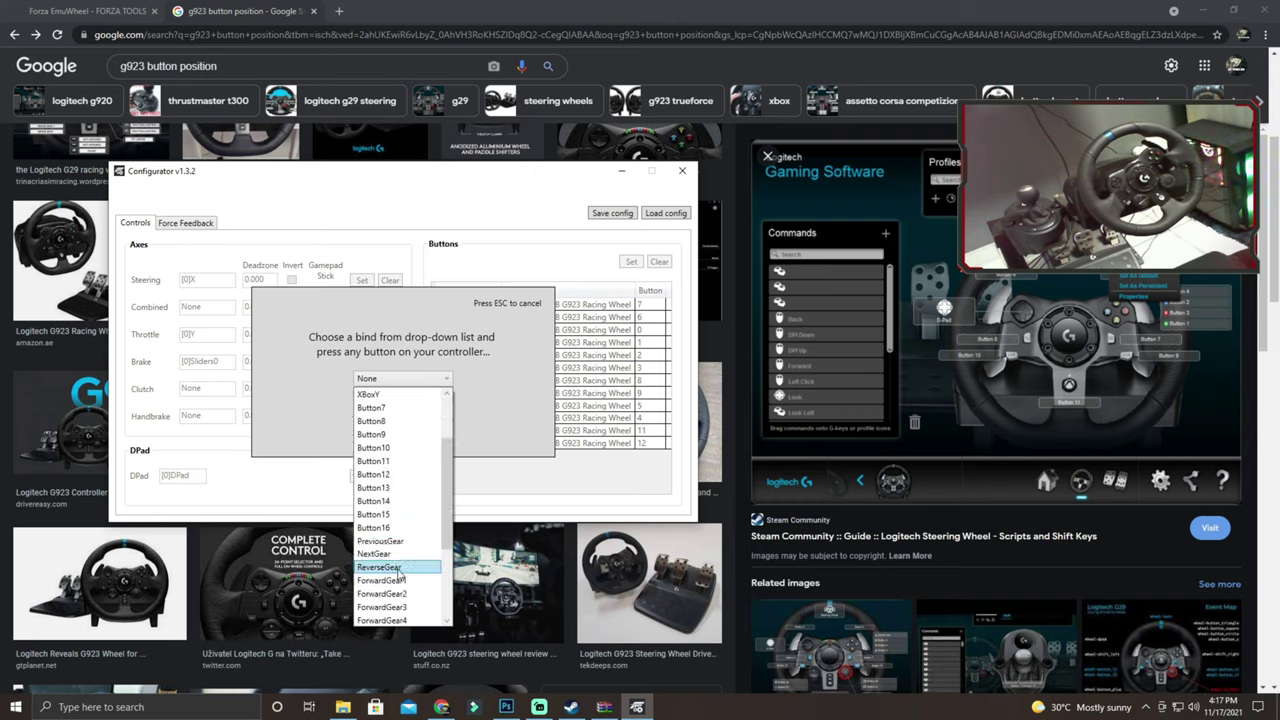
{"action": "left_click", "coordinate": [410, 594]}
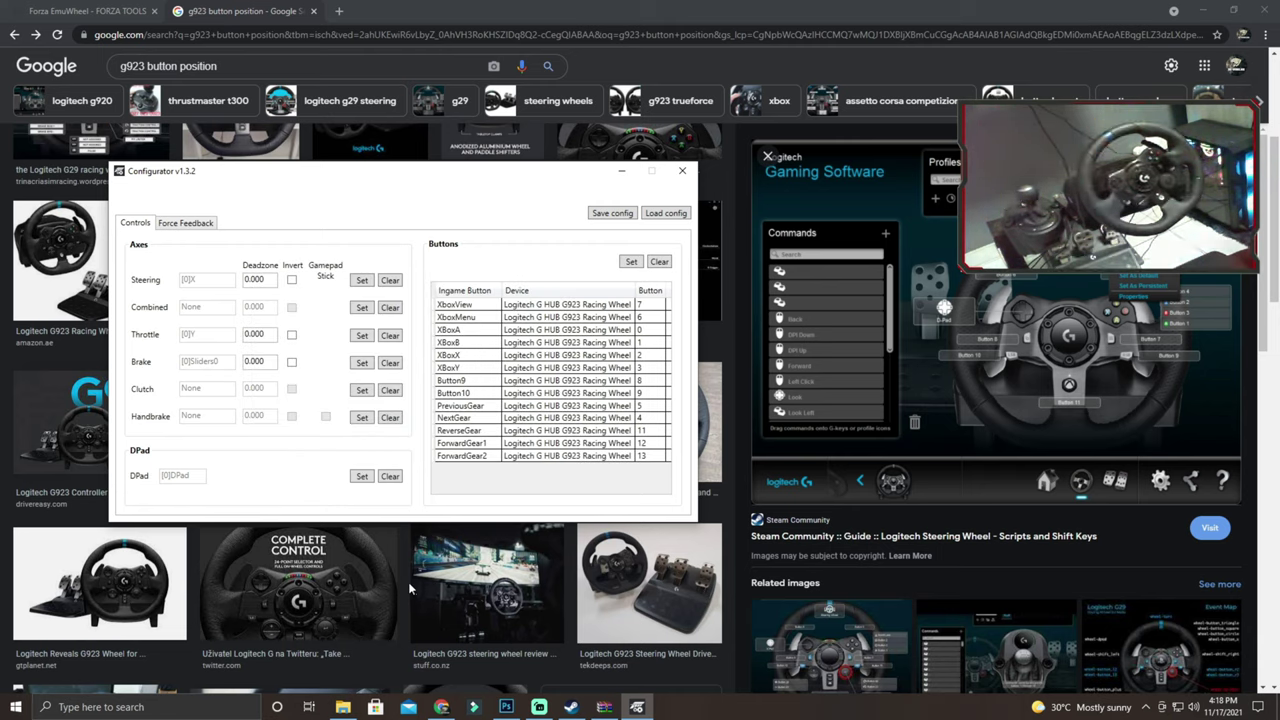
{"action": "left_click", "coordinate": [631, 262]}
{"action": "left_click", "coordinate": [400, 379]}
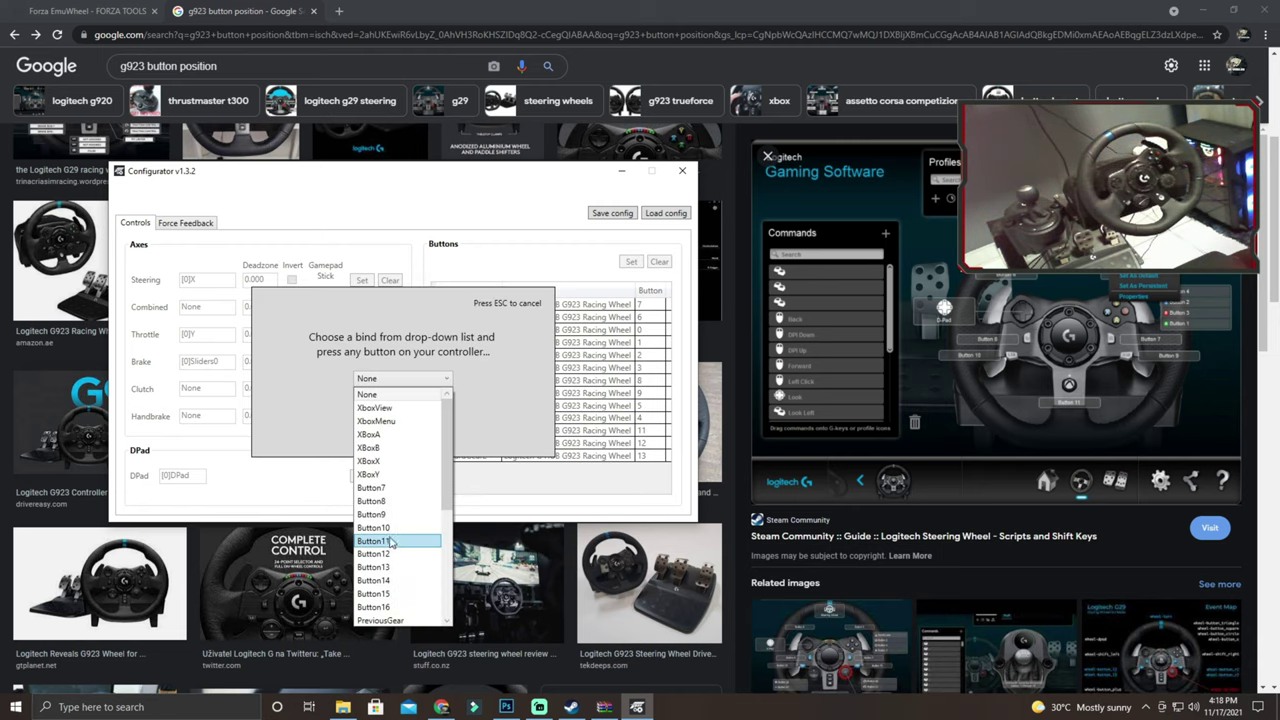
{"action": "scroll", "coordinate": [402, 575], "scroll_direction": "down", "scroll_amount": 4}
{"action": "left_click", "coordinate": [404, 528]}
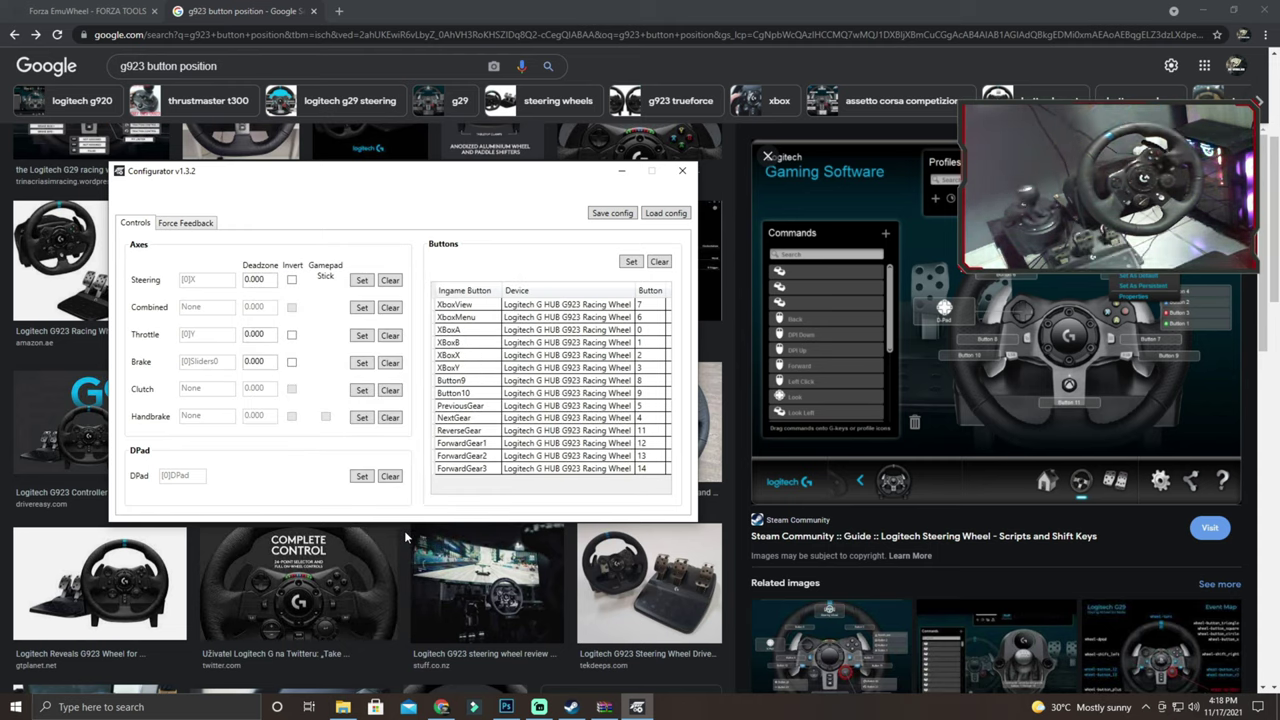
Bind ForwardGear4 to button 15 of the Logitech G923 wheel
{"action": "left_click", "coordinate": [631, 262]}
{"action": "left_click", "coordinate": [400, 379]}
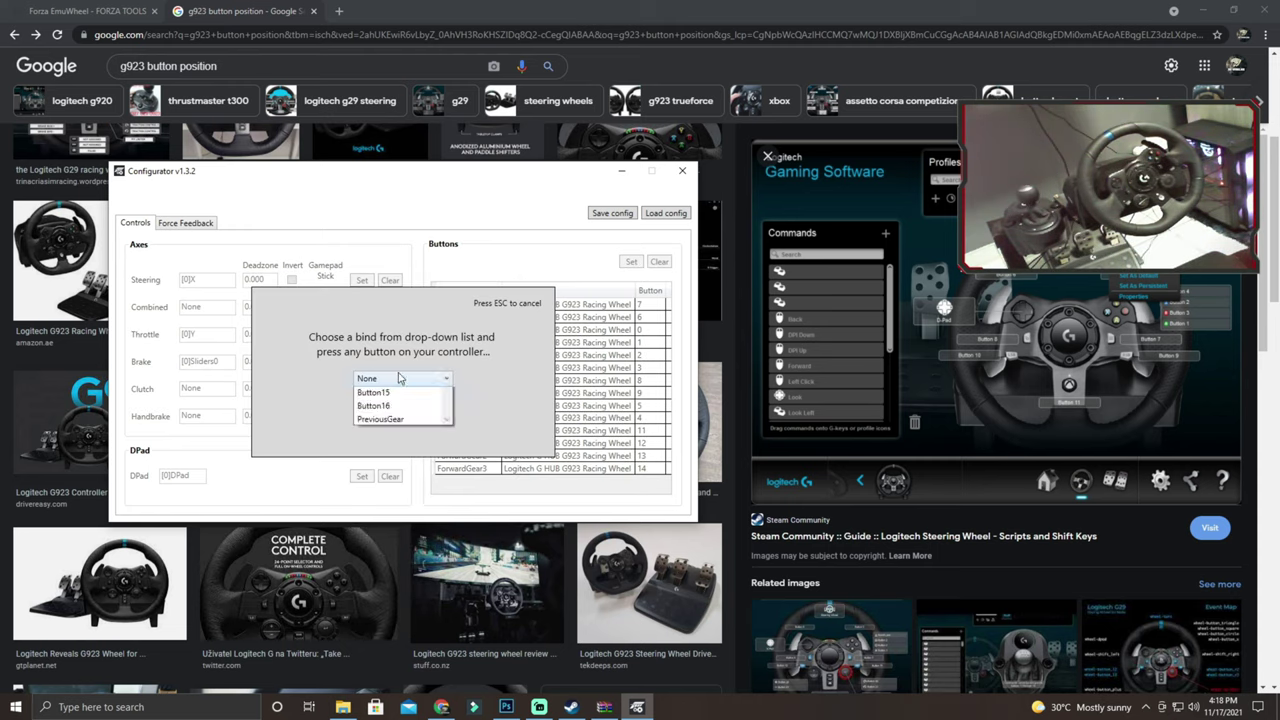
{"action": "scroll", "coordinate": [395, 470], "scroll_direction": "down", "scroll_amount": 2}
{"action": "scroll", "coordinate": [400, 500], "scroll_direction": "down", "scroll_amount": 2}
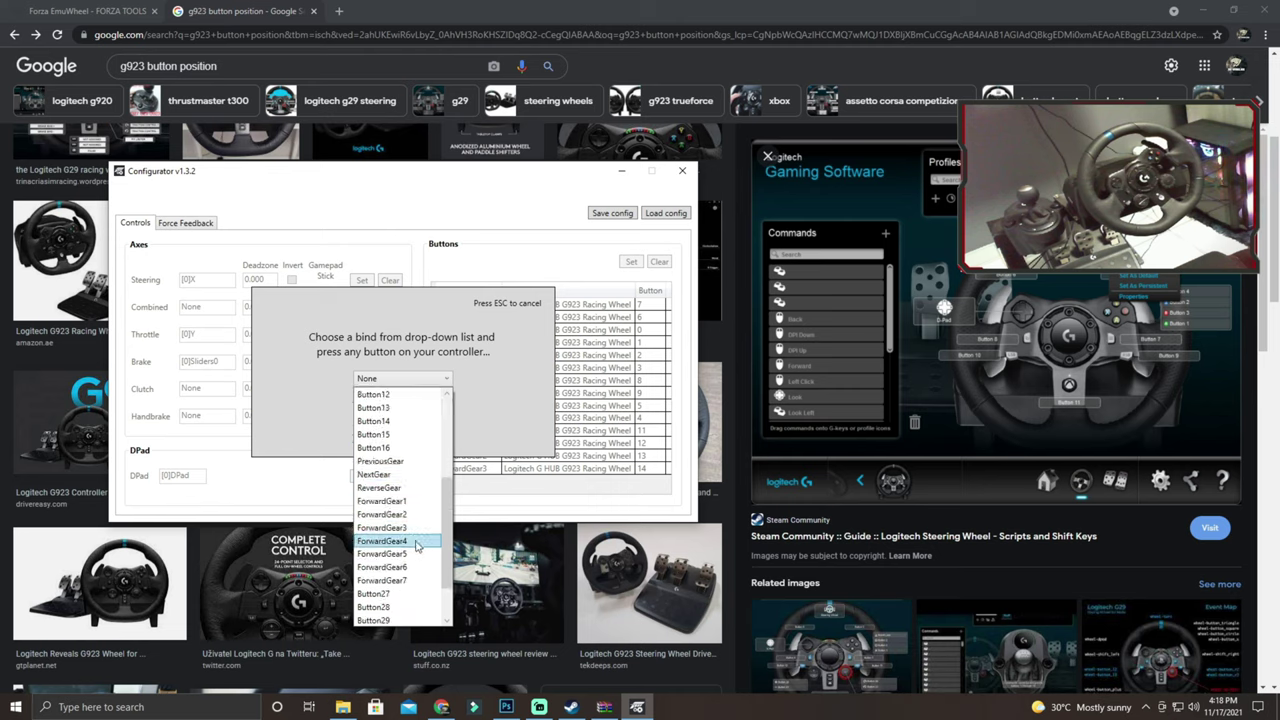
{"action": "left_click", "coordinate": [416, 546]}
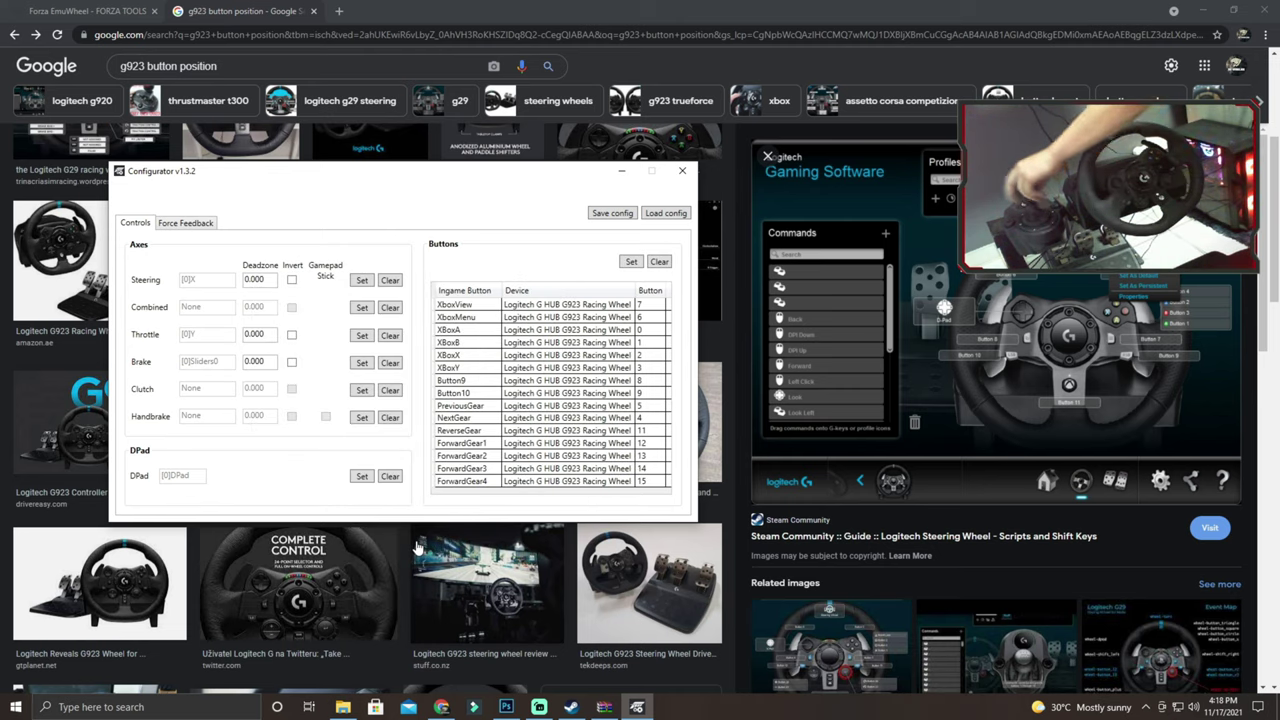
Bind ForwardGear5 and ForwardGear6 to the shifter's fifth and sixth gear positions
{"action": "left_click", "coordinate": [631, 262]}
{"action": "left_click", "coordinate": [436, 379]}
{"action": "scroll", "coordinate": [409, 474], "scroll_direction": "down", "scroll_amount": 3}
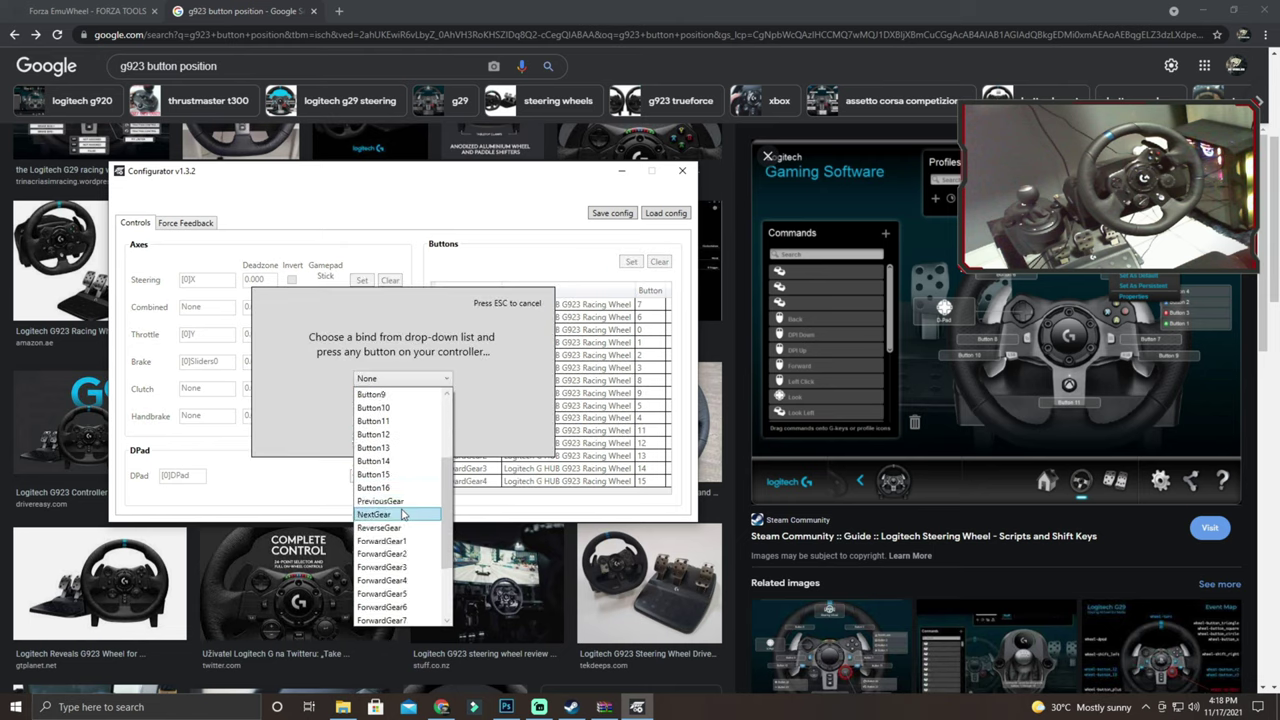
{"action": "scroll", "coordinate": [410, 557], "scroll_direction": "down", "scroll_amount": 1}
{"action": "left_click", "coordinate": [410, 557]}
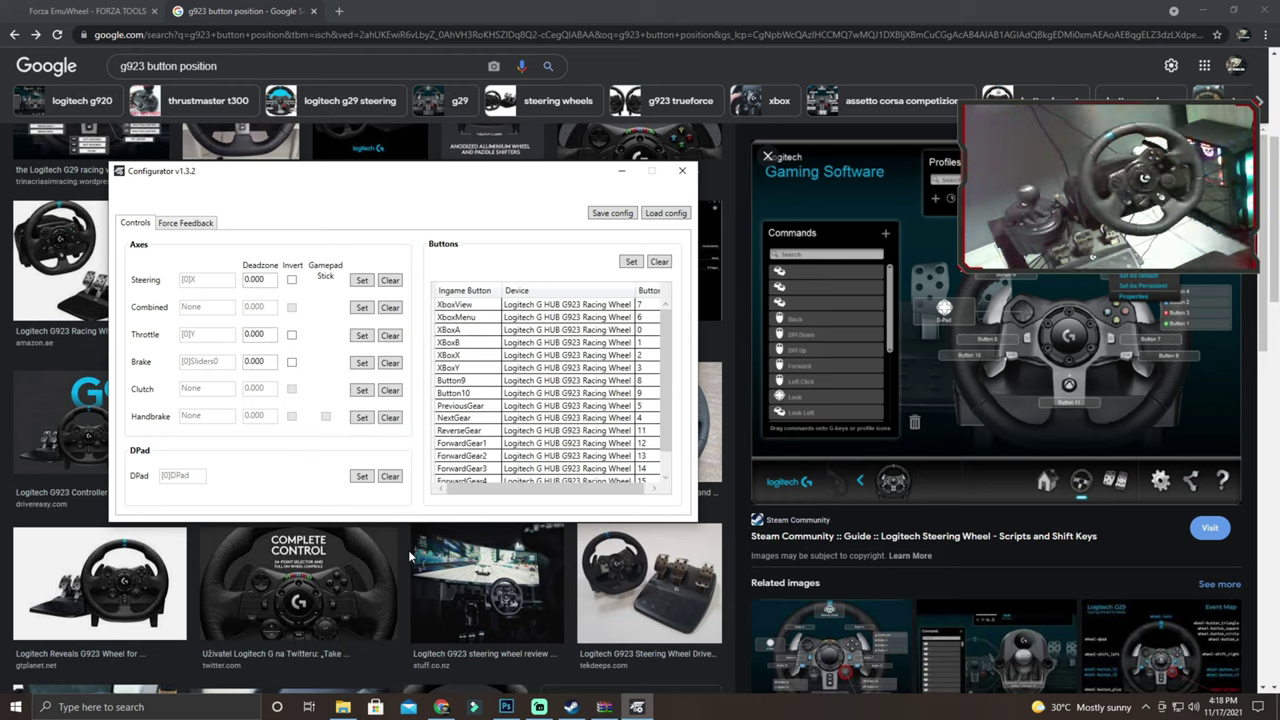
{"action": "left_click", "coordinate": [632, 262]}
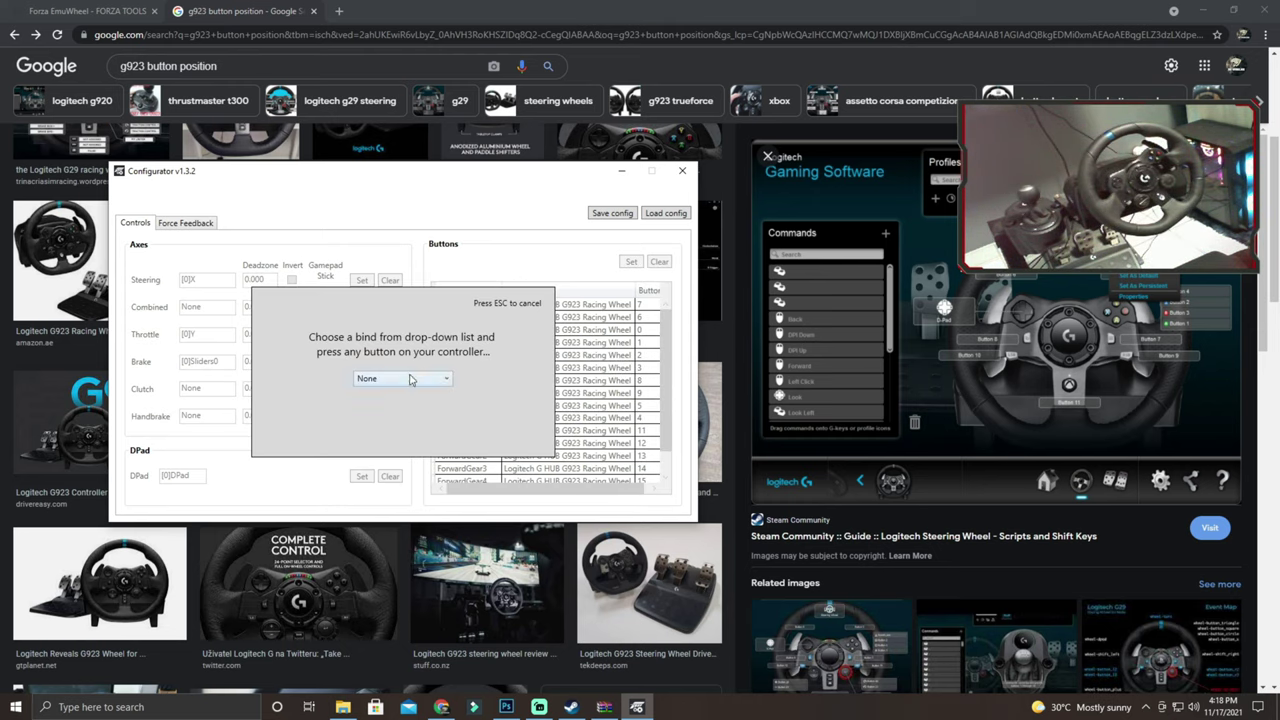
{"action": "left_click", "coordinate": [402, 378]}
{"action": "scroll", "coordinate": [406, 490], "scroll_direction": "down", "scroll_amount": 5}
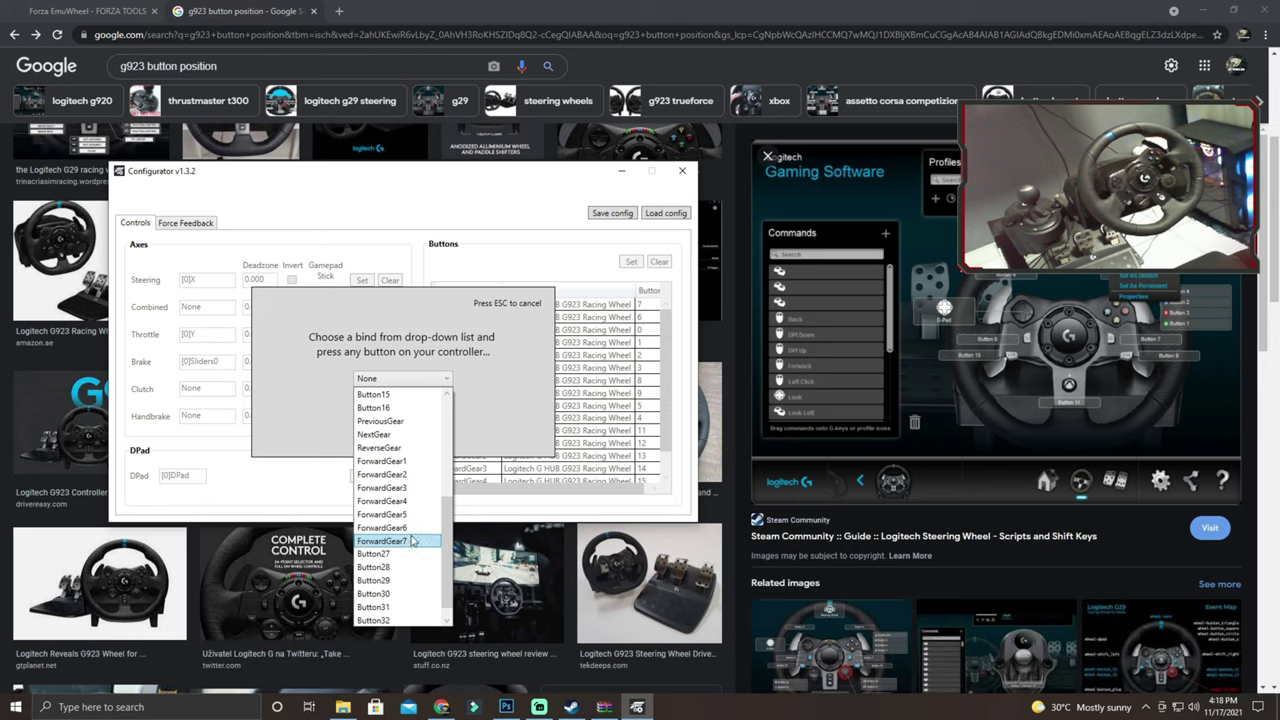
{"action": "left_click", "coordinate": [406, 528]}
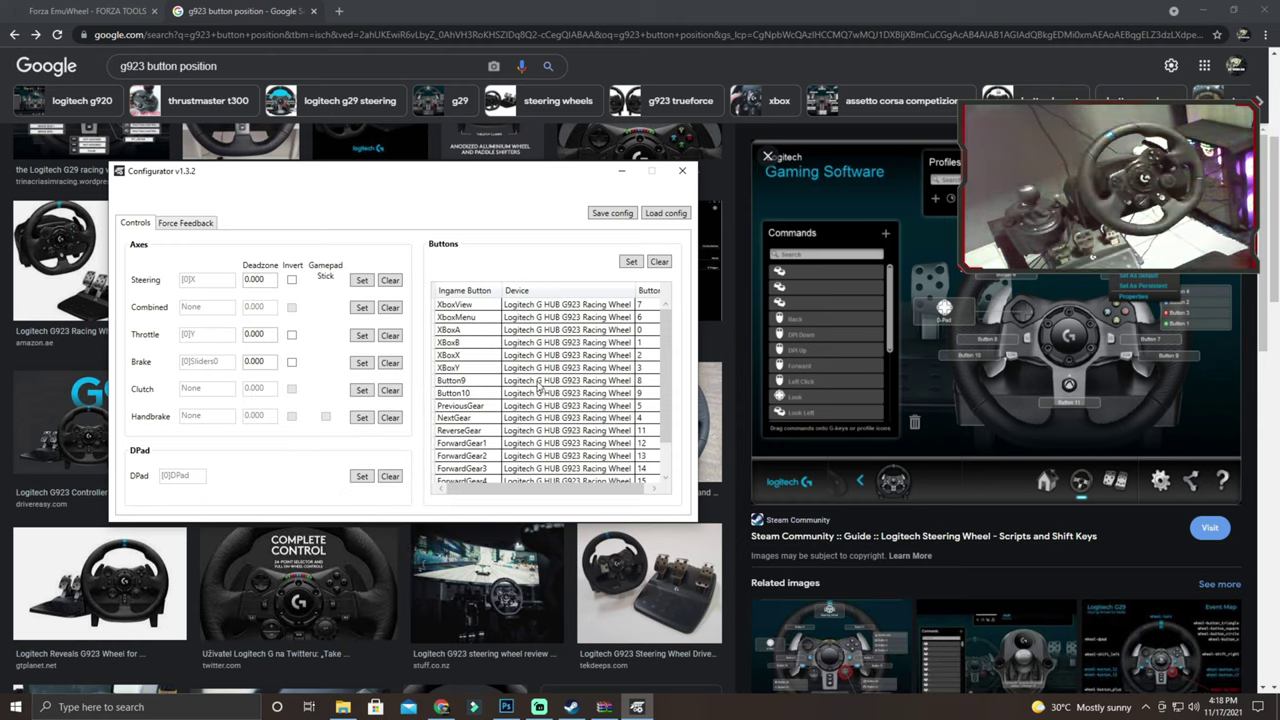
{"action": "left_click", "coordinate": [632, 262]}
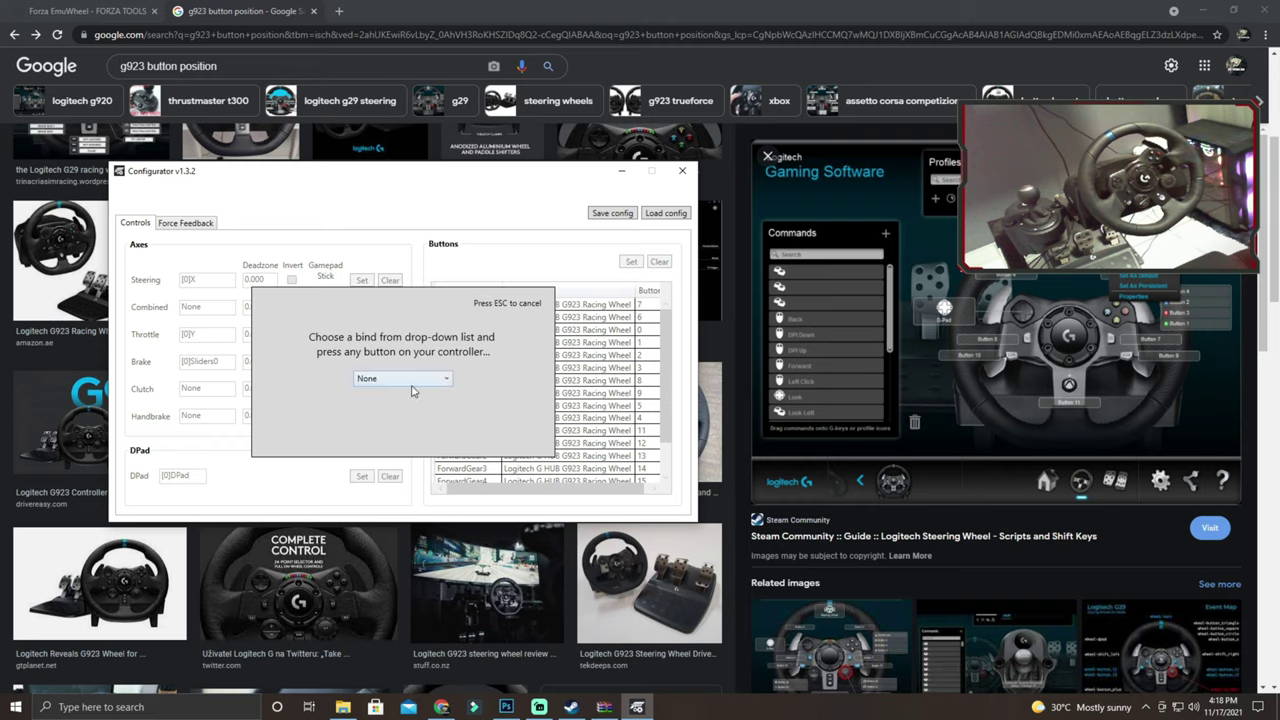
{"action": "left_click", "coordinate": [411, 386]}
{"action": "scroll", "coordinate": [408, 510], "scroll_direction": "down", "scroll_amount": 5}
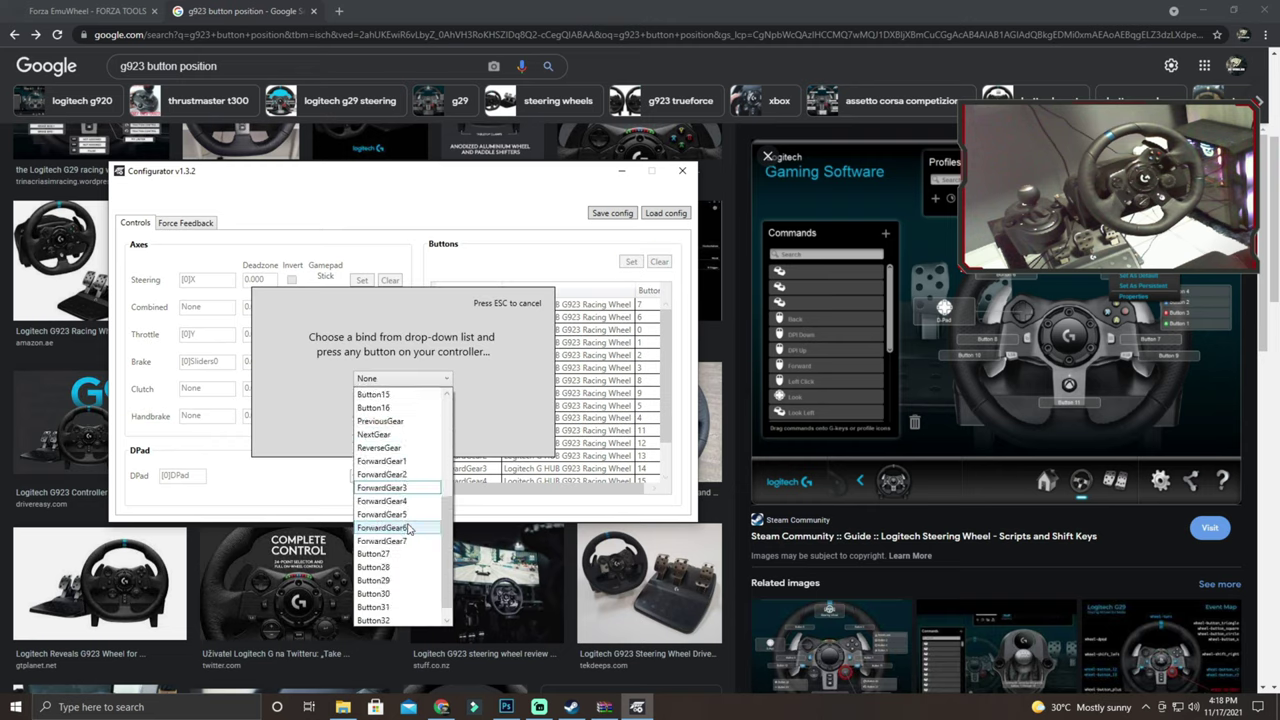
{"action": "scroll", "coordinate": [408, 528], "scroll_direction": "down", "scroll_amount": 1}
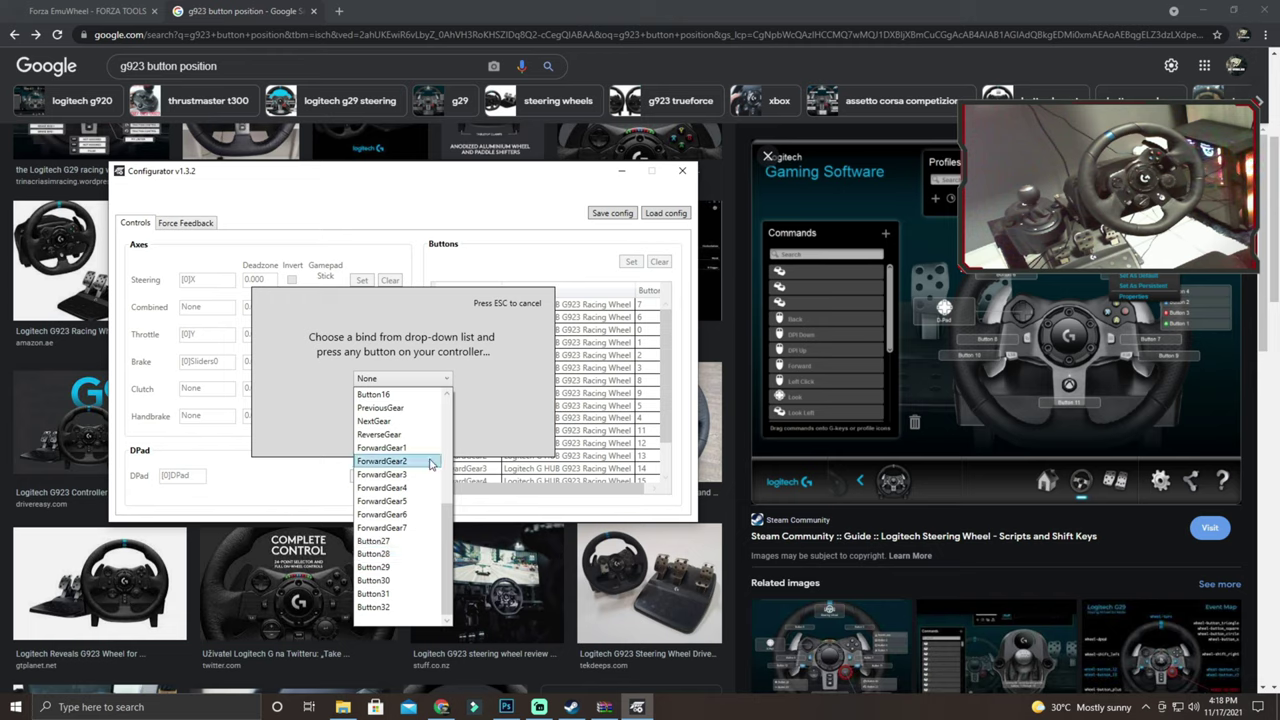
{"action": "scroll", "coordinate": [390, 495], "scroll_direction": "up", "scroll_amount": 5}
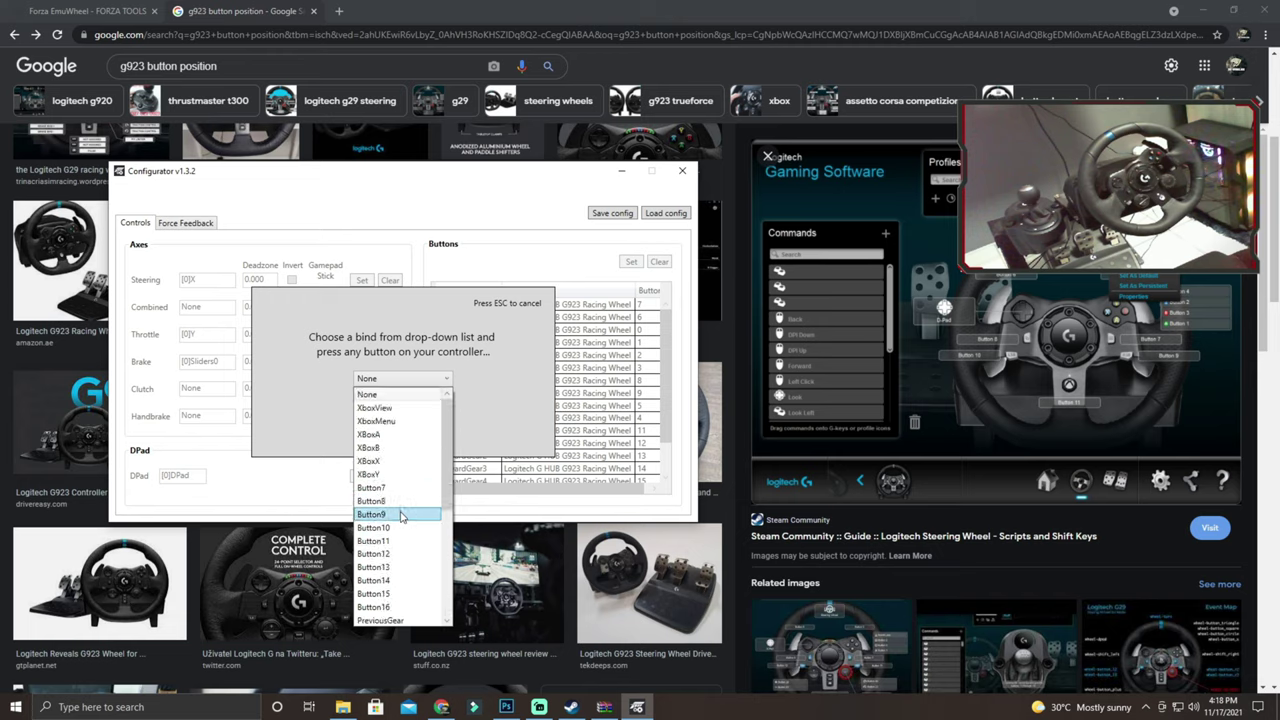
{"action": "left_click", "coordinate": [479, 425]}
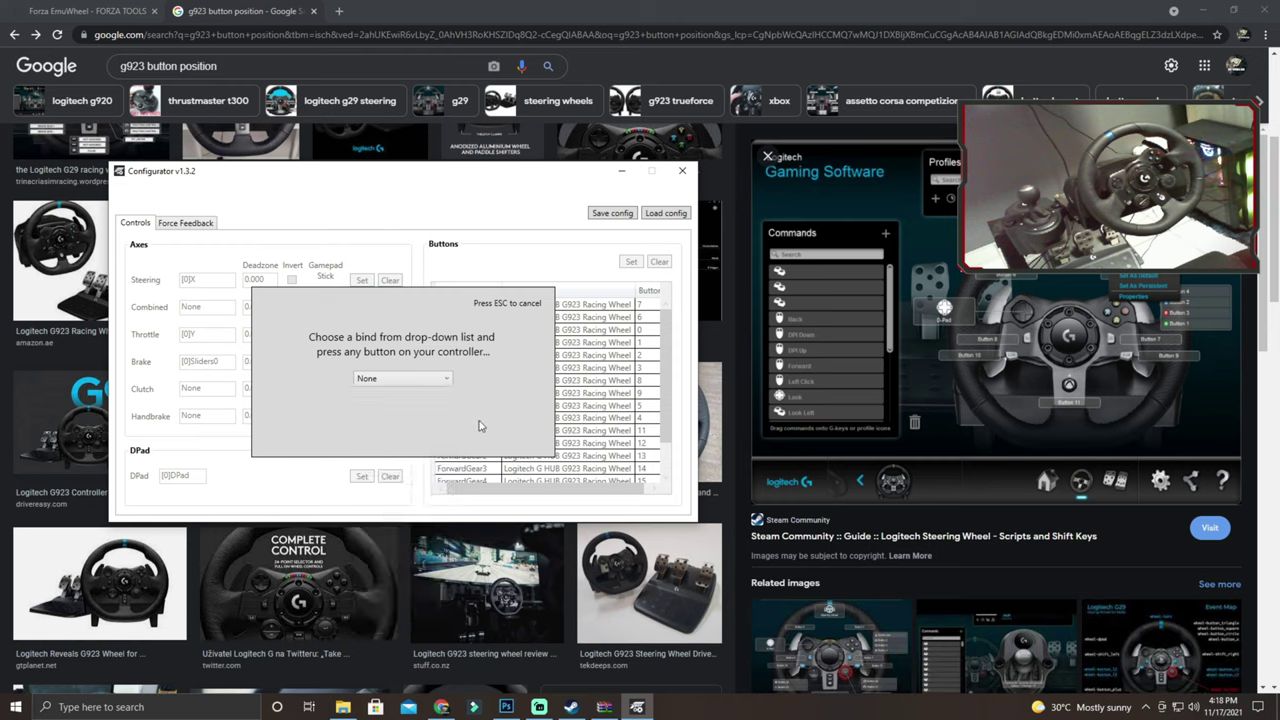
{"action": "key", "text": "Escape"}
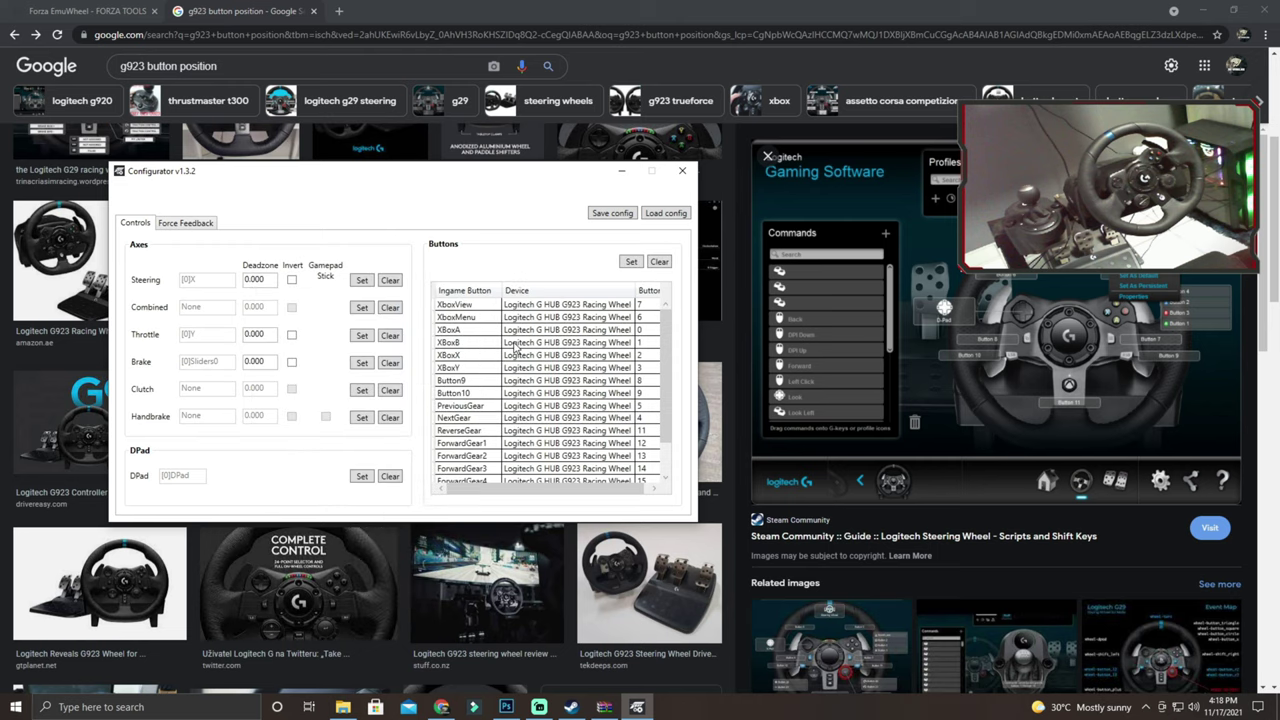
Save the control configuration and close Configurator, returning to New folder (3) in File Explorer
{"action": "left_click", "coordinate": [612, 213]}
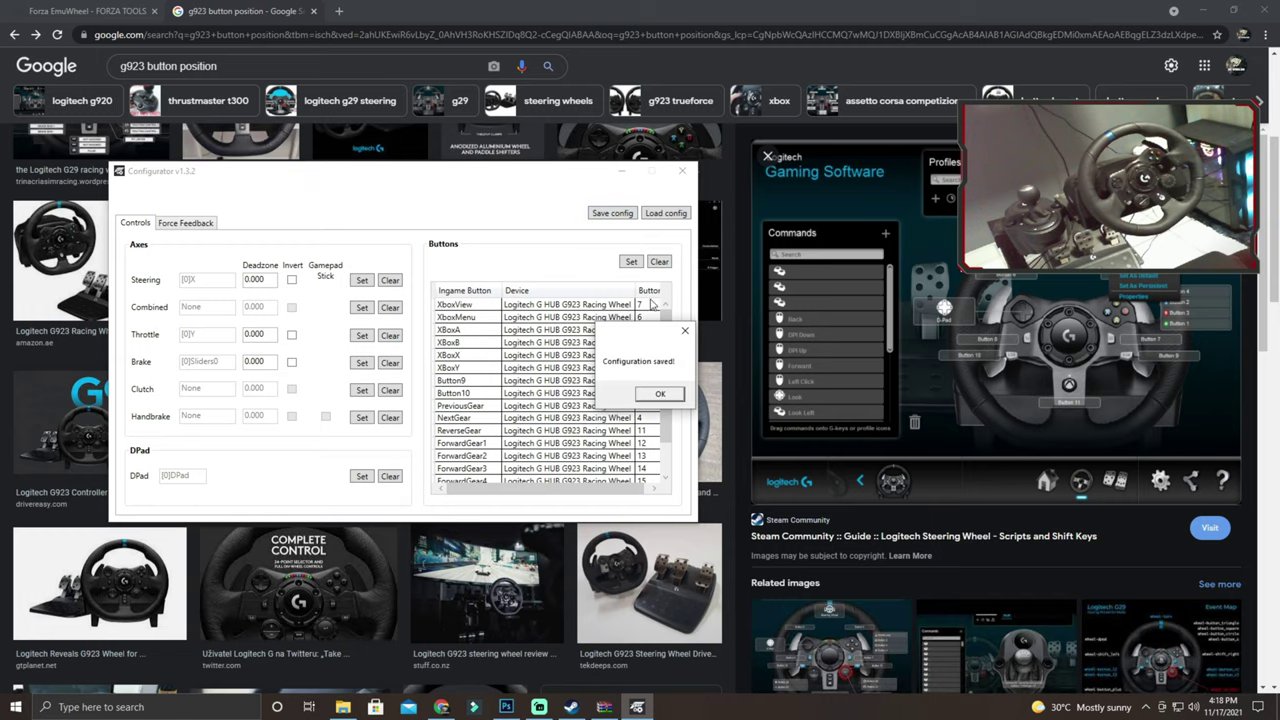
{"action": "left_click", "coordinate": [660, 395]}
{"action": "left_click", "coordinate": [683, 174]}
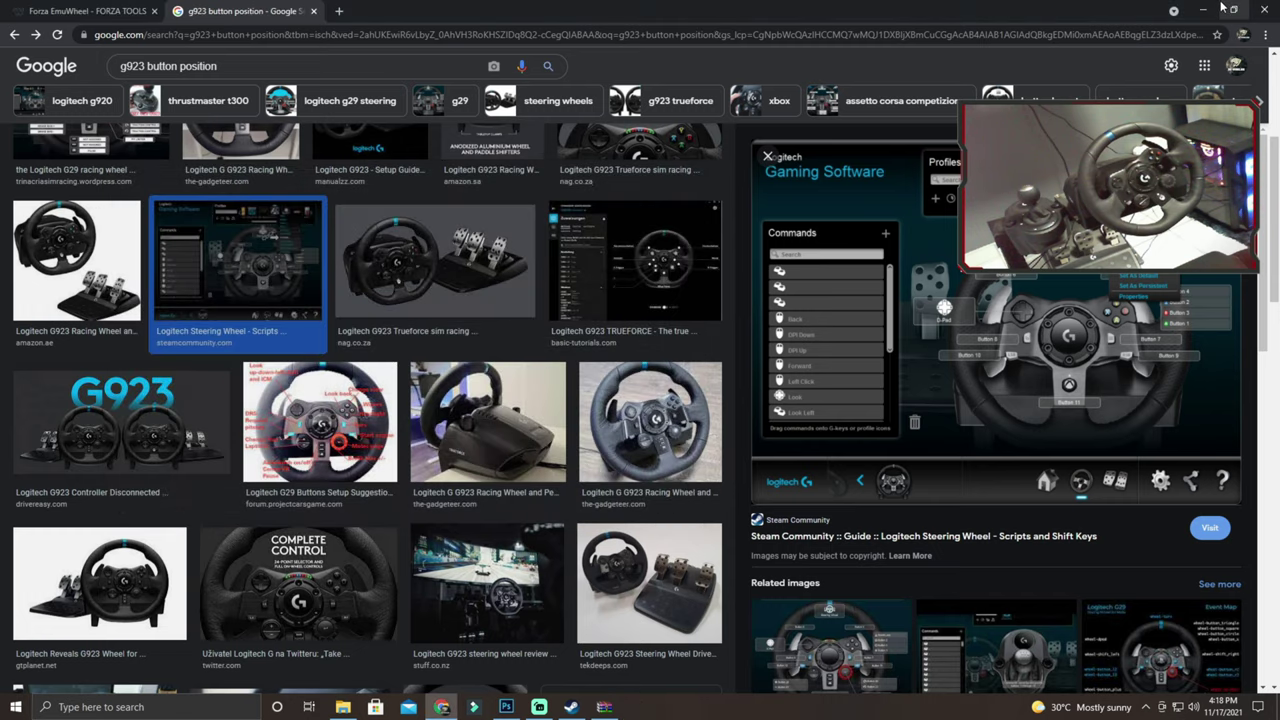
{"action": "left_click", "coordinate": [1203, 10]}
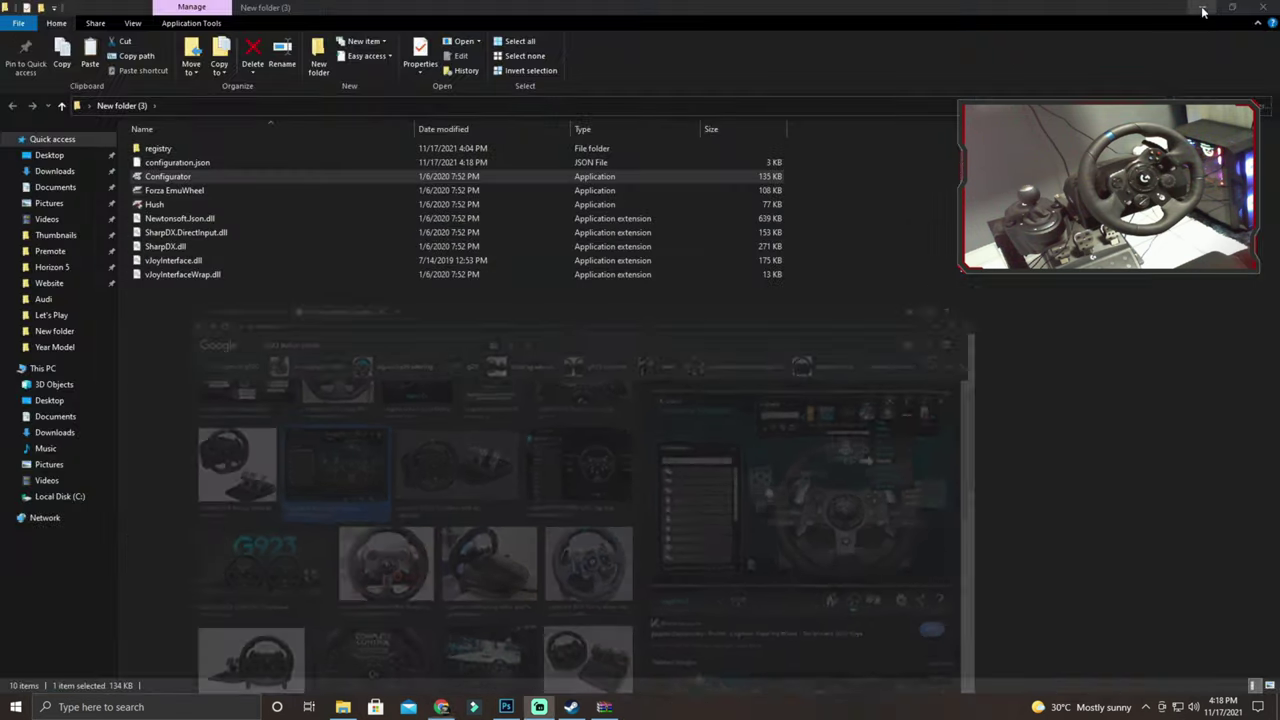
{"action": "left_click", "coordinate": [201, 189]}
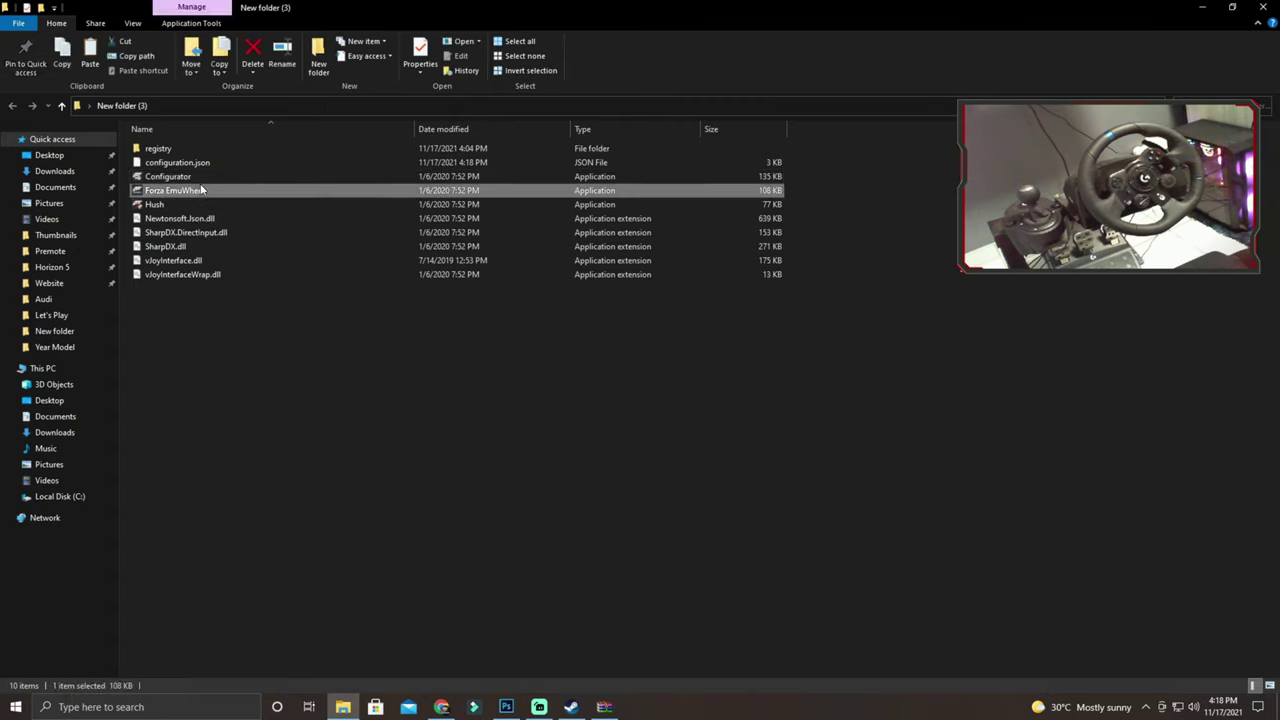
{"action": "left_click", "coordinate": [175, 177]}
{"action": "left_click", "coordinate": [174, 193]}
{"action": "left_click", "coordinate": [843, 298]}
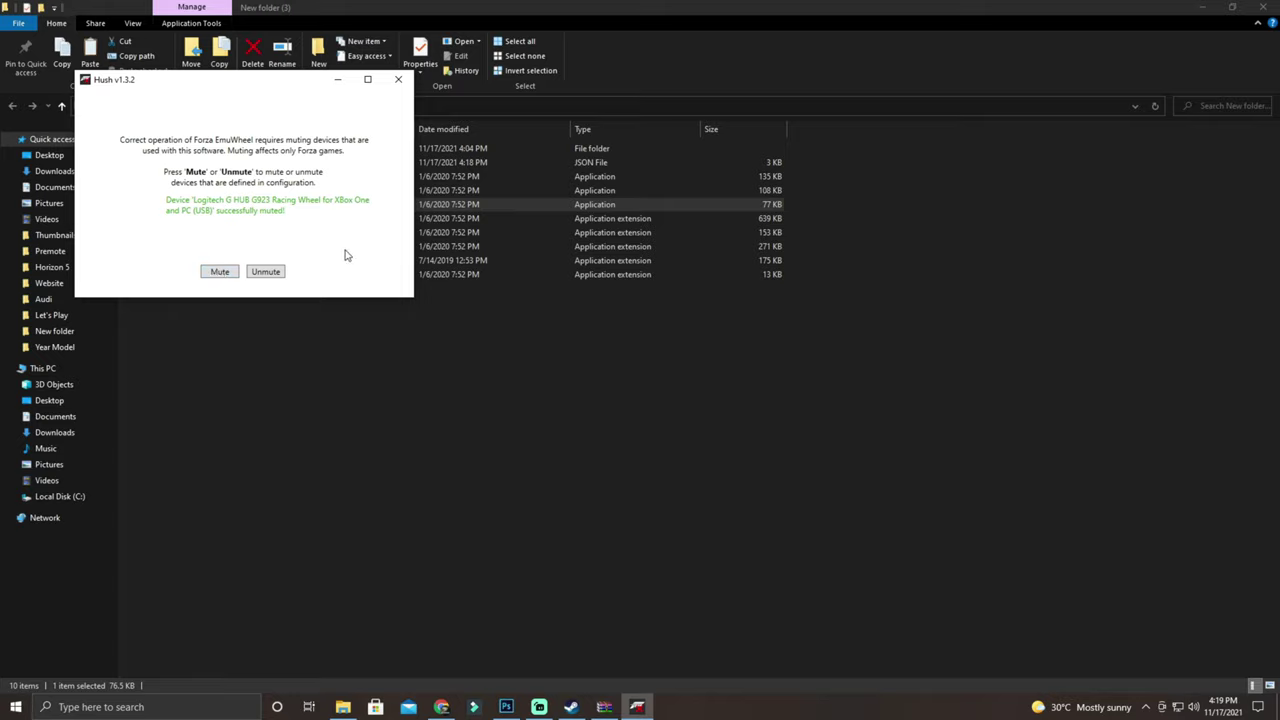
Minimize the Hush window and launch Forza EmuWheel from New folder (3)
{"action": "left_click", "coordinate": [339, 80]}
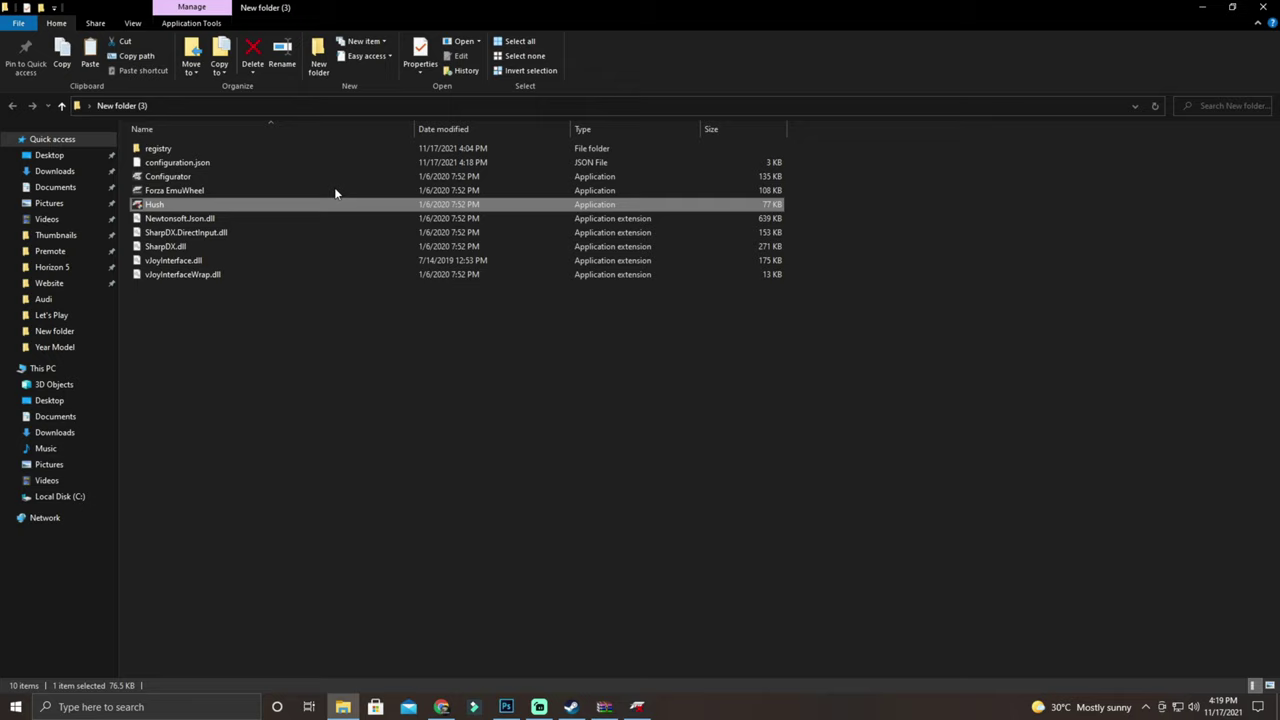
{"action": "left_click", "coordinate": [637, 707]}
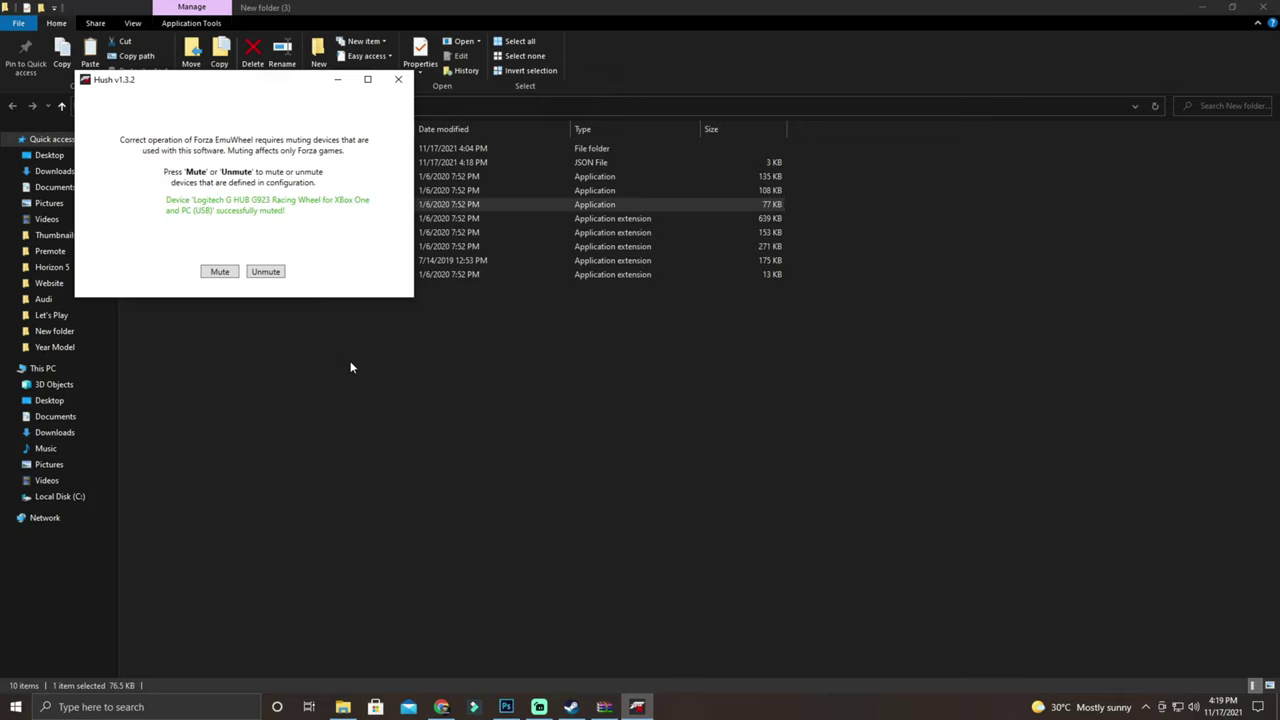
{"action": "left_click", "coordinate": [339, 80]}
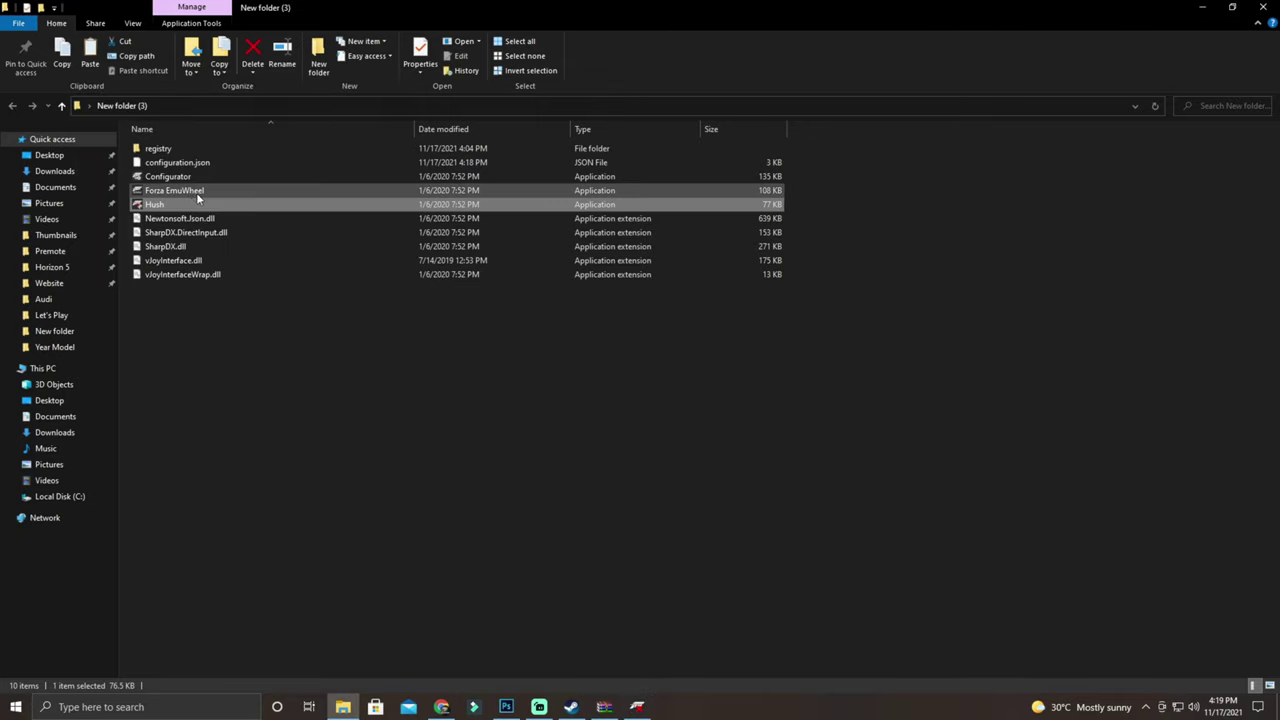
{"action": "left_click", "coordinate": [197, 194]}
{"action": "double_click", "coordinate": [197, 194]}
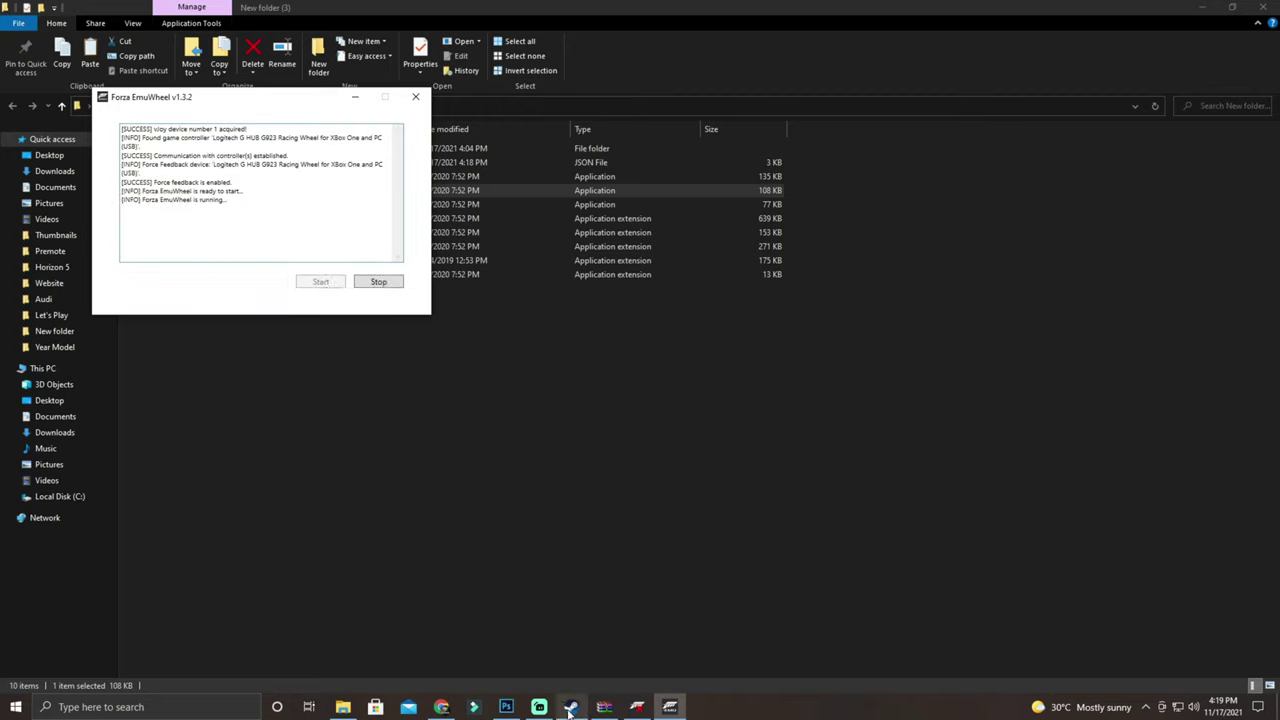
Switch to Steam and launch Forza Horizon 5
{"action": "mouse_move", "coordinate": [570, 707]}
{"action": "left_click", "coordinate": [580, 645]}
{"action": "left_click", "coordinate": [110, 260]}
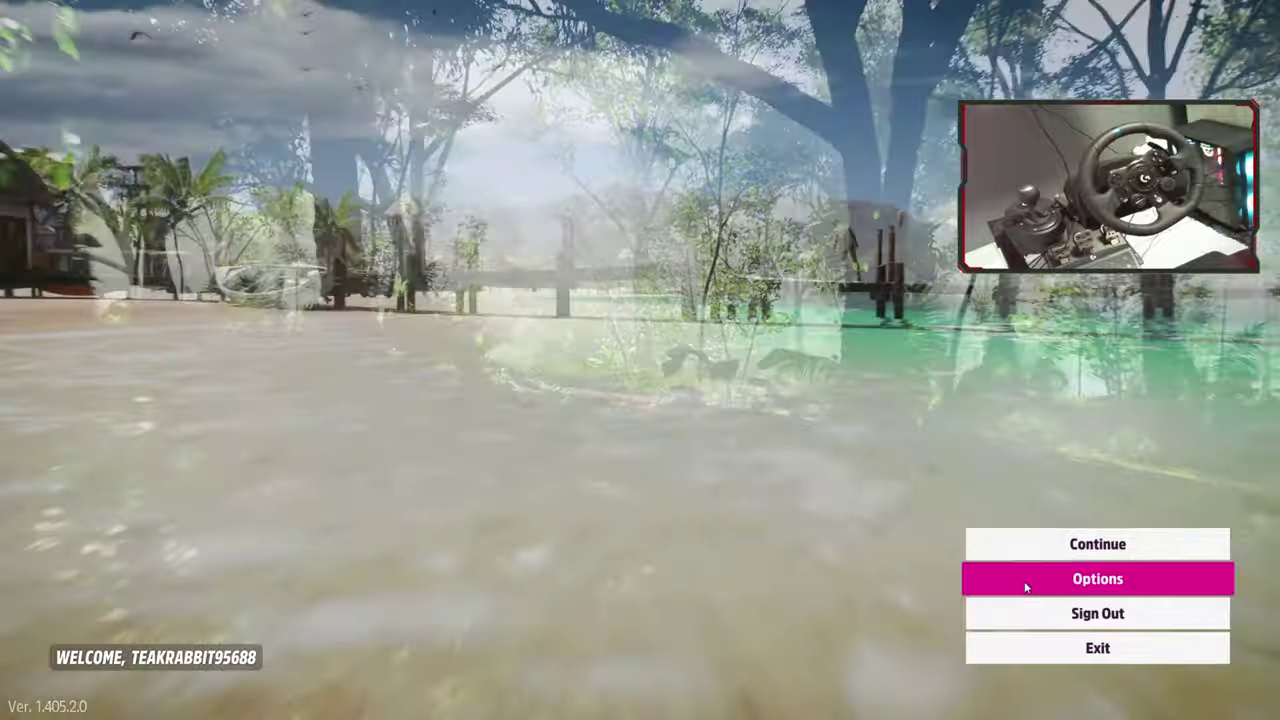
Open the game's input mapping settings for controls and show the wheel bindings
{"action": "left_click", "coordinate": [1025, 588]}
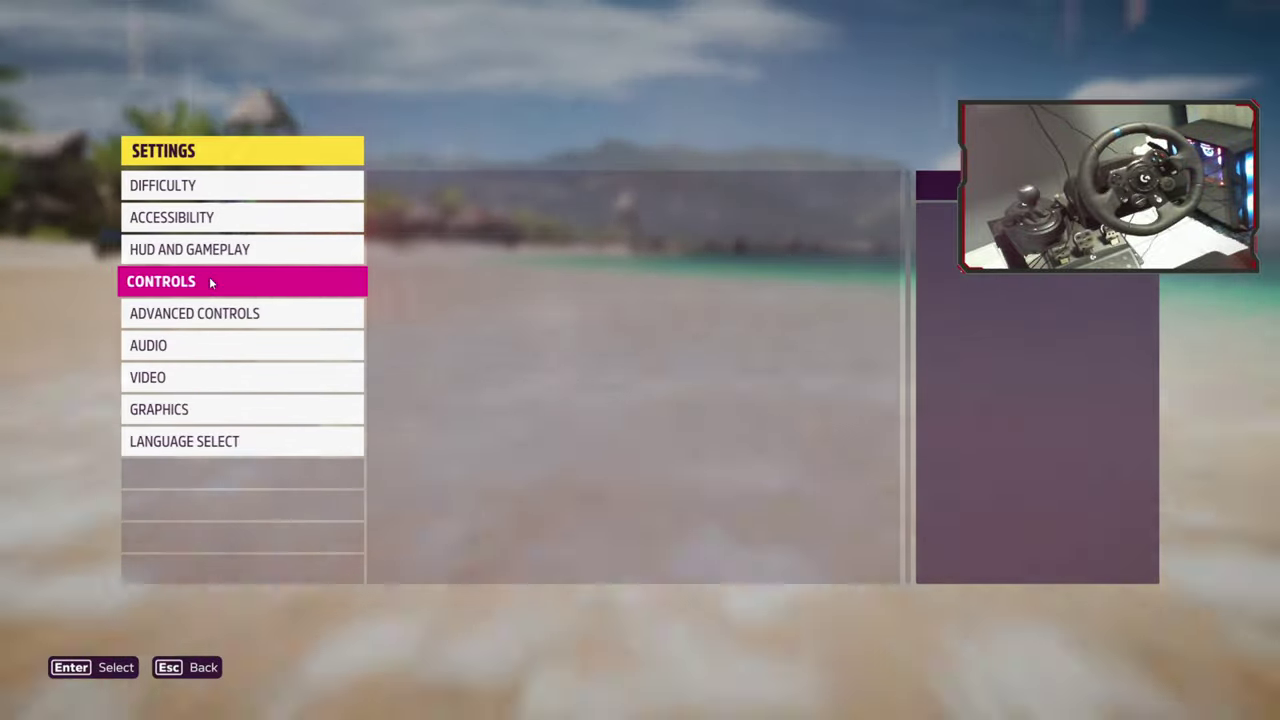
{"action": "left_click", "coordinate": [210, 281]}
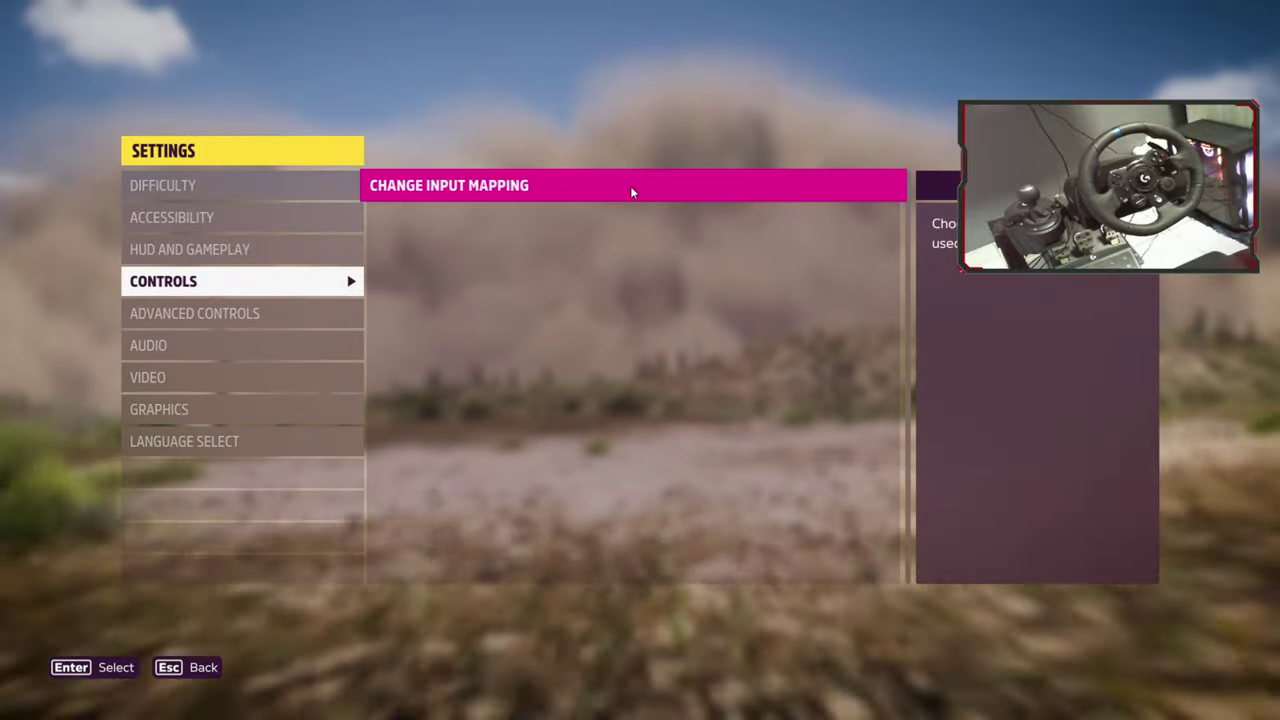
{"action": "left_click", "coordinate": [631, 188]}
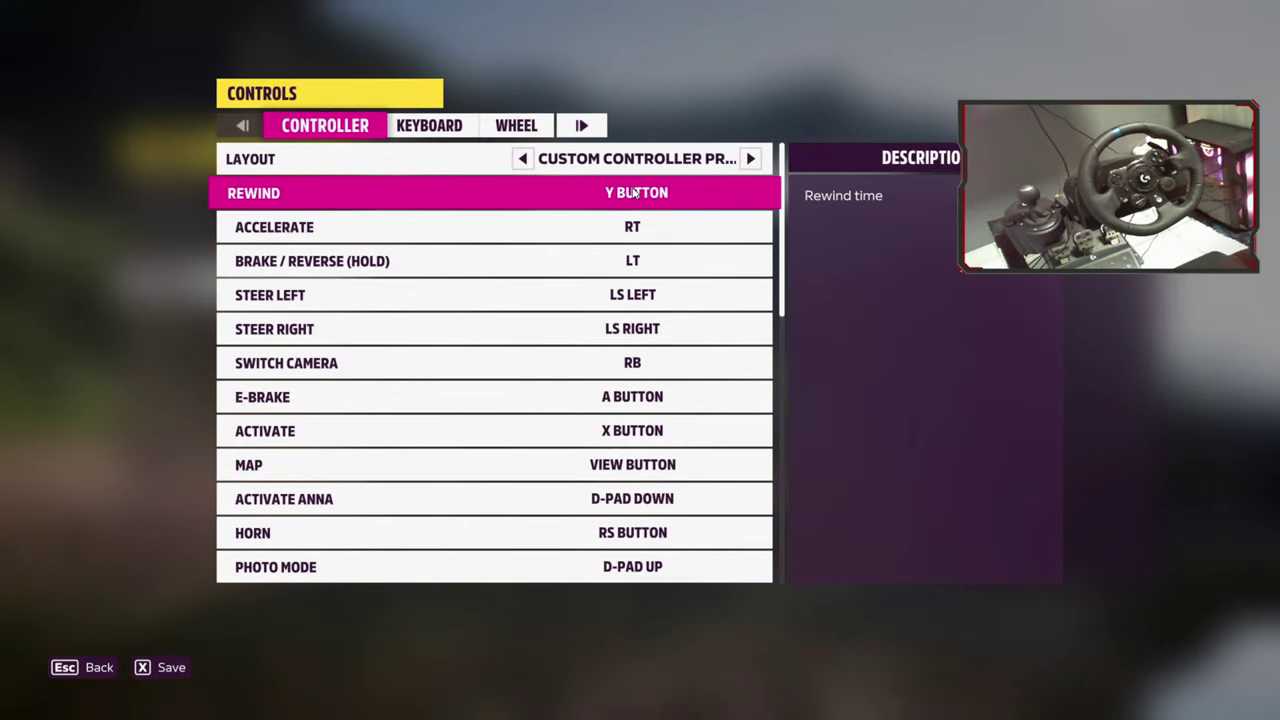
{"action": "left_click", "coordinate": [498, 128]}
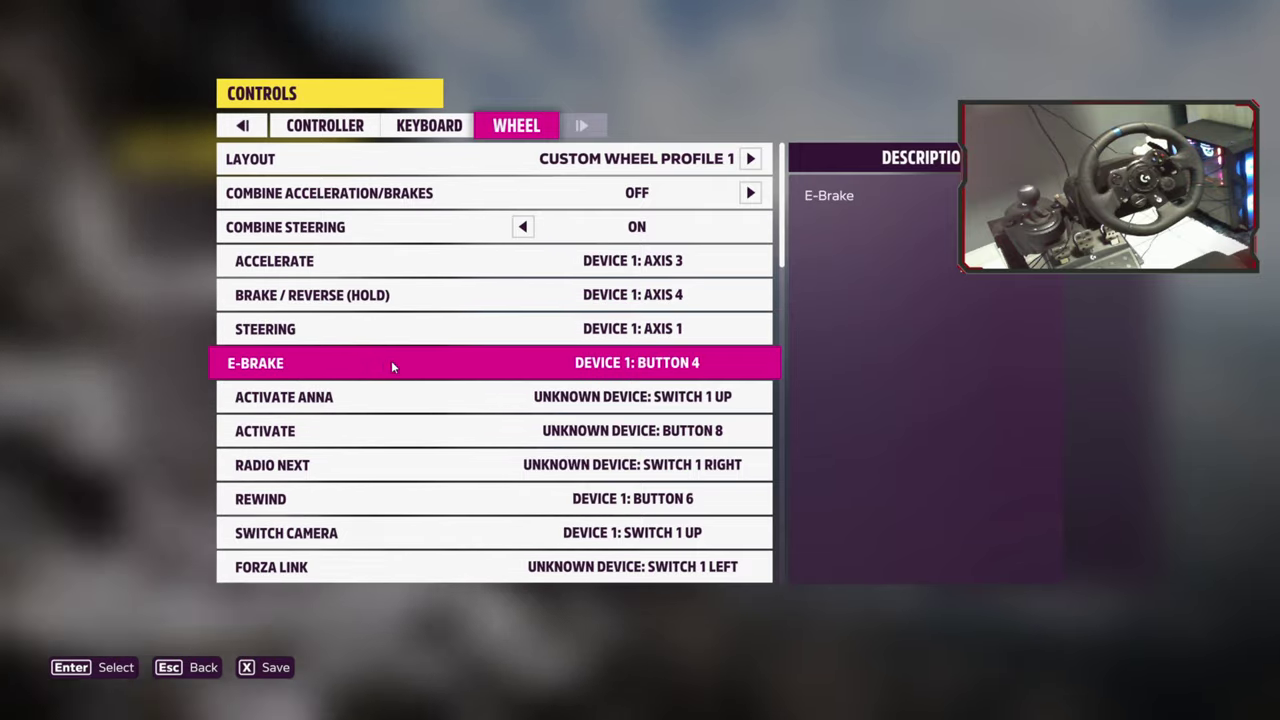
Bind E-Brake to Device 1: Button 4 in Custom Wheel Profile 1, review the remaining wheel bindings and save the changes
{"action": "left_click", "coordinate": [399, 362]}
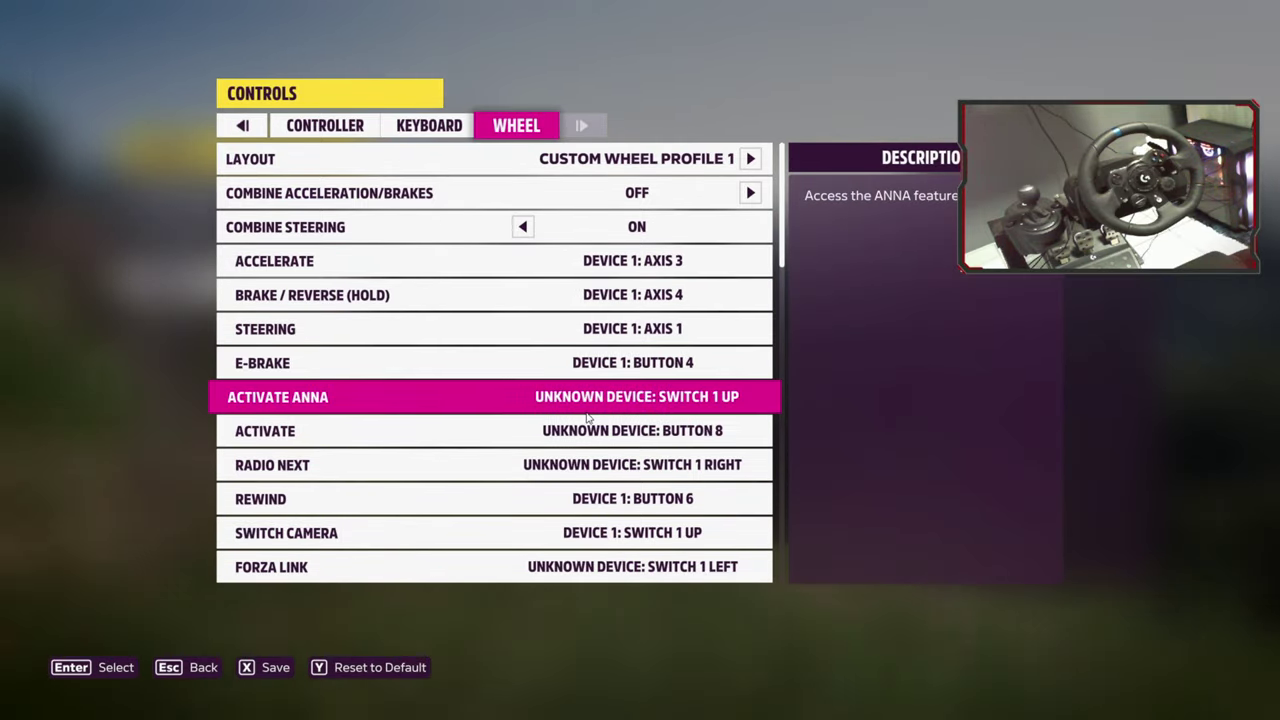
{"action": "scroll", "coordinate": [560, 420], "scroll_direction": "down", "scroll_amount": 6}
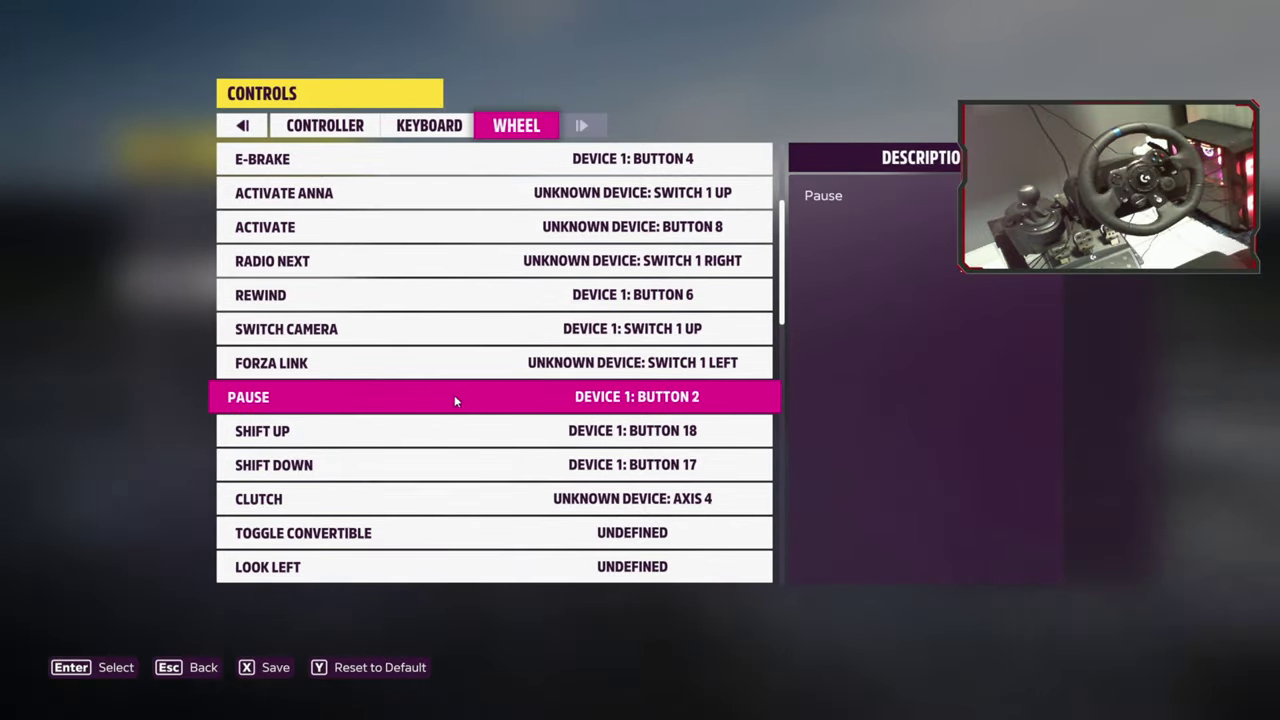
{"action": "key", "text": "Escape"}
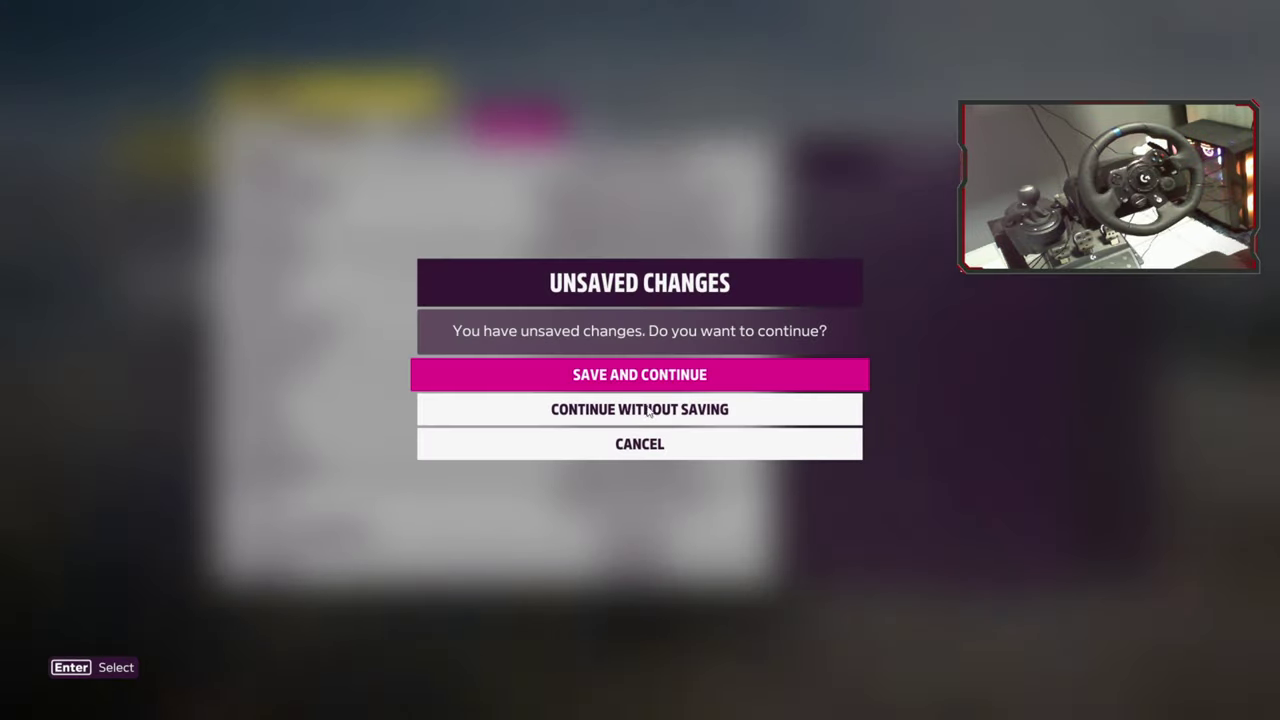
{"action": "left_click", "coordinate": [669, 374]}
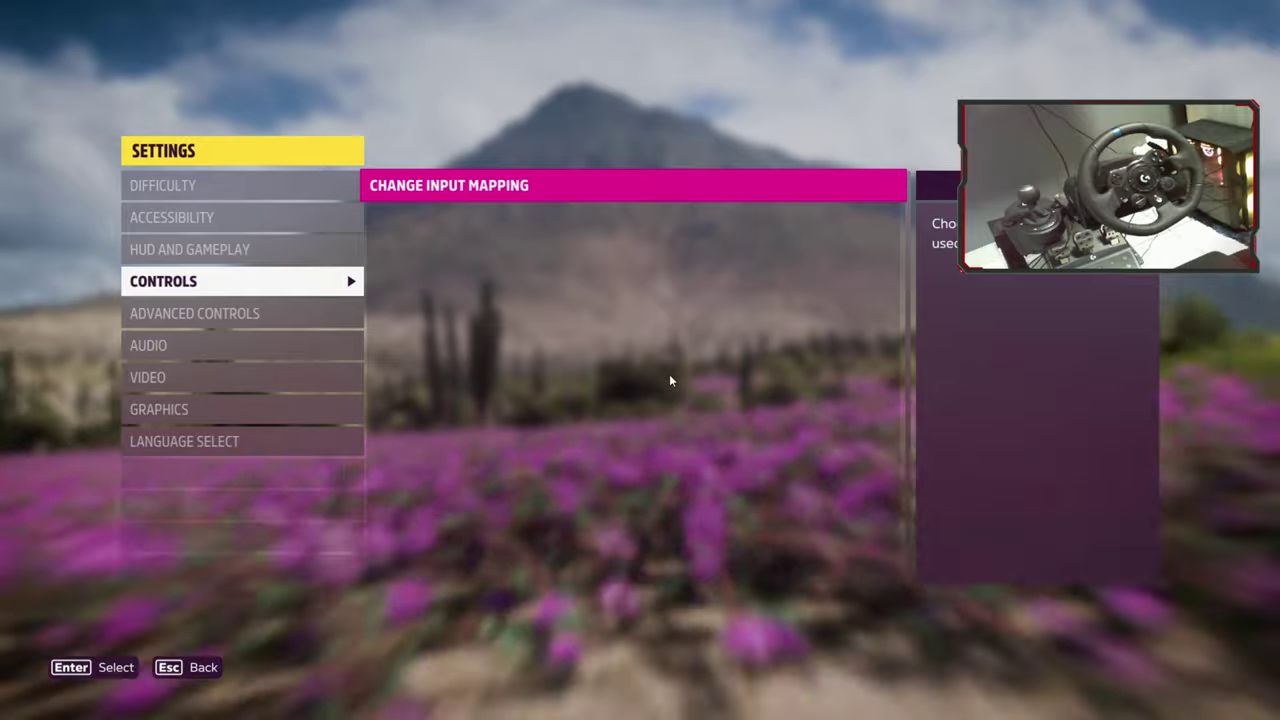